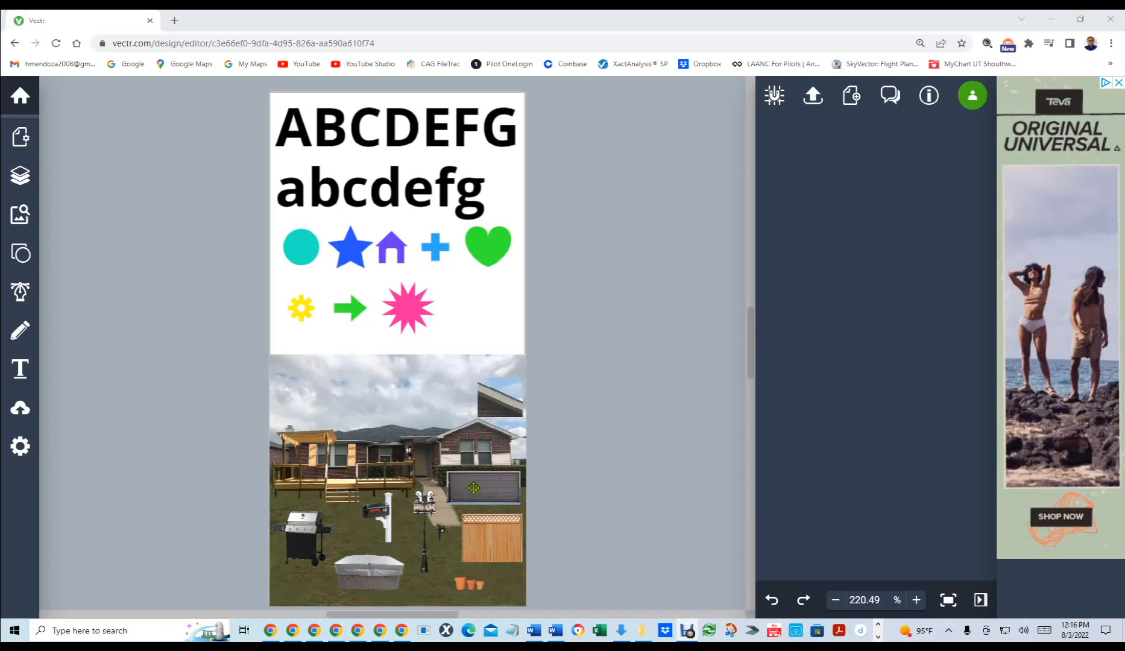
Select each coloured shape, the house picture and the alphabet text in turn to examine the page's separate objects.
click(299, 247)
click(351, 250)
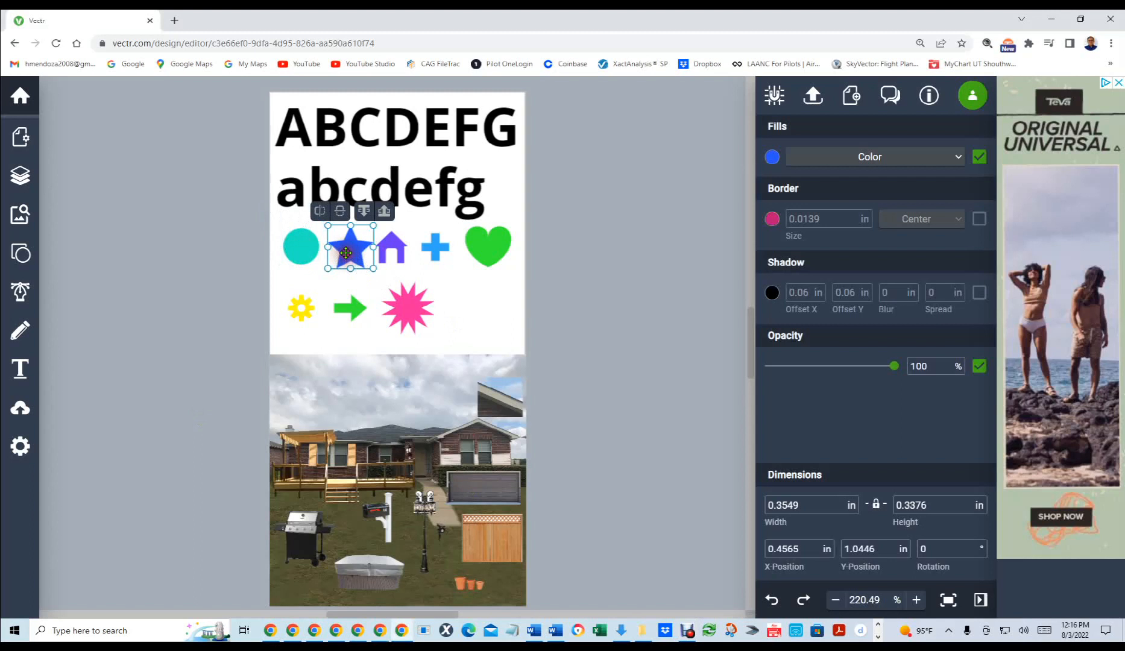
click(390, 258)
click(435, 248)
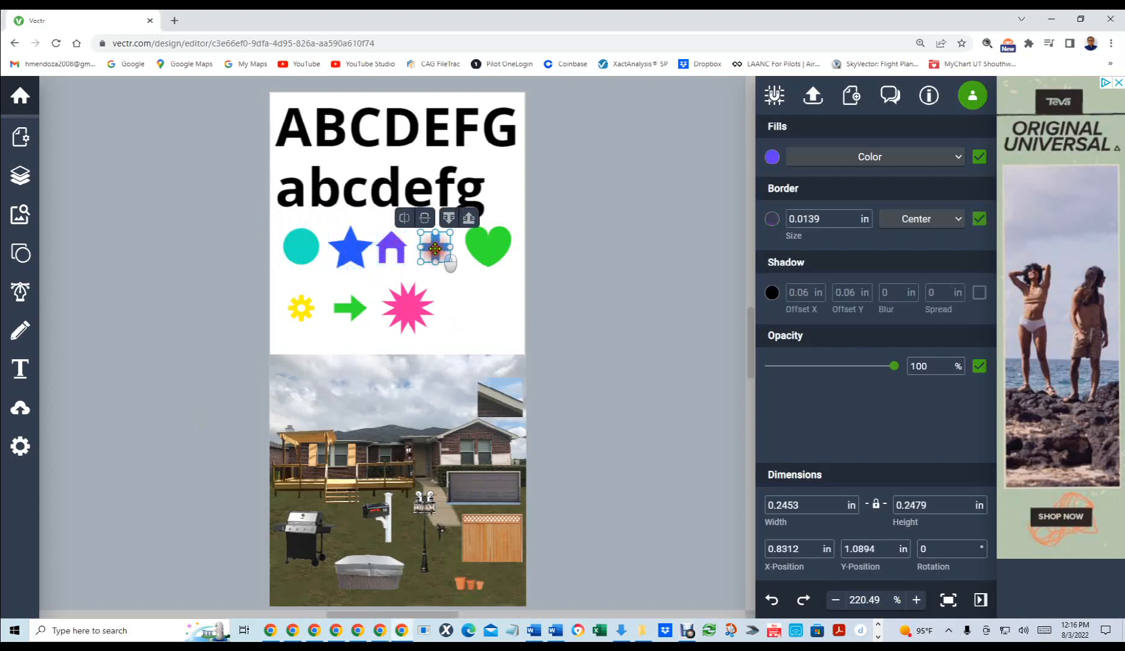
click(488, 246)
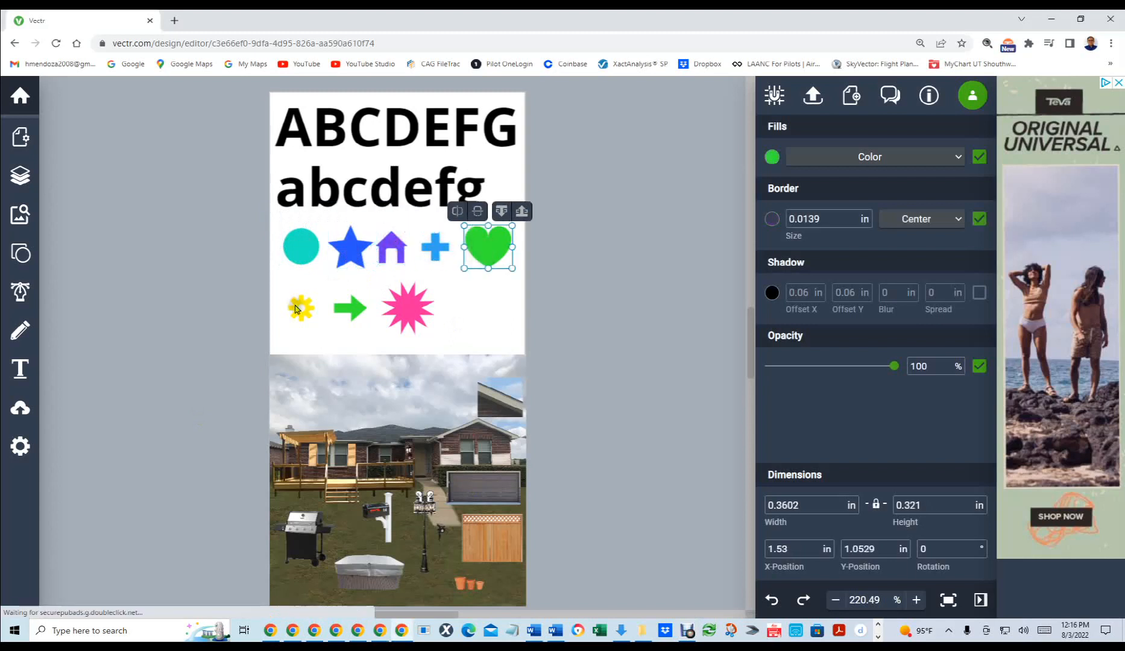
click(296, 308)
click(344, 304)
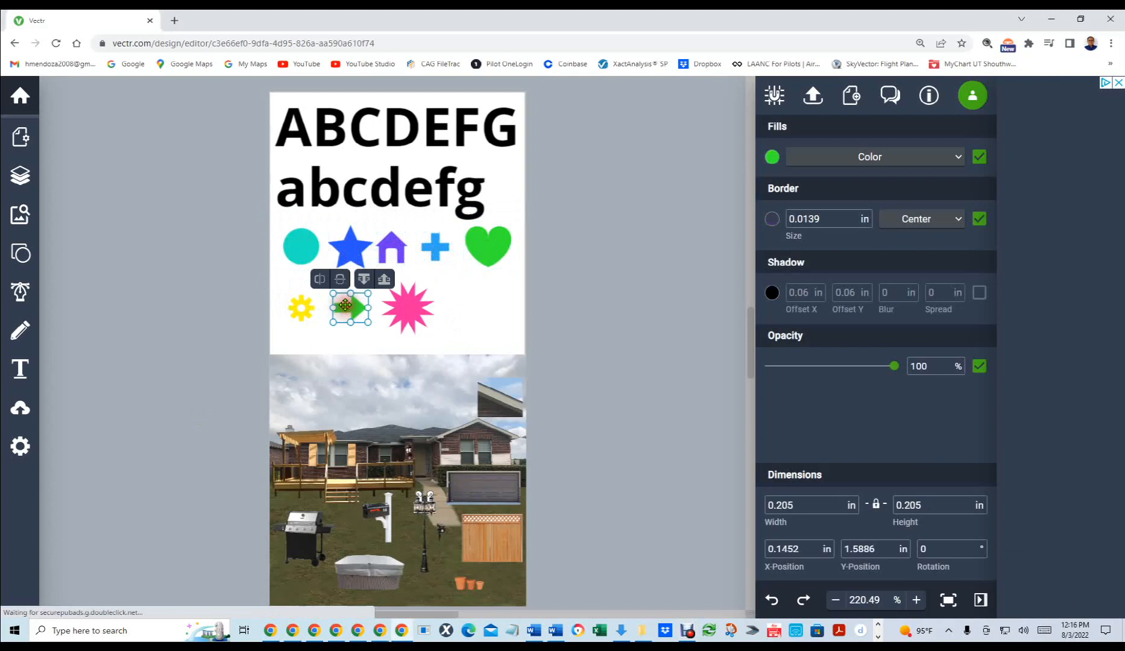
click(391, 313)
click(408, 446)
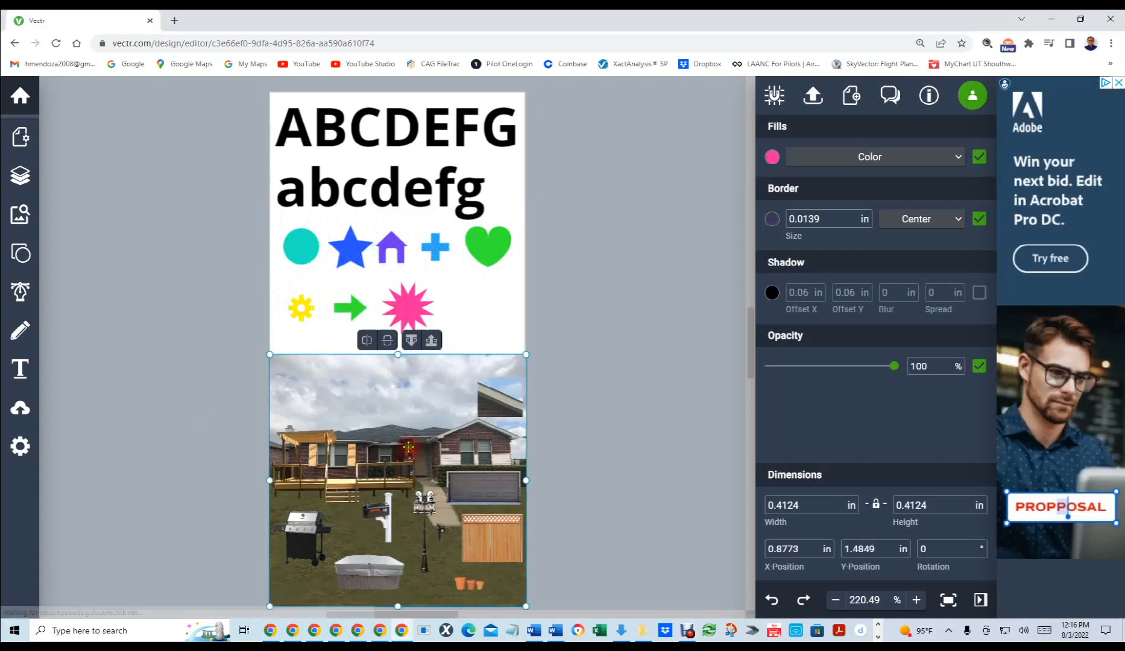
click(347, 114)
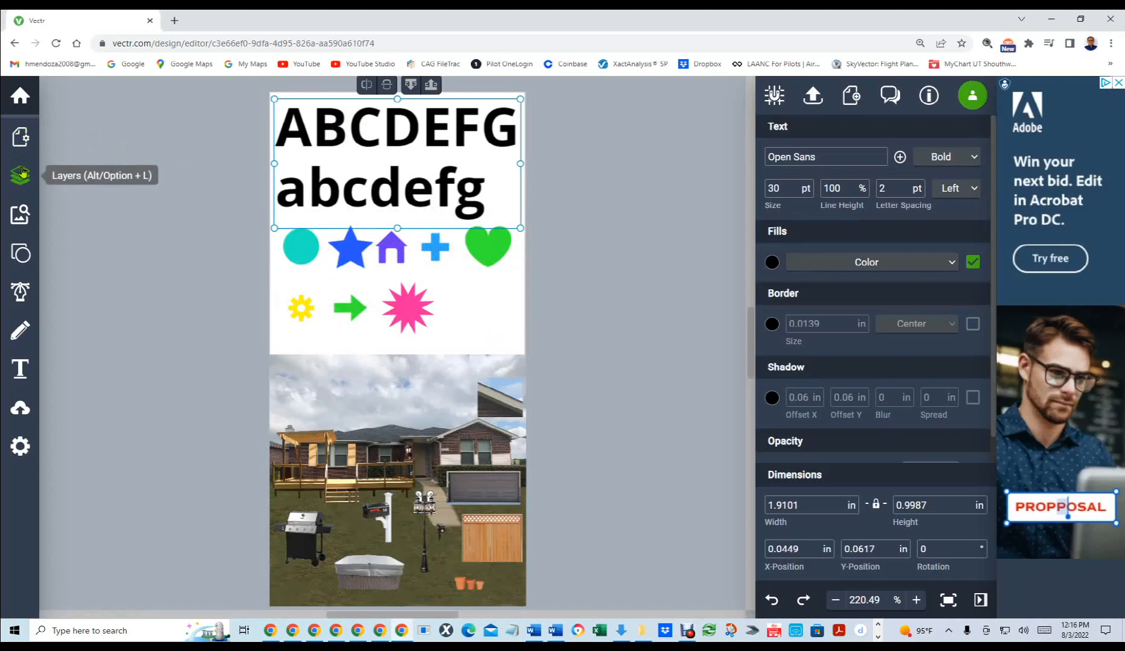
click(603, 264)
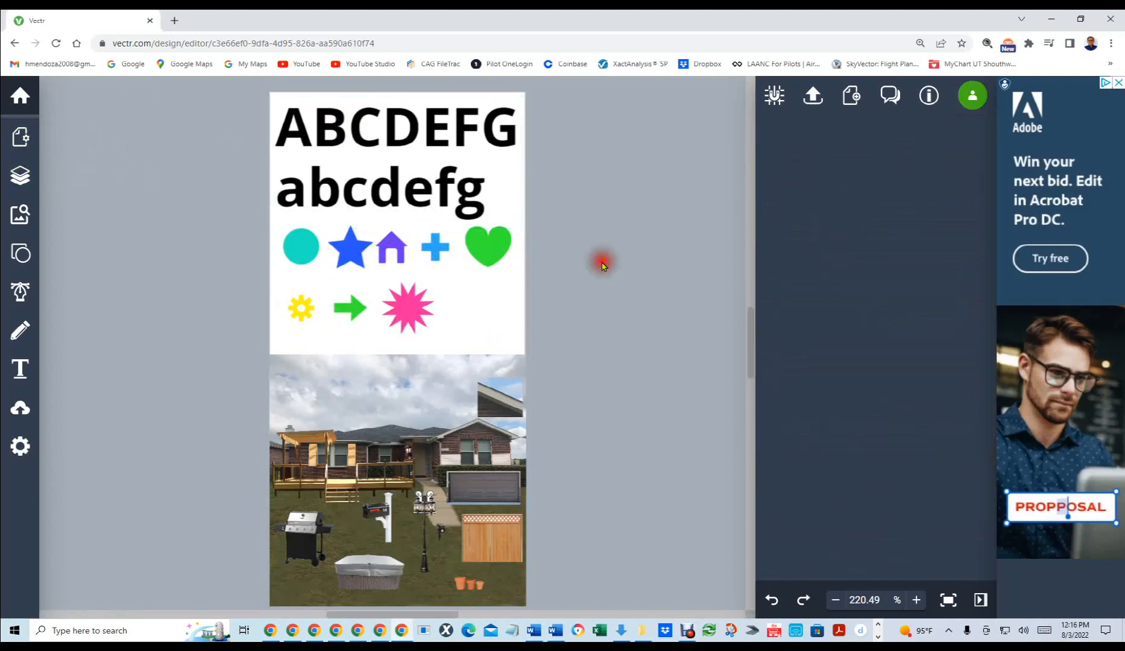
Show the list of the design's layers.
key(l)
key(l)
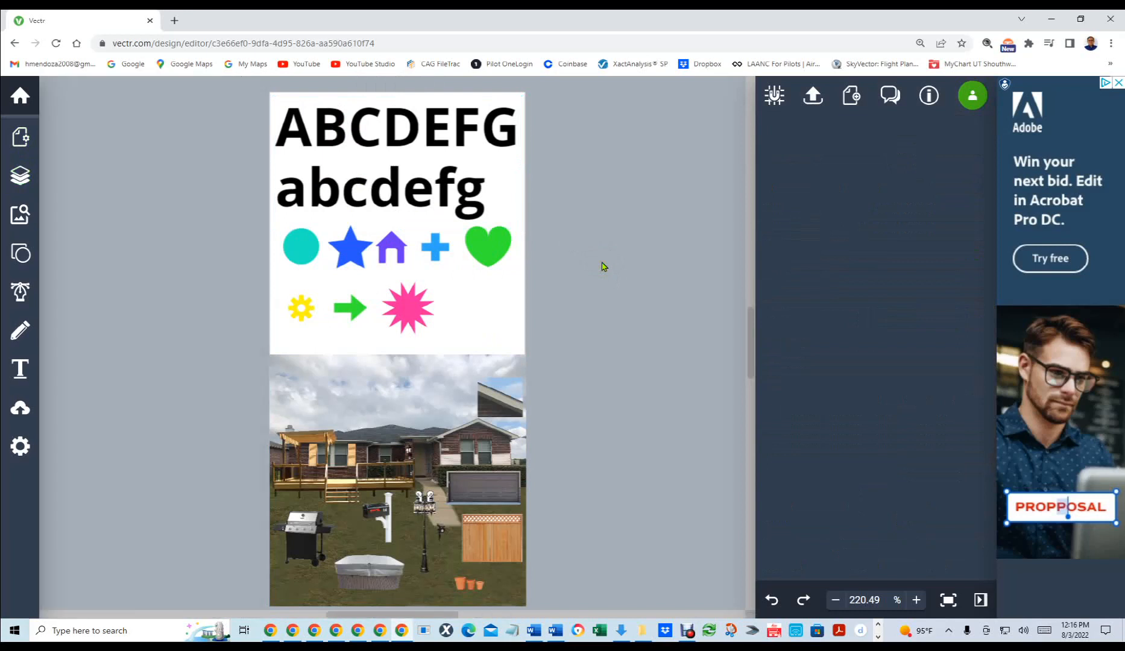
key(l)
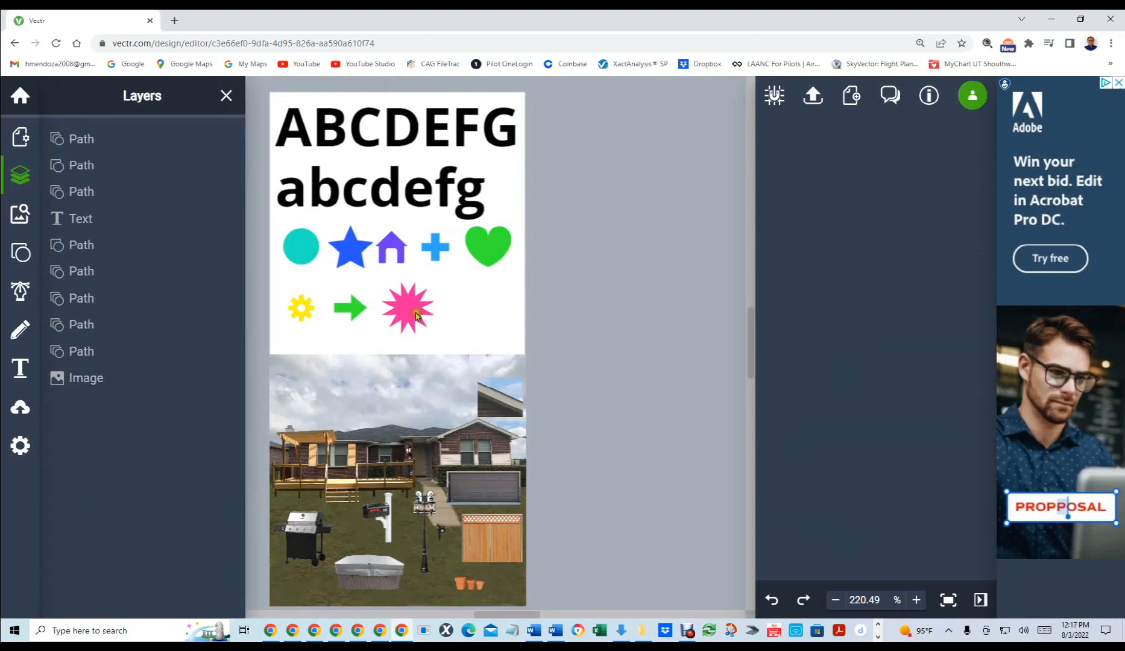
Examine which layer belongs to which object by selecting several path layers, the text, the image and the green heart.
click(99, 142)
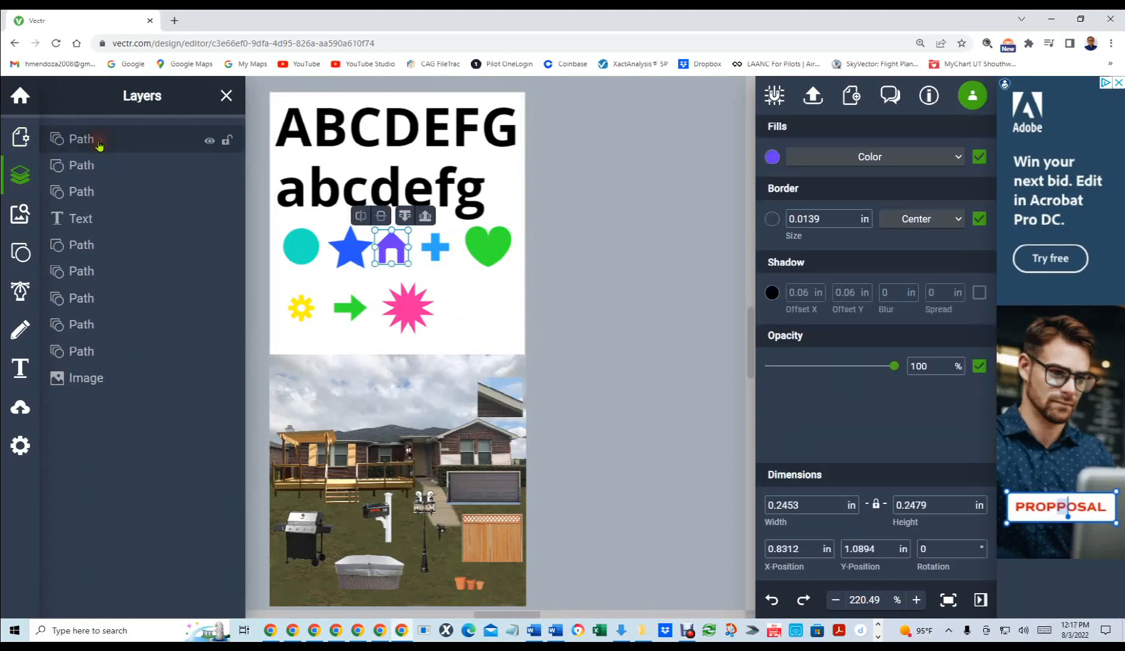
click(103, 222)
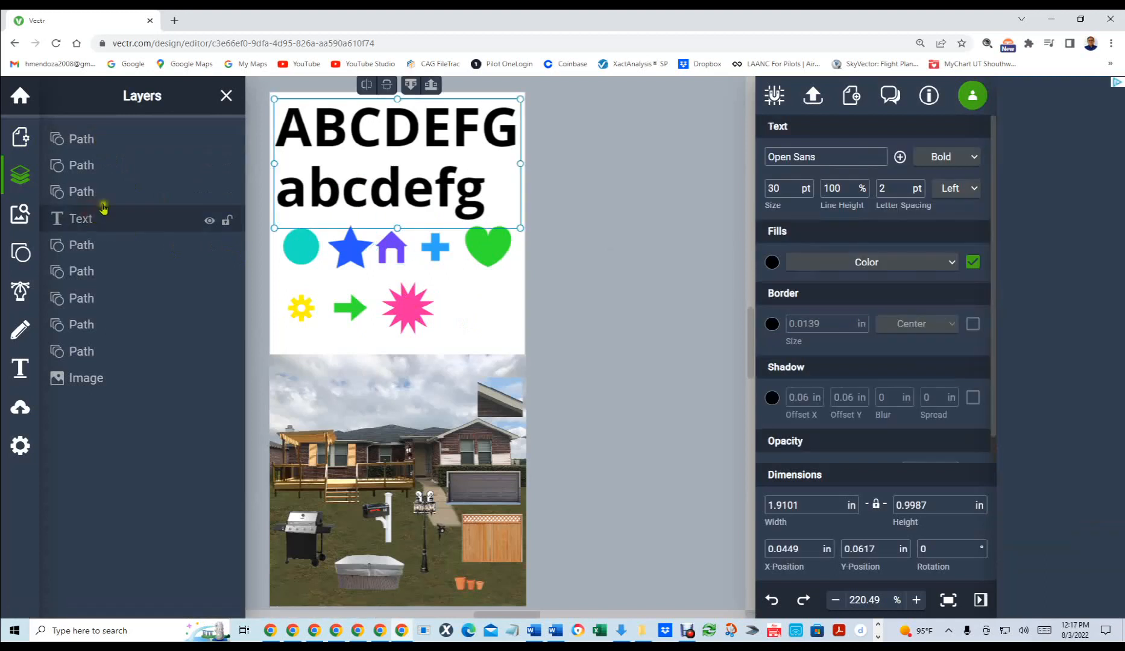
click(88, 381)
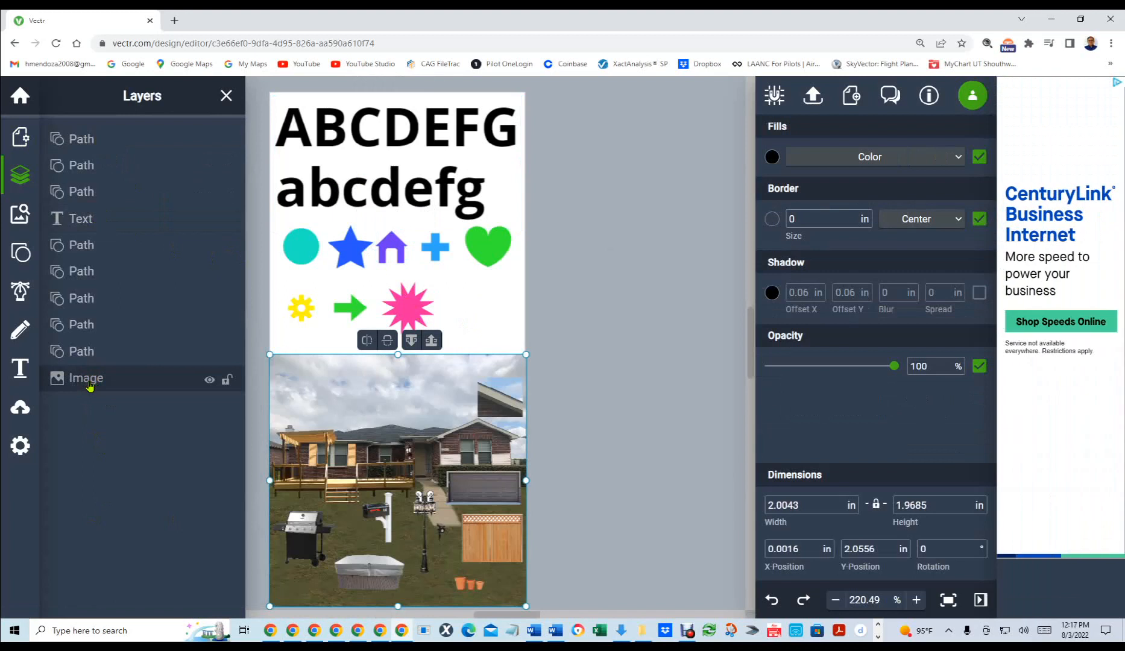
click(89, 248)
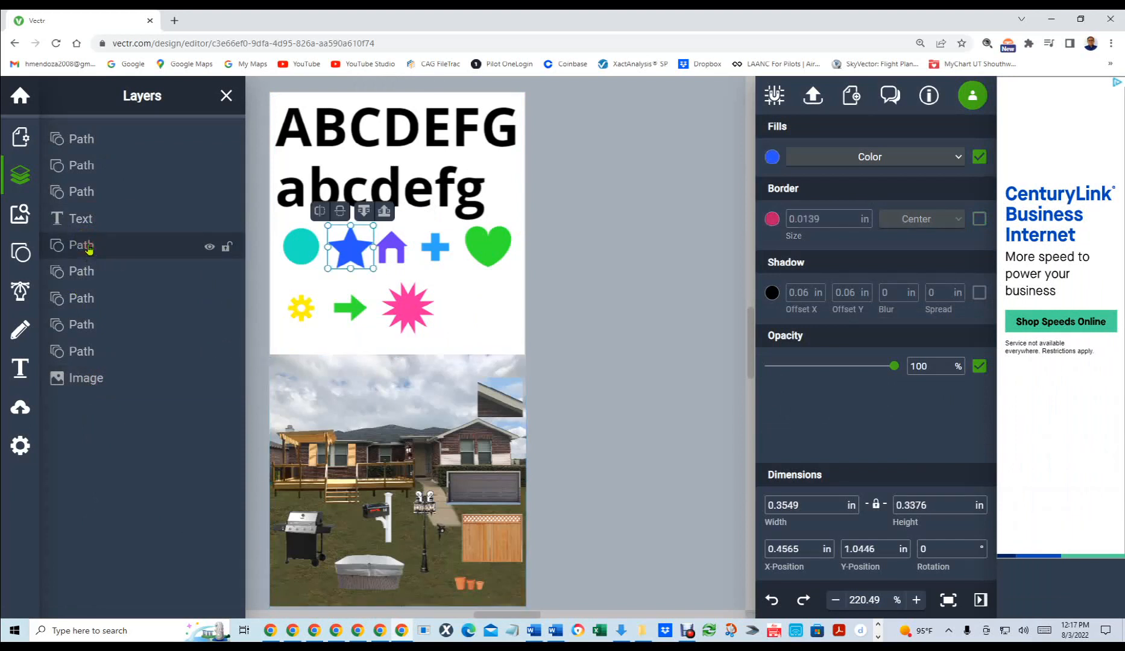
click(489, 250)
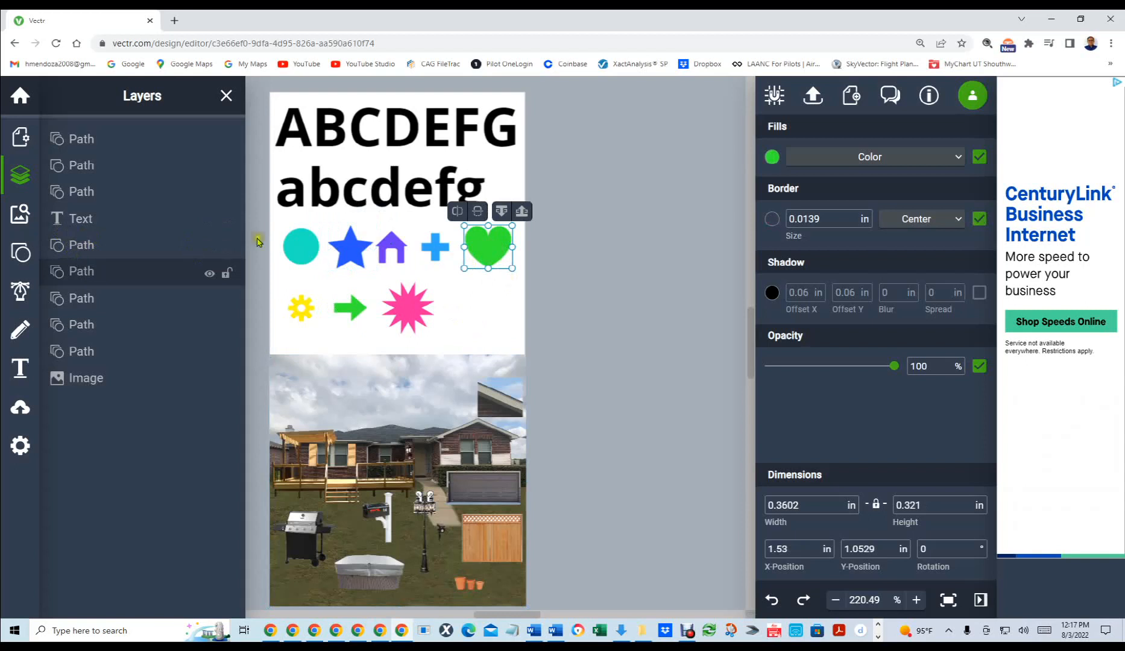
Rename the layer of the teal circle as Circle.
click(300, 246)
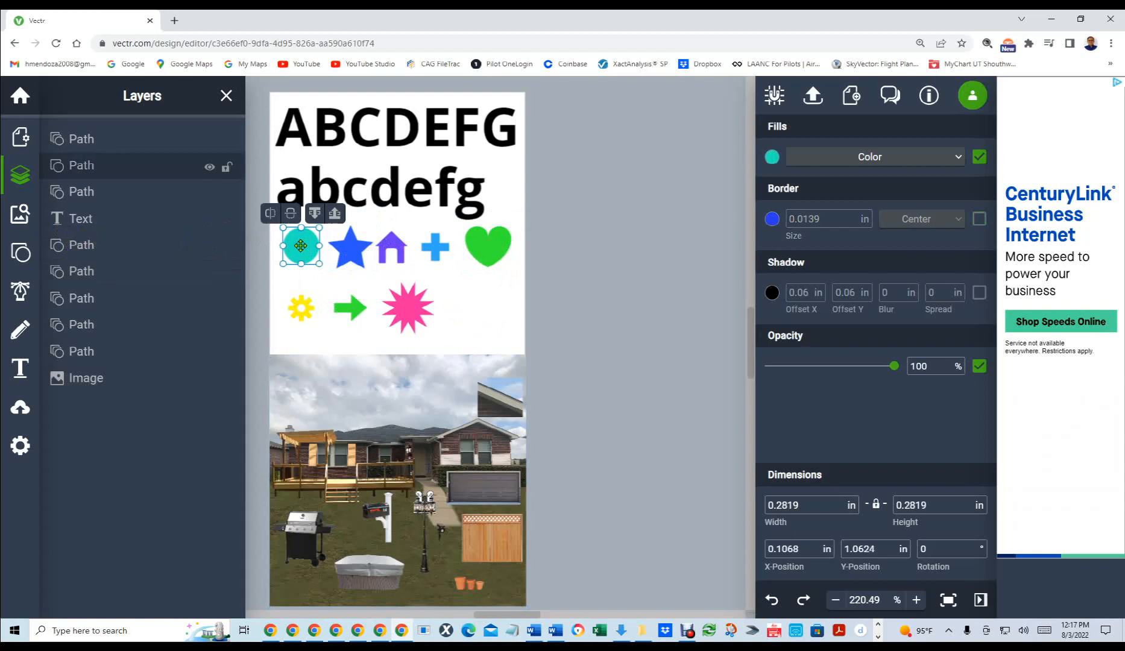
double_click(96, 166)
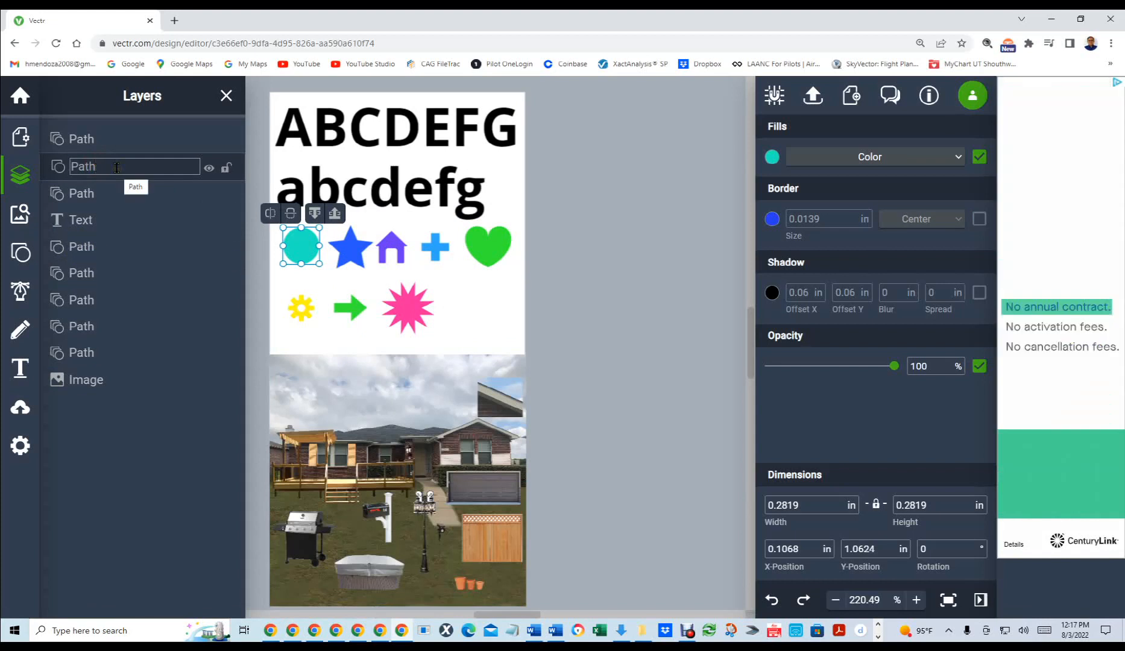
drag(117, 168, 44, 149)
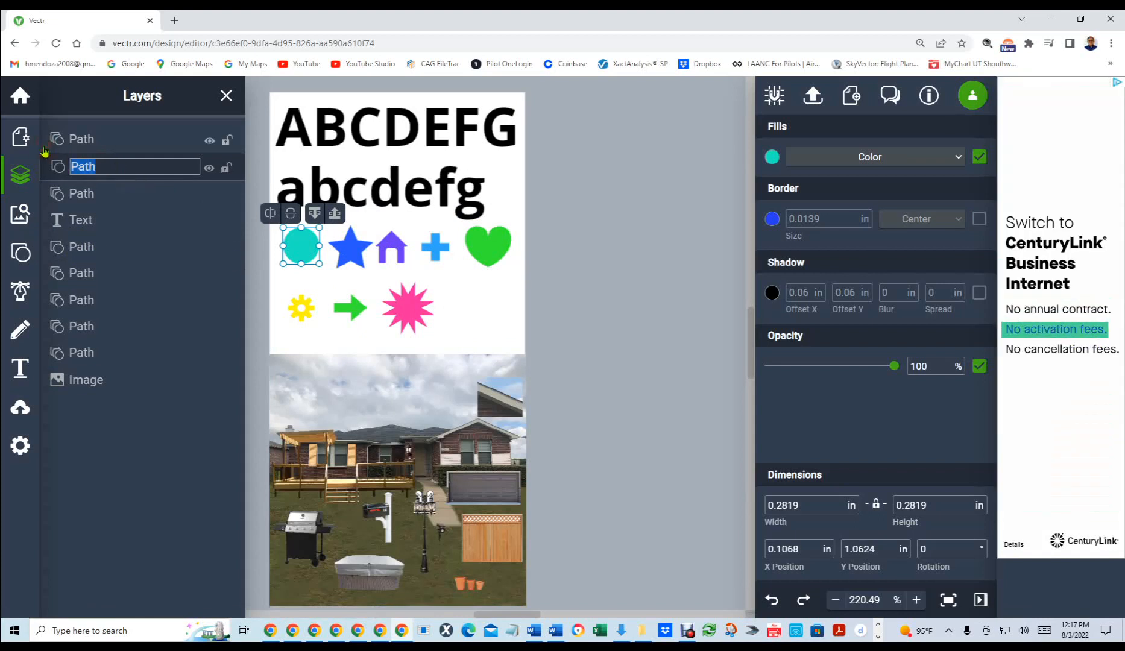
text(Circle)
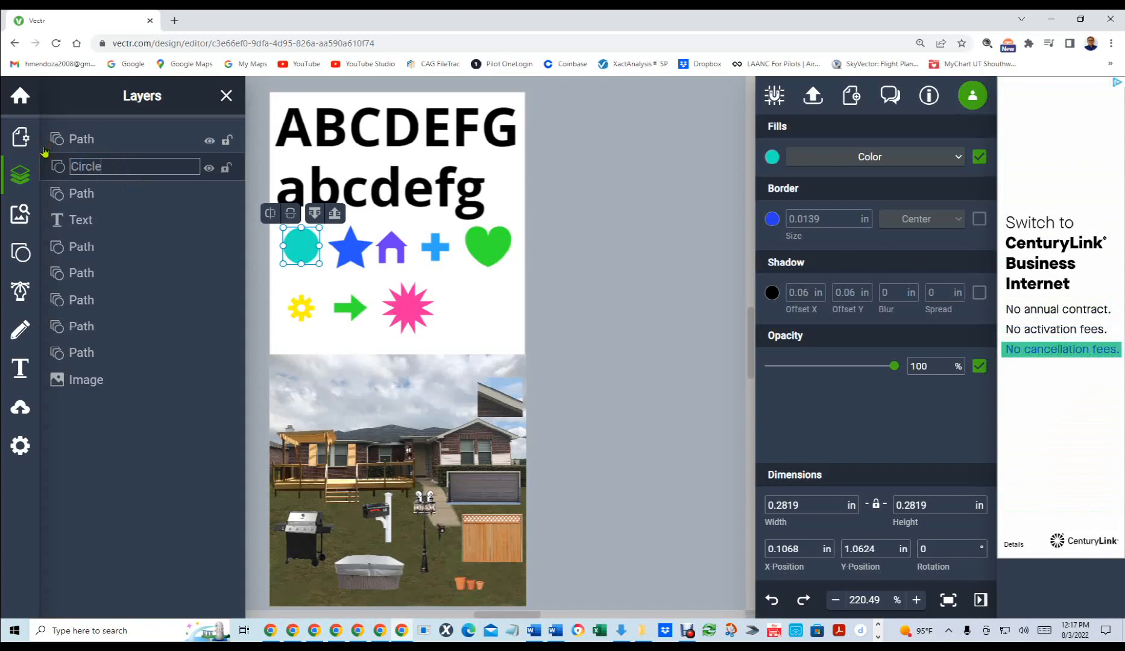
key(Return)
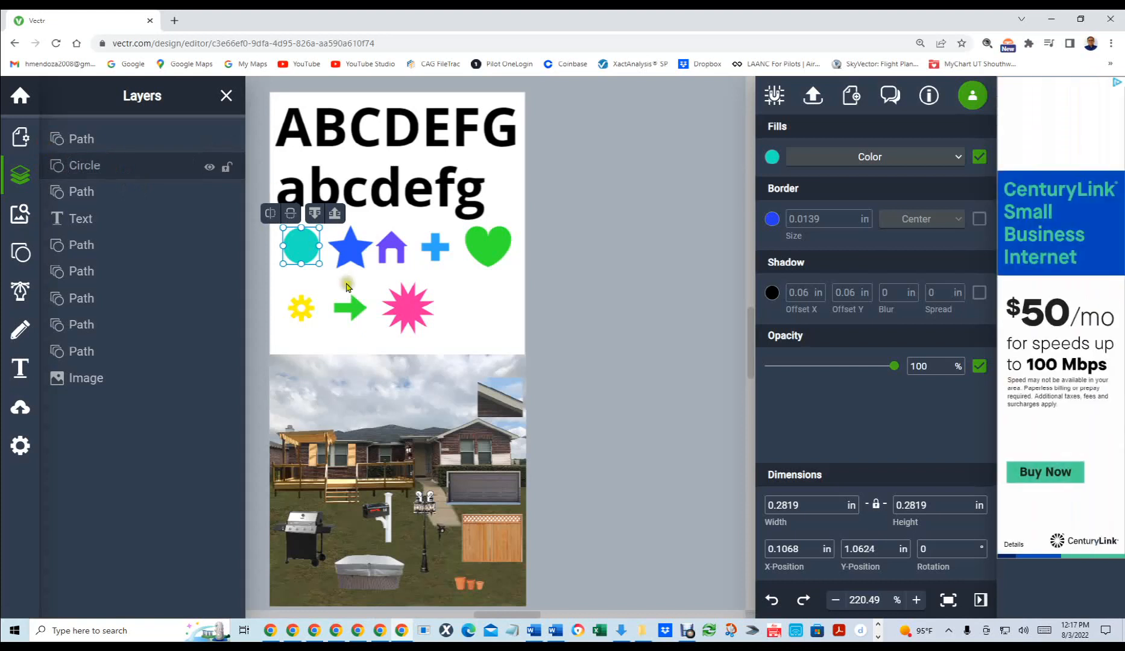
Rename the layer of the green arrow as Arrow.
click(85, 191)
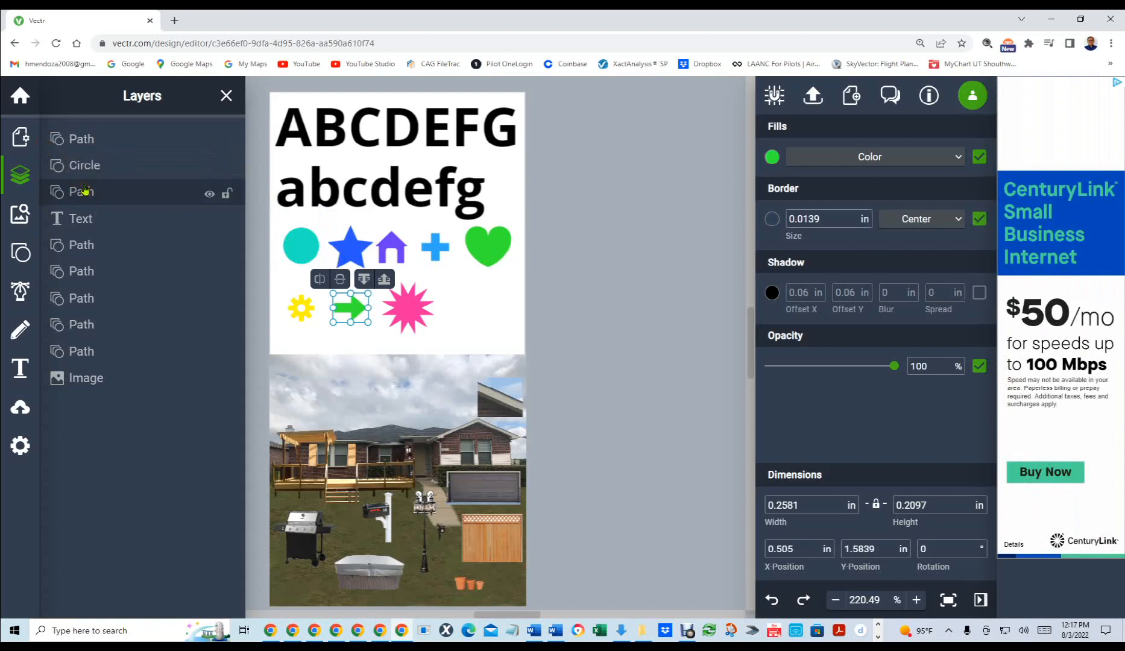
click(85, 190)
double_click(85, 191)
key(BackSpace)
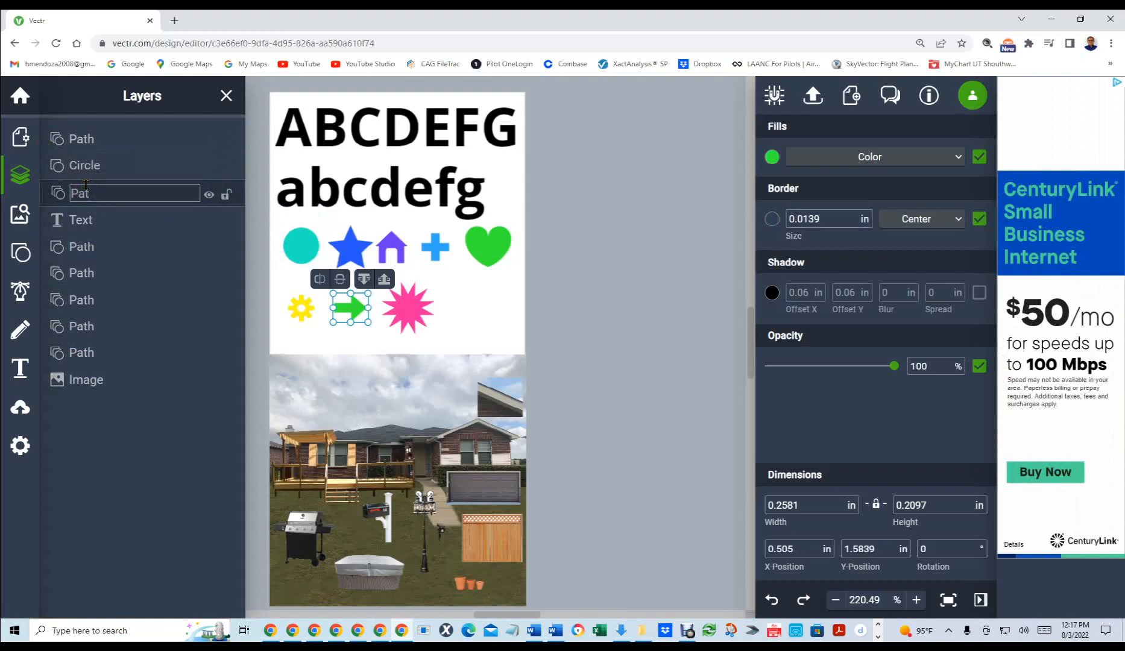
text(Arrow)
key(Return)
Rename the layer of the blue star as Star.
click(350, 252)
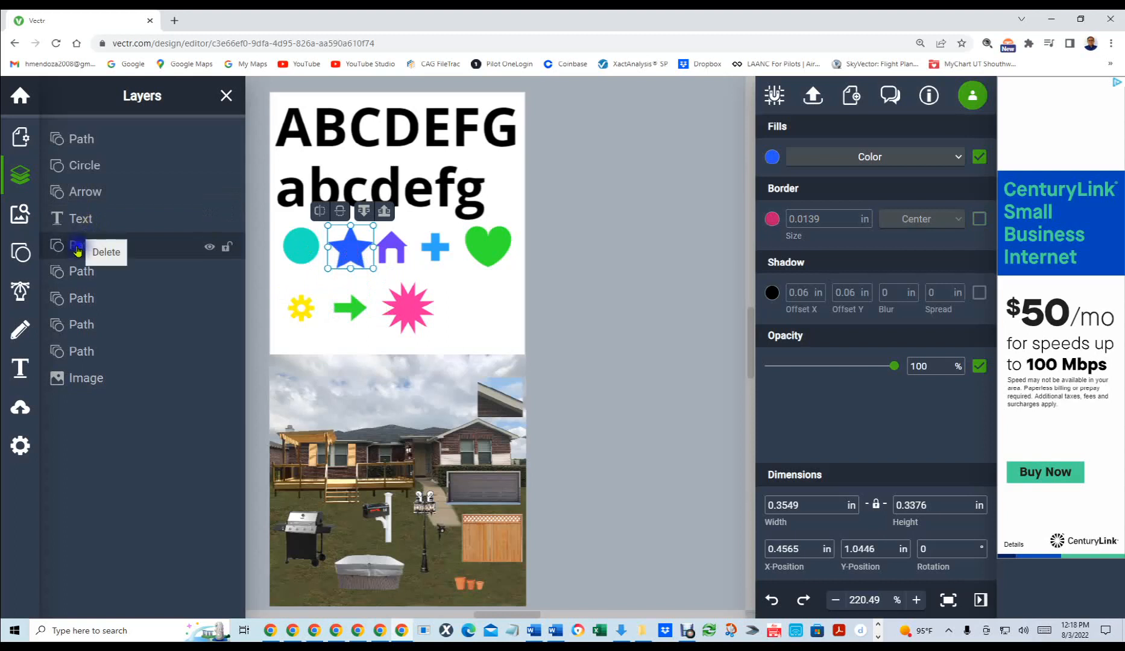
double_click(84, 246)
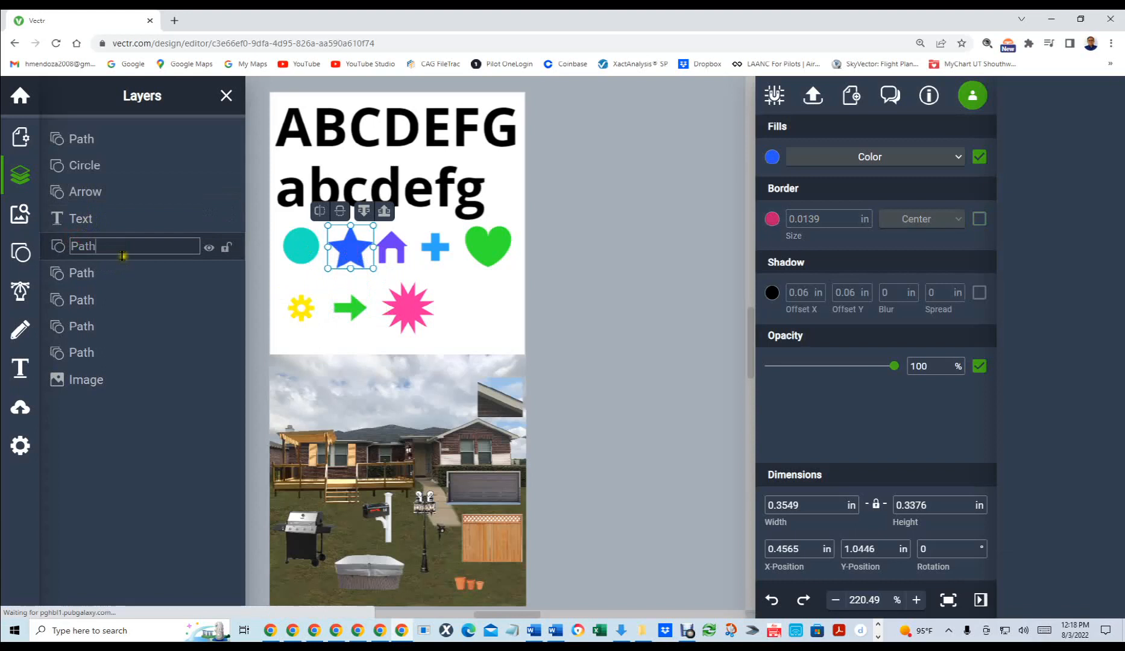
drag(122, 250, 22, 226)
text(Star)
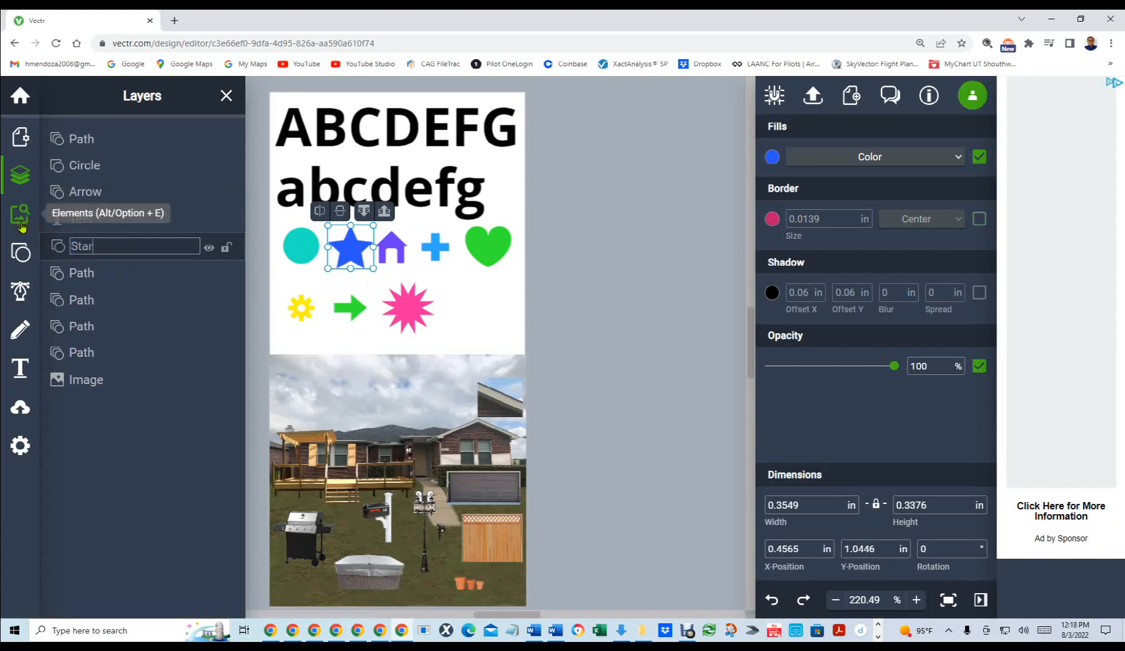
key(Return)
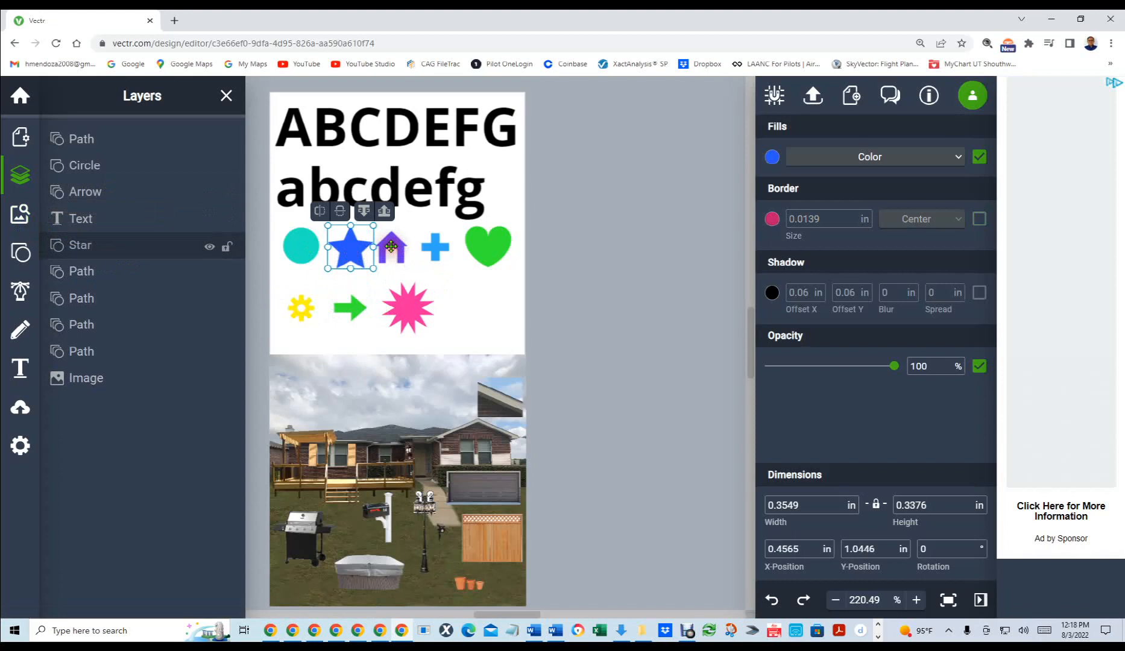
double_click(88, 242)
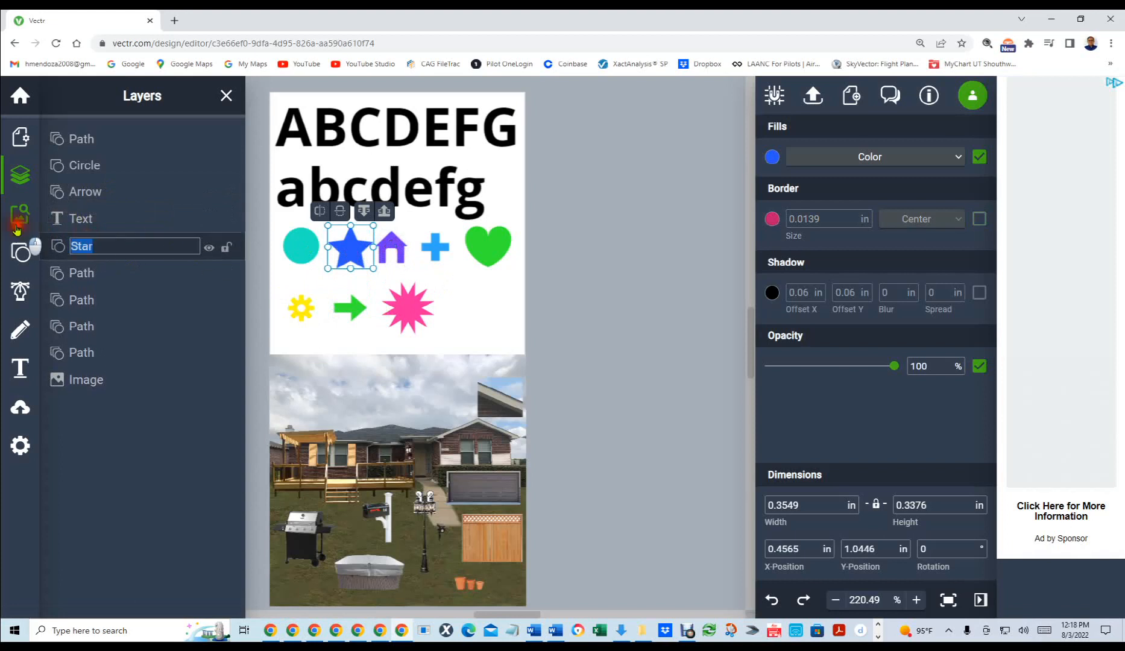
text(House)
key(Return)
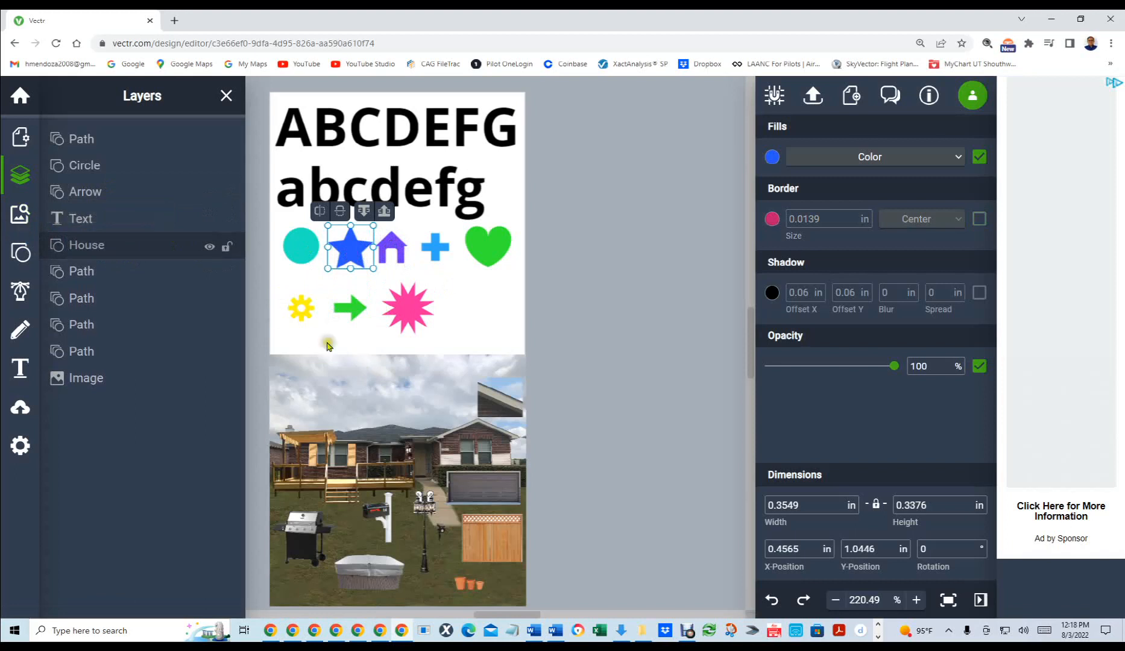
double_click(105, 243)
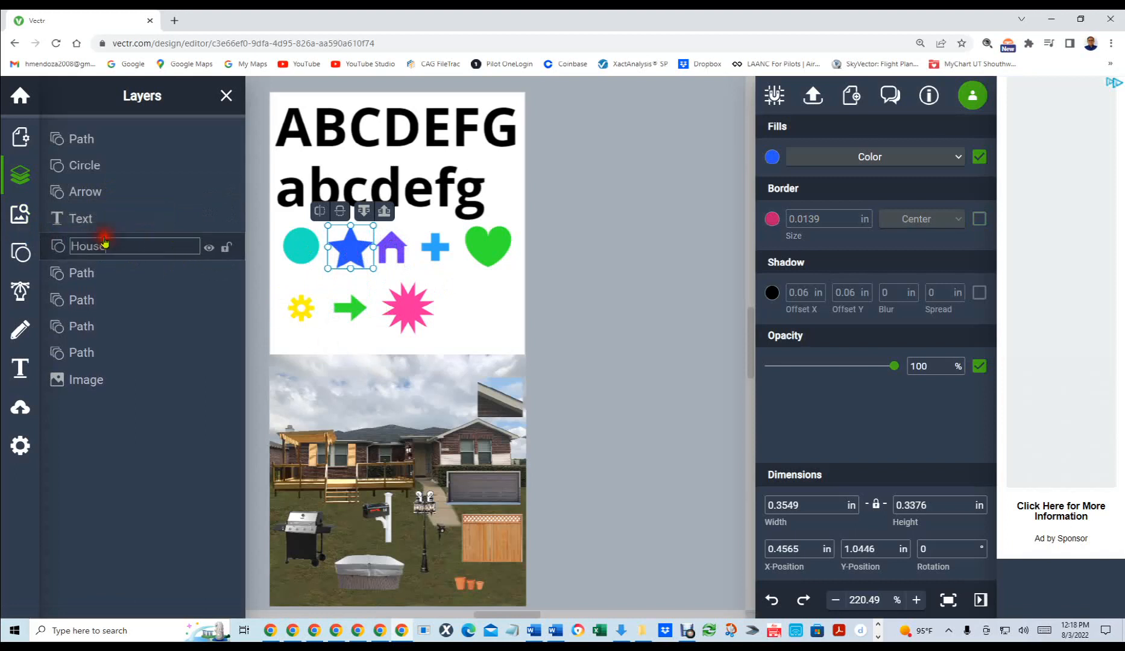
key(ctrl+a)
text(Star)
key(Return)
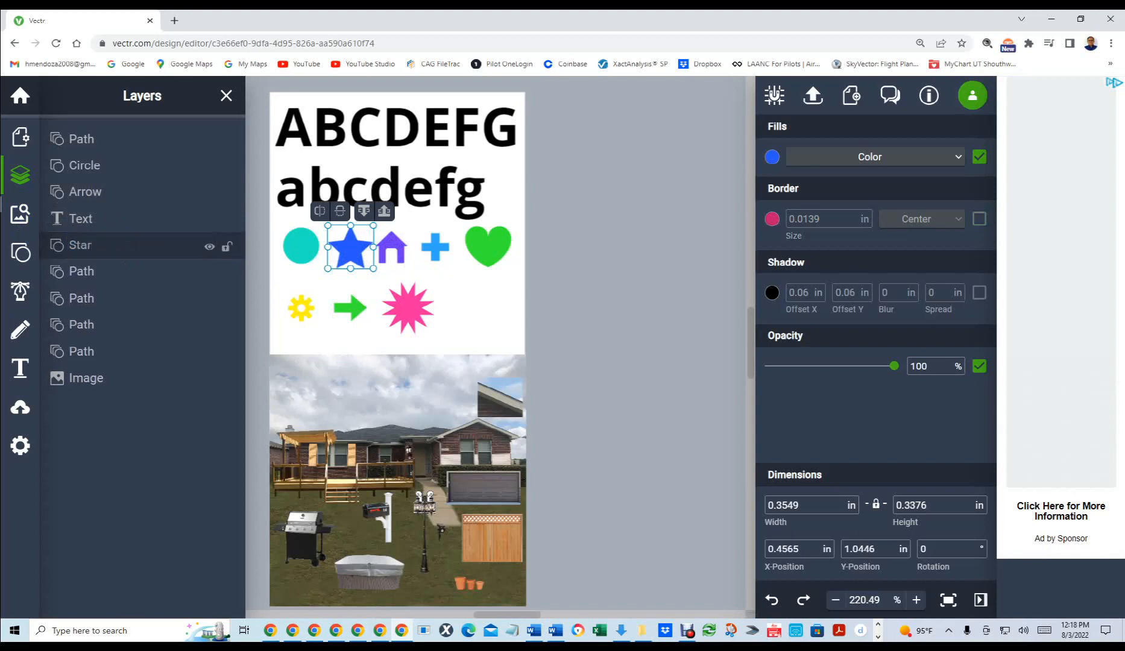
Rename the layer of the purple house shape as House and clear the selection.
click(389, 247)
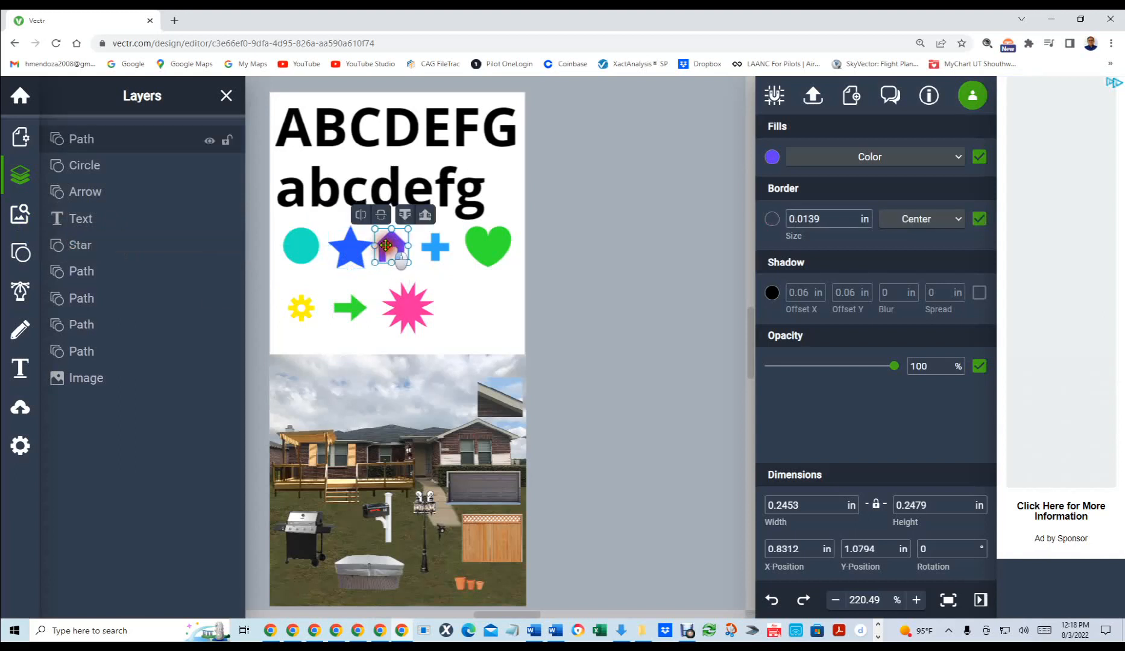
double_click(386, 247)
click(472, 309)
click(392, 247)
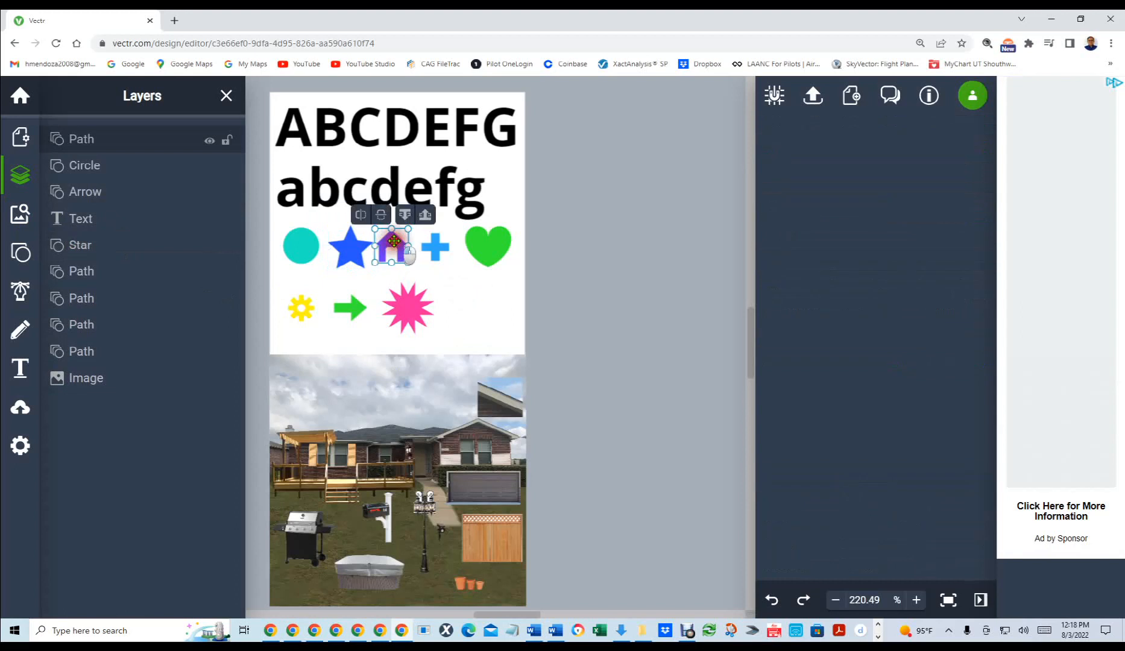
double_click(92, 138)
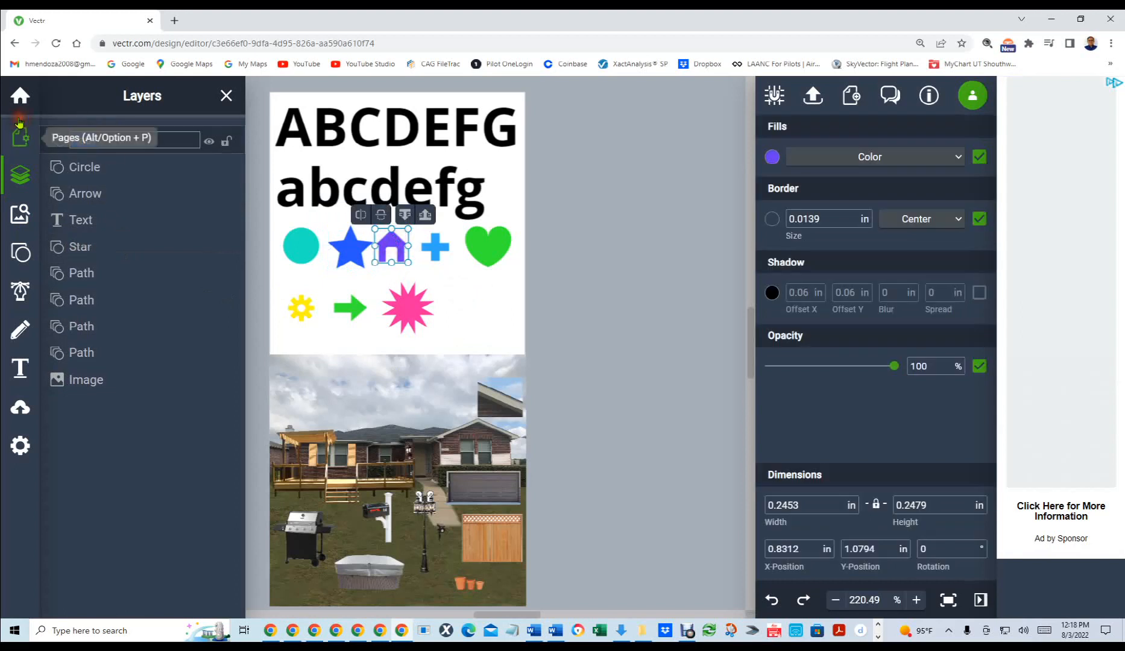
text(House)
key(Return)
click(534, 314)
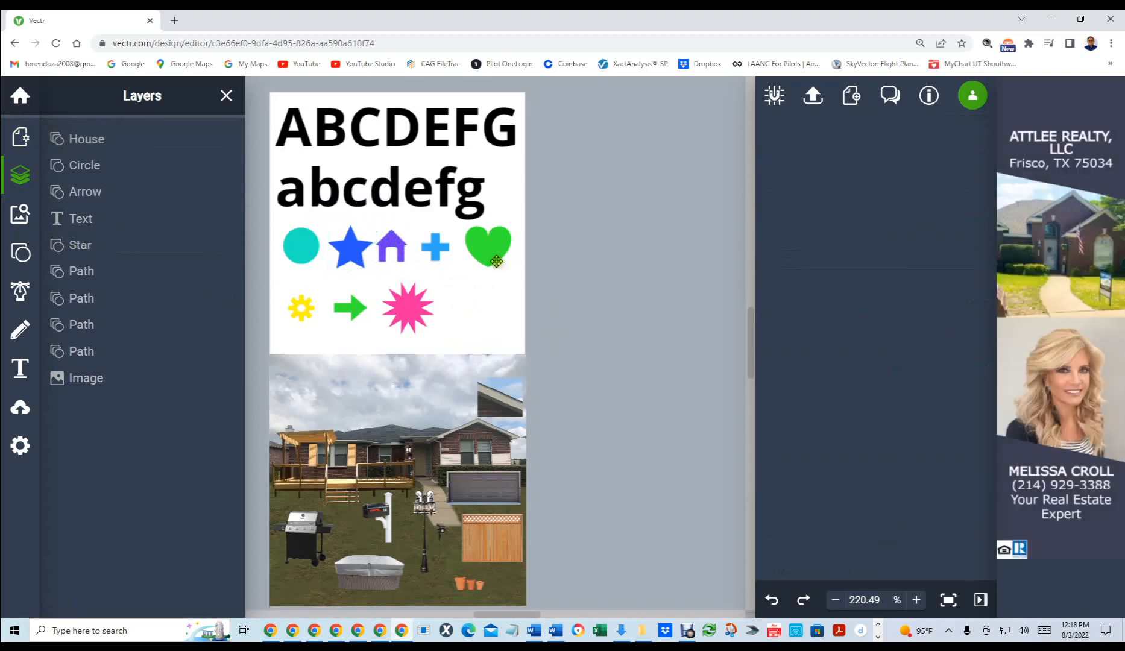
Rename the layer of the blue plus shape as Plus-sign.
click(434, 246)
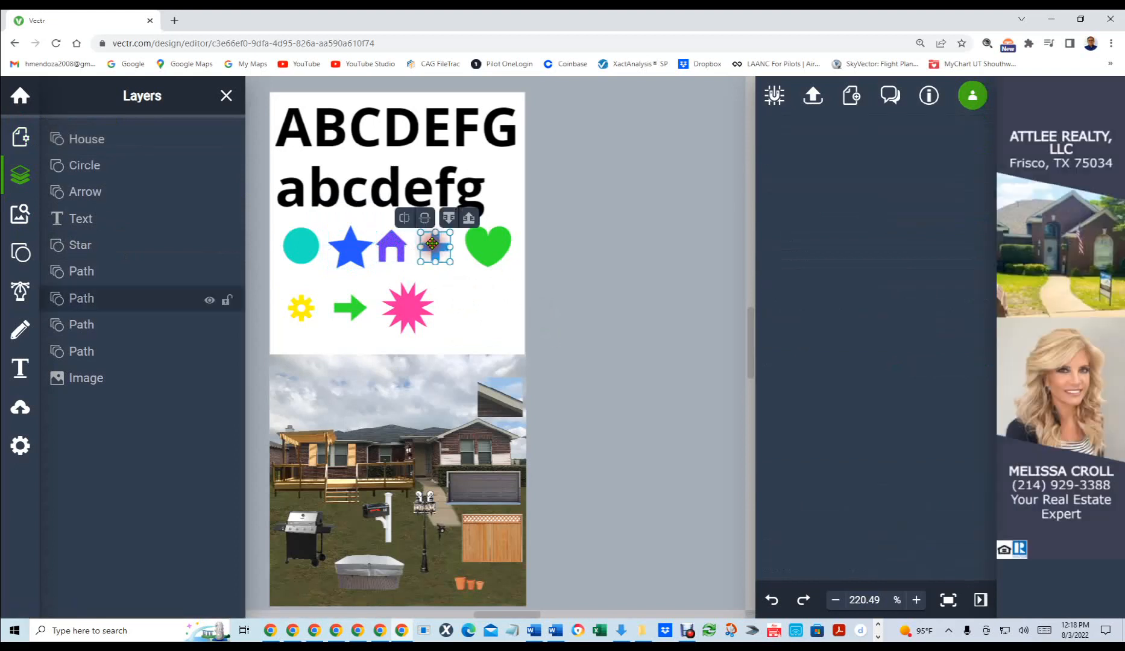
double_click(87, 295)
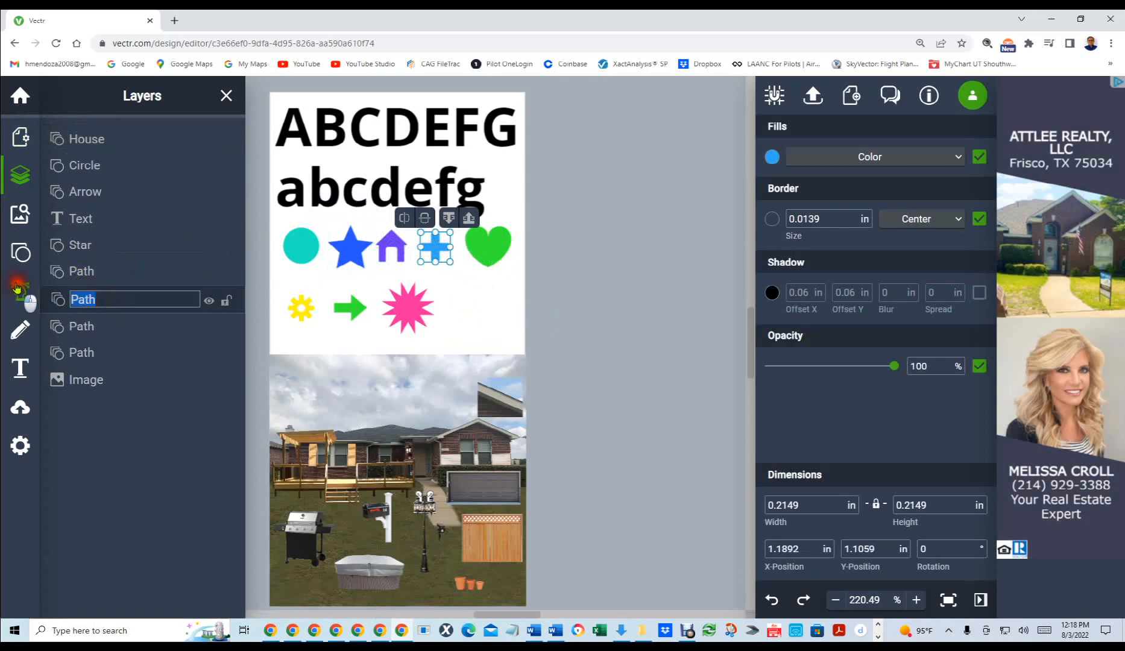
text(Plus)
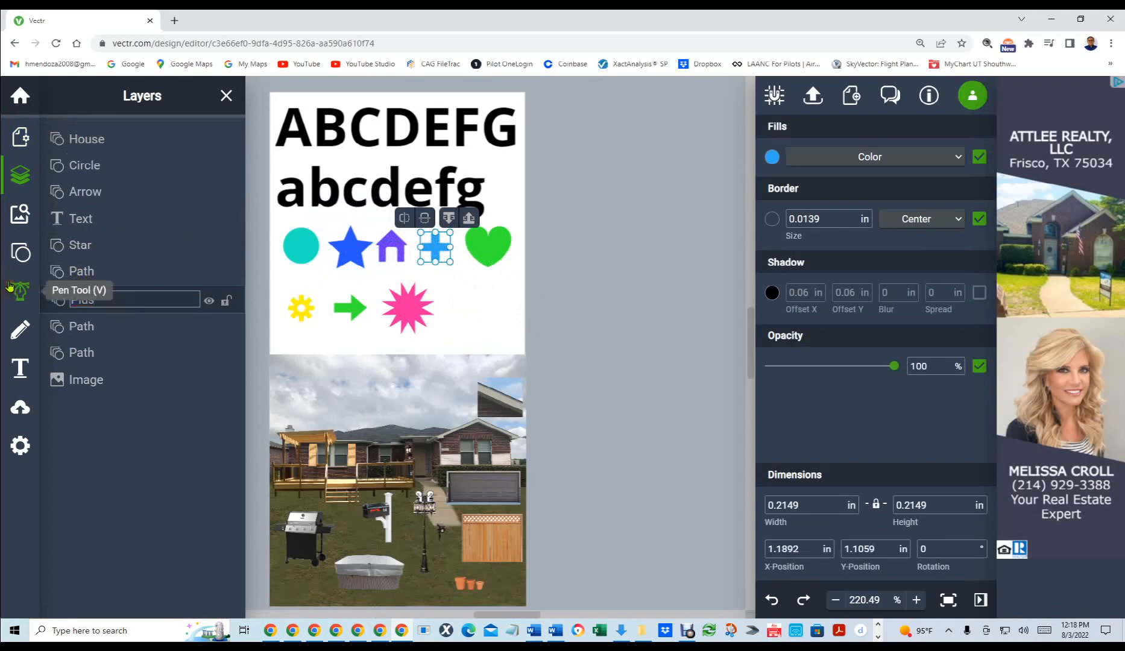
text(-sign)
key(Return)
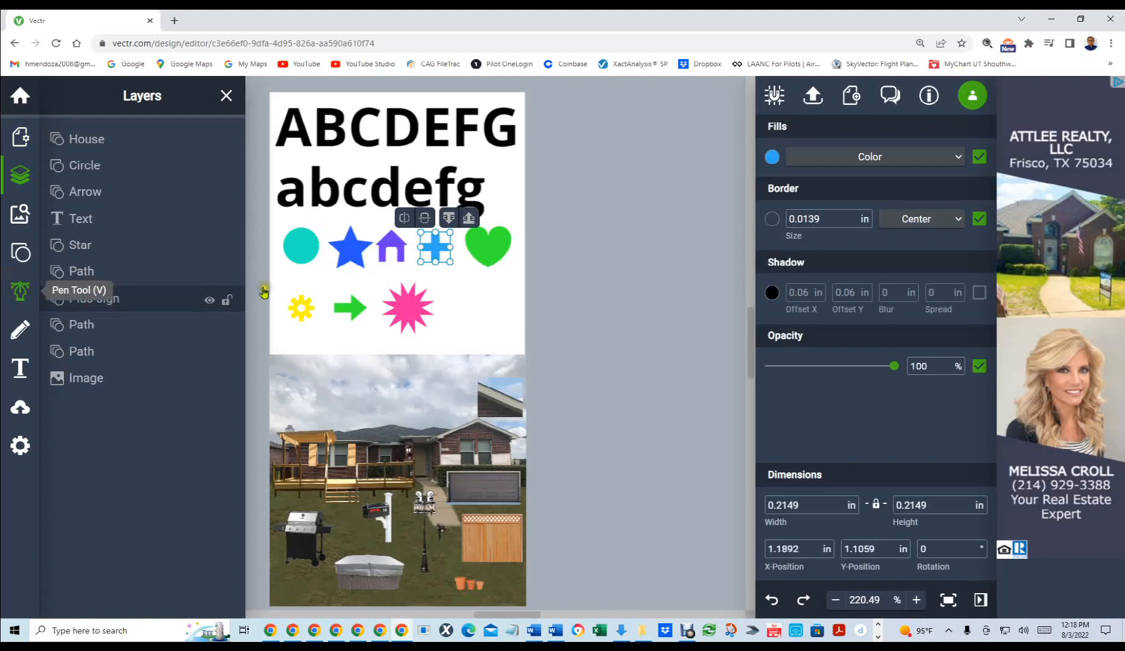
Rename the layer of the green heart as Hart.
click(497, 246)
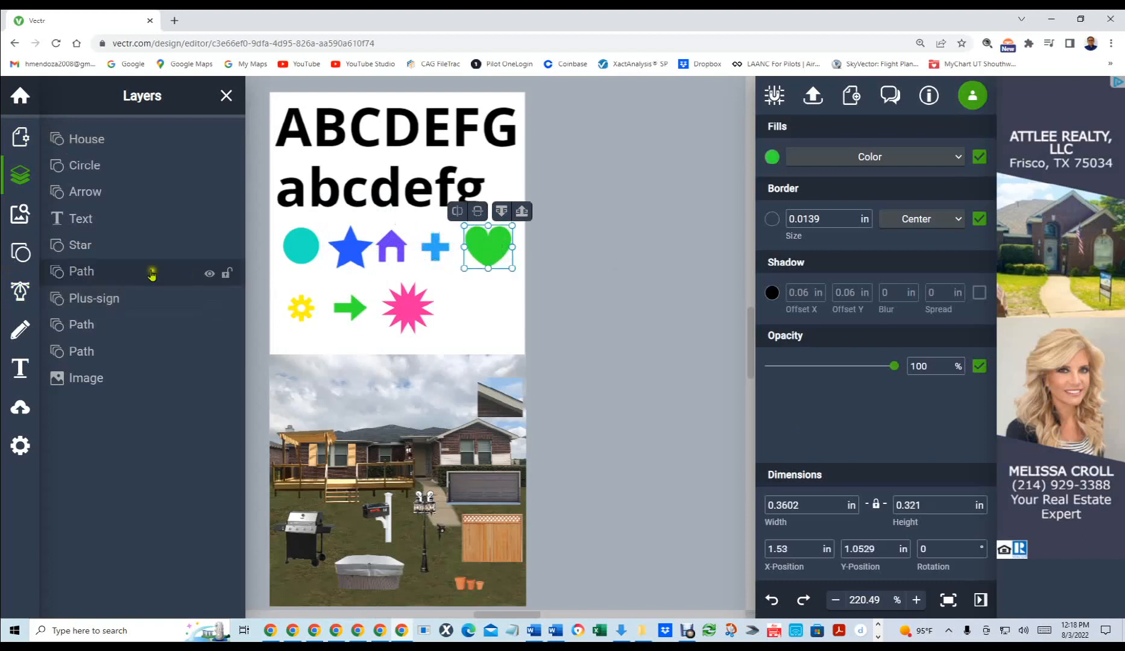
double_click(82, 264)
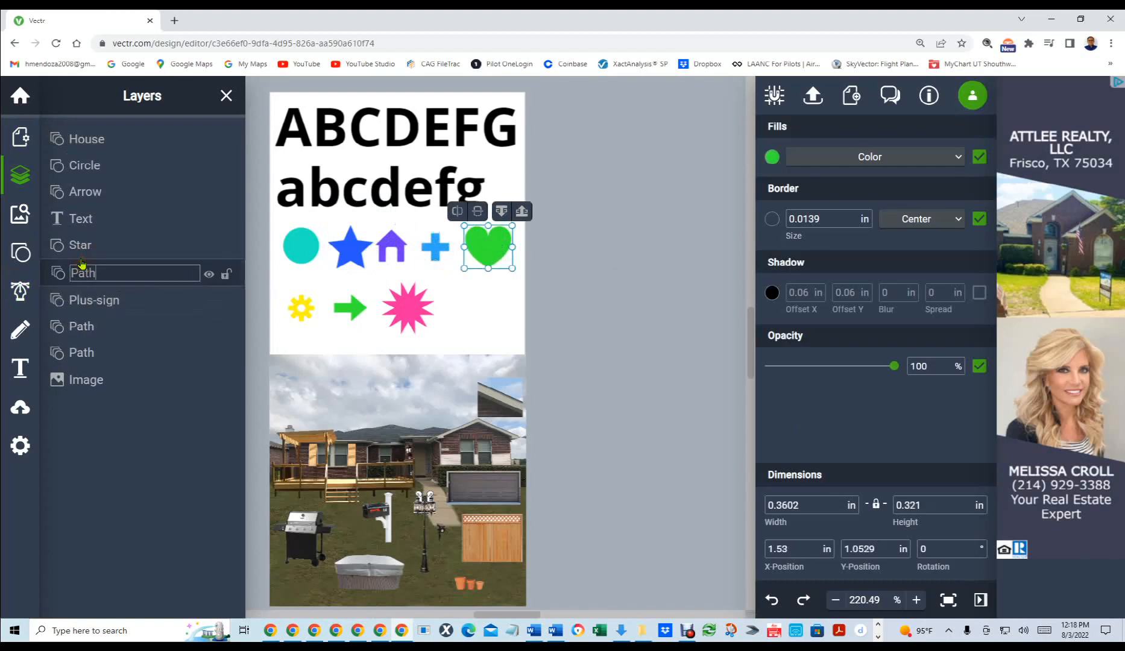
text(Hart)
key(Return)
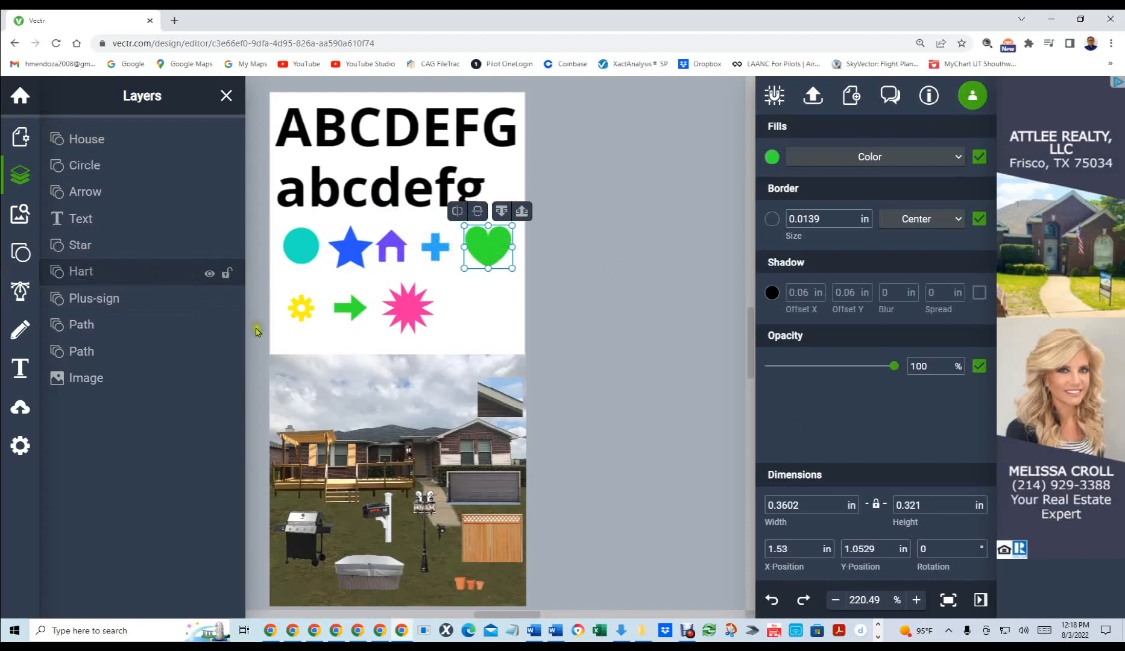
Rename the layer of the yellow gear as Gear-wheel.
click(299, 314)
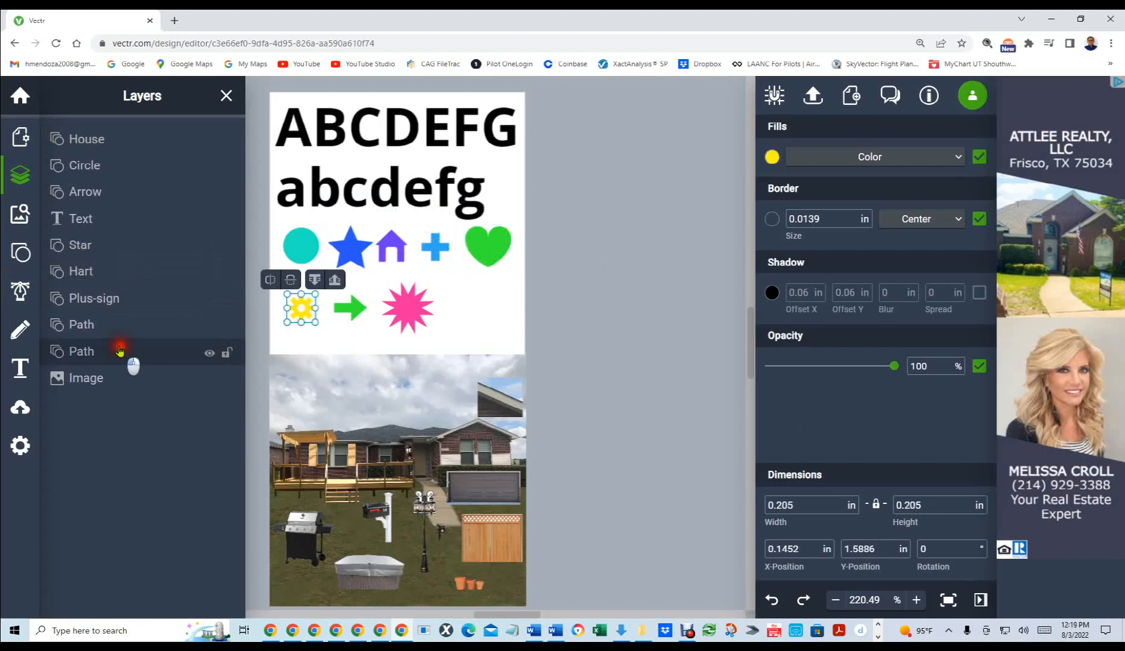
double_click(118, 350)
double_click(103, 351)
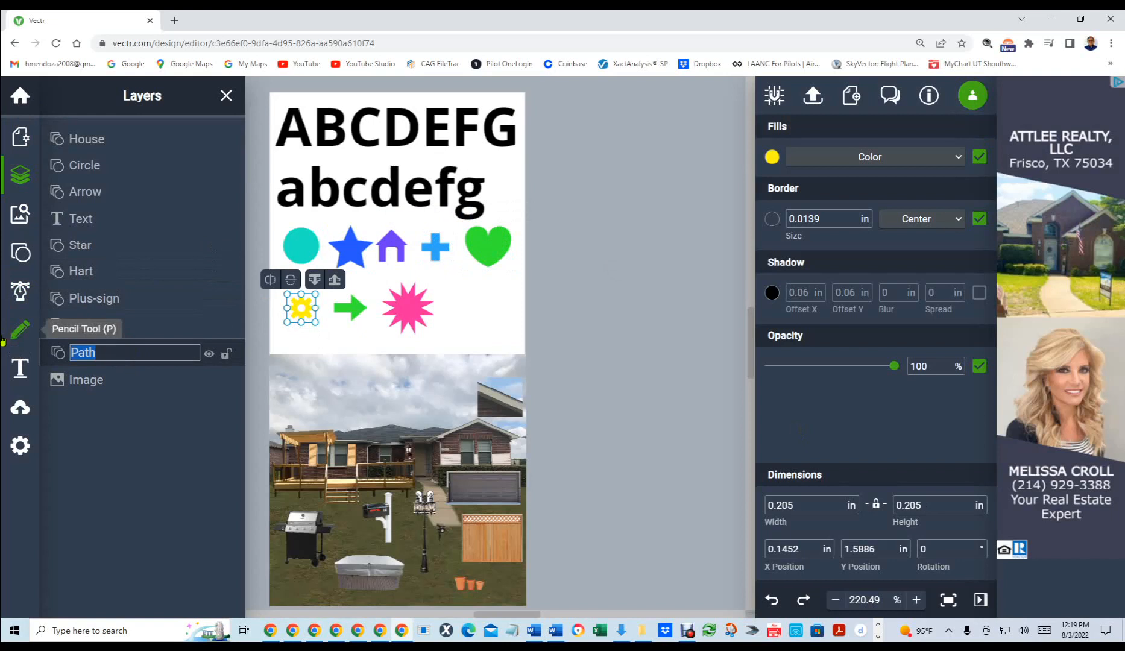
text(G)
text(ear-wheel)
key(Return)
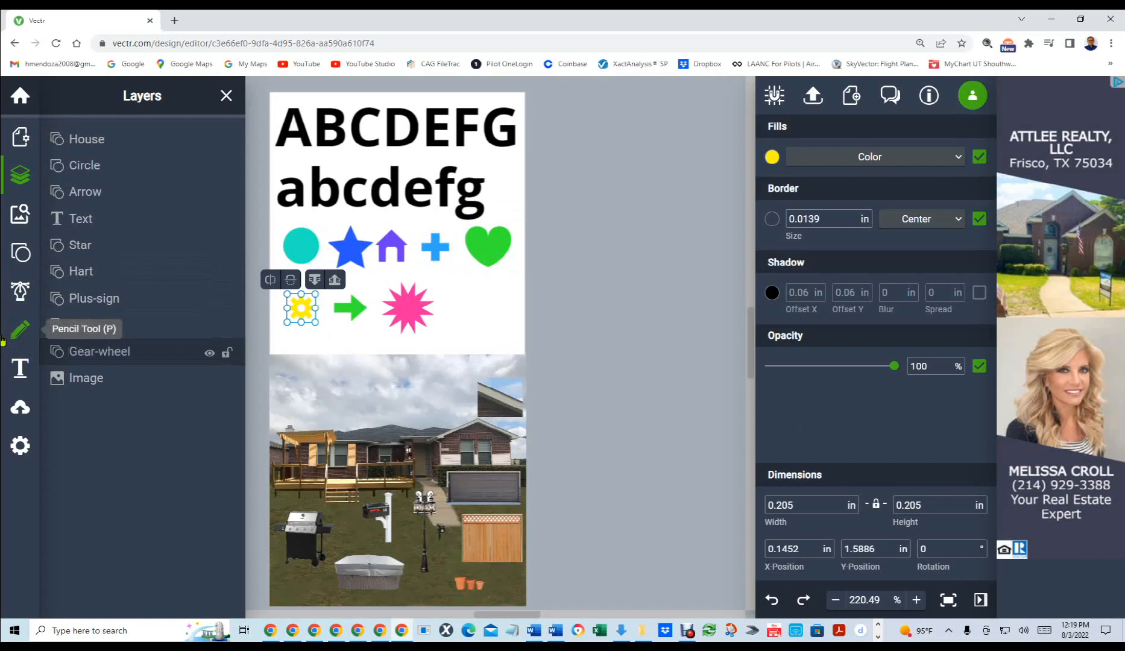
Rename the layer of the pink starburst as Starbust and clear the selection.
click(353, 308)
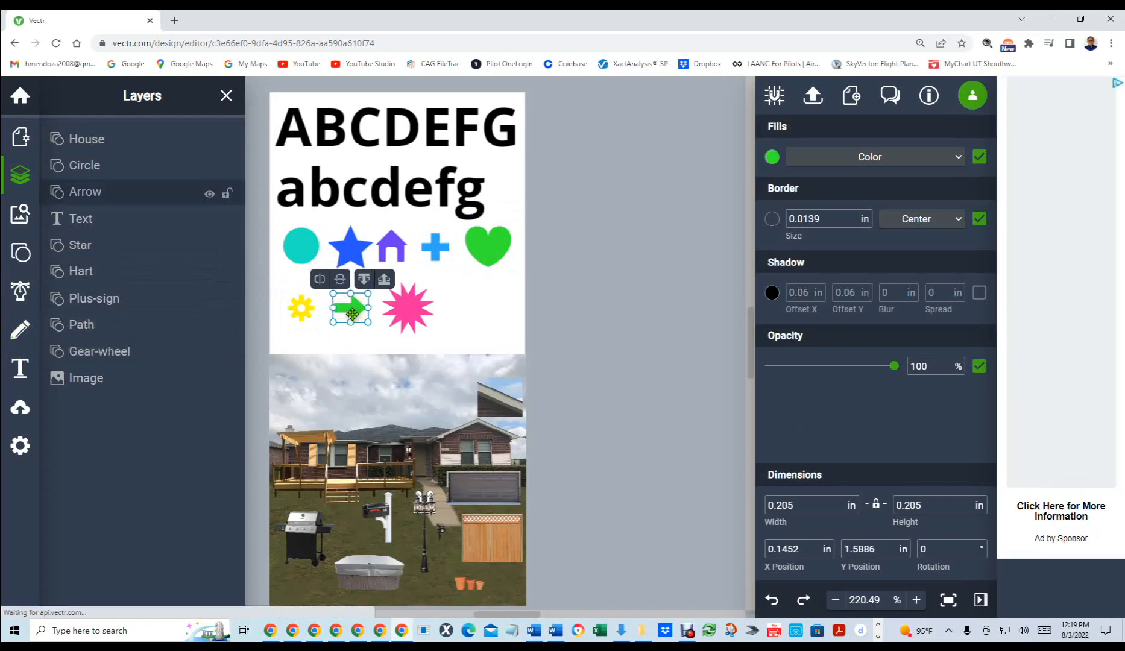
click(412, 318)
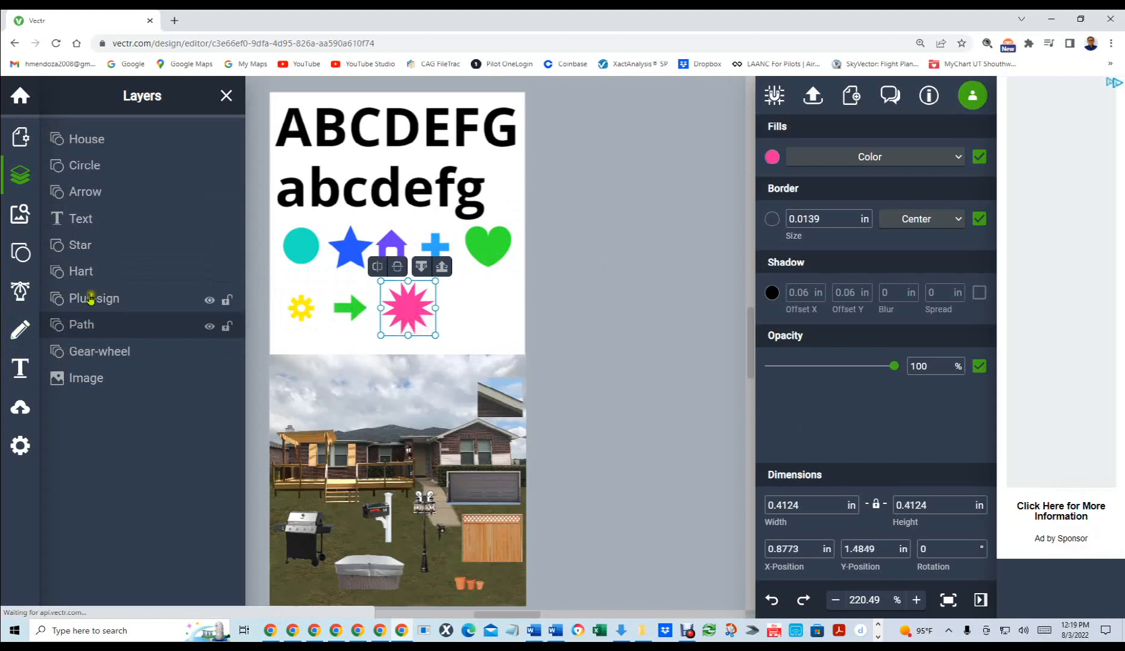
double_click(113, 325)
click(117, 318)
double_click(98, 325)
drag(102, 324, 44, 313)
text(Starbust)
key(Return)
click(471, 323)
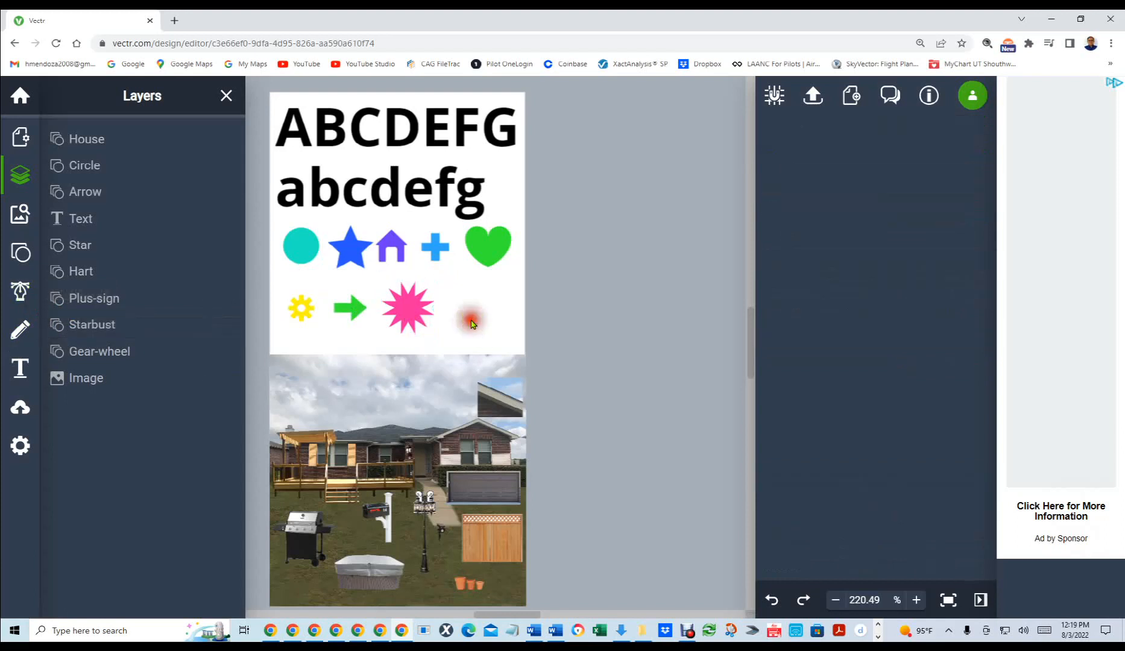
Rename the Text layer holding the alphabet letters as ABC.
click(92, 218)
double_click(93, 218)
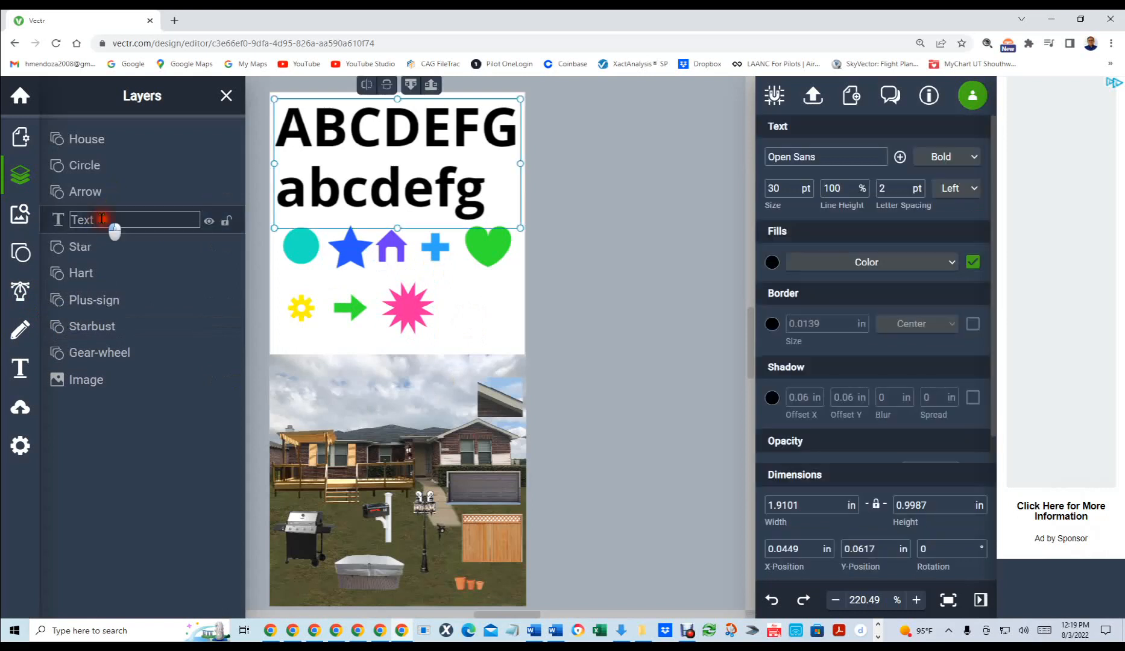
text(ABC)
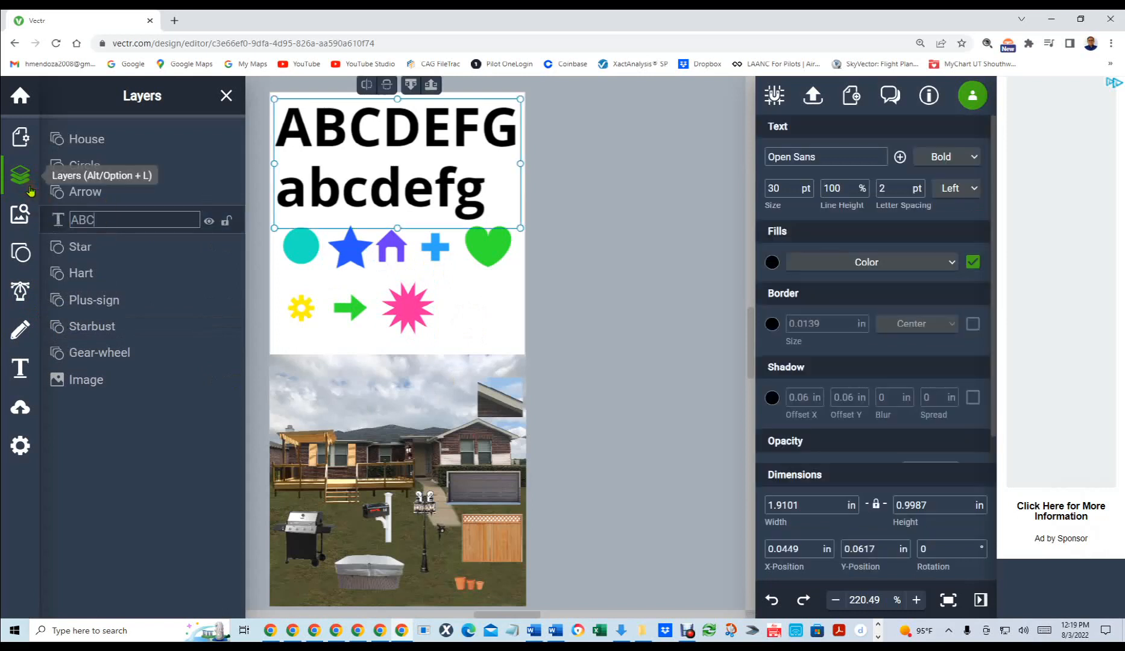
click(482, 295)
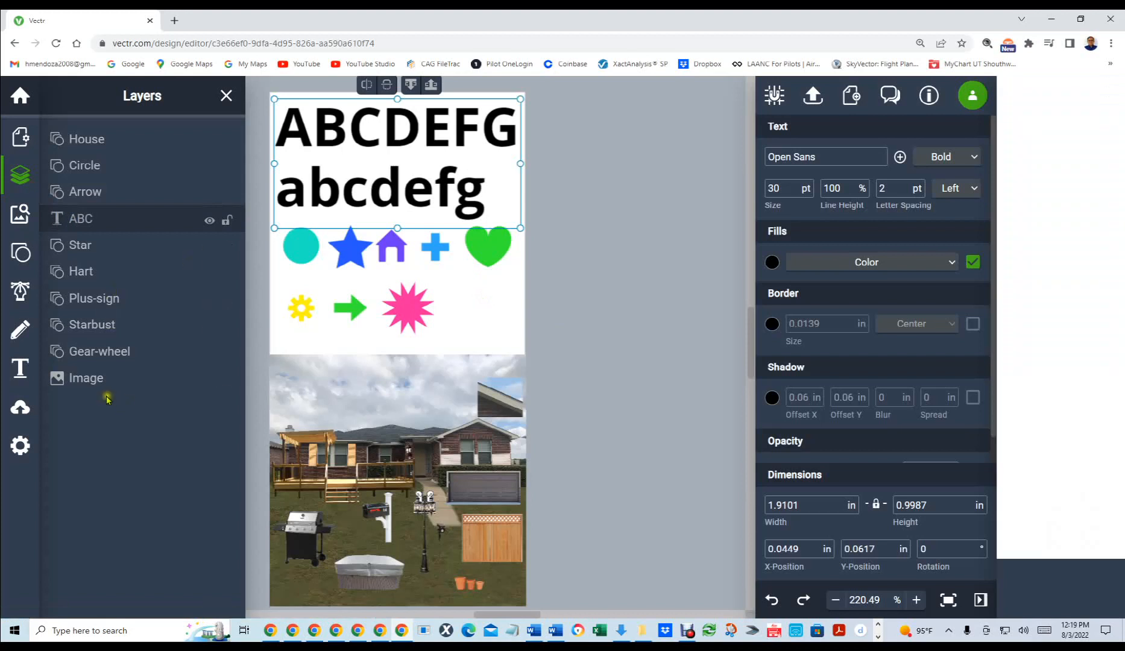
Rename the layer of the house photo as Exterior of house and clear the selection.
click(416, 482)
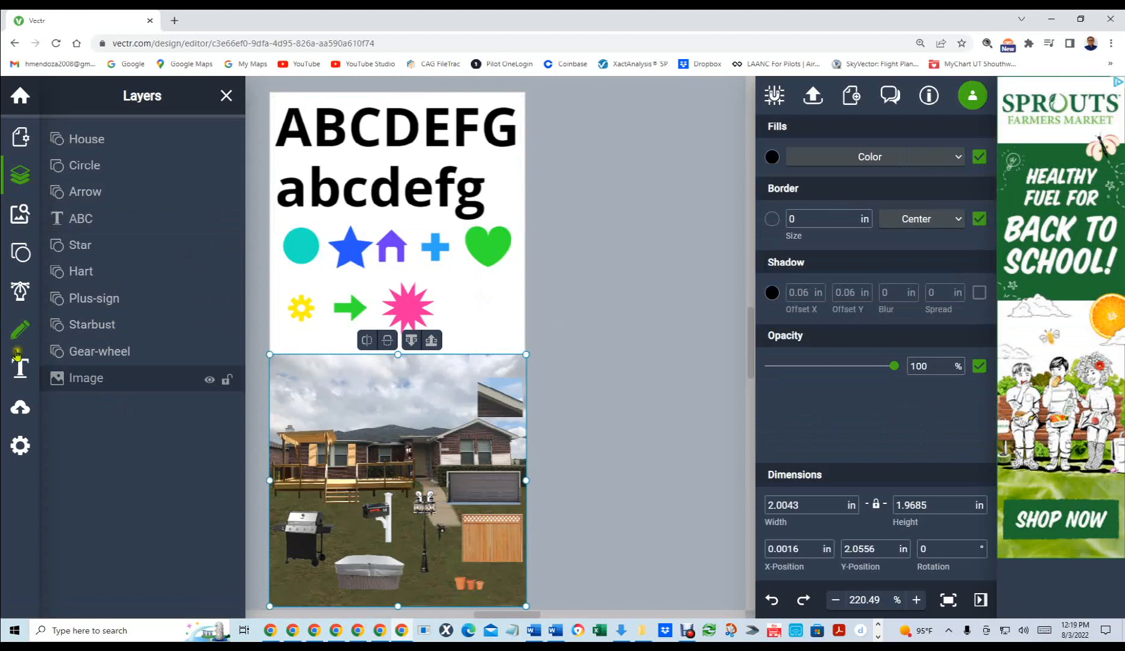
double_click(95, 379)
drag(112, 380, 68, 385)
text(Exterior of house)
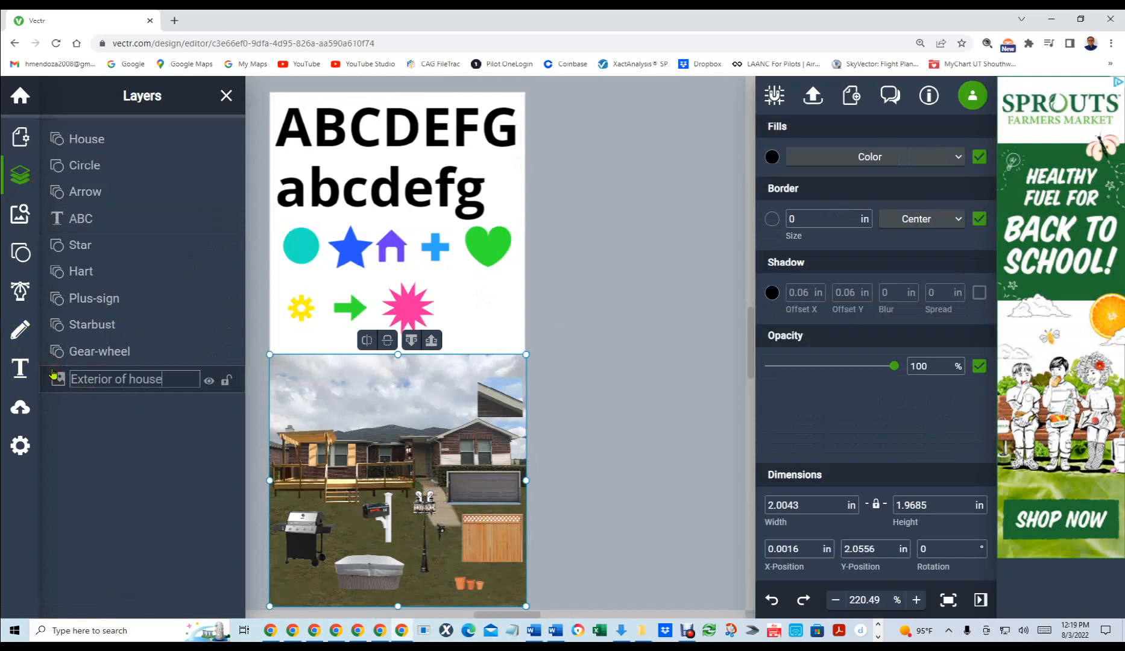
key(Return)
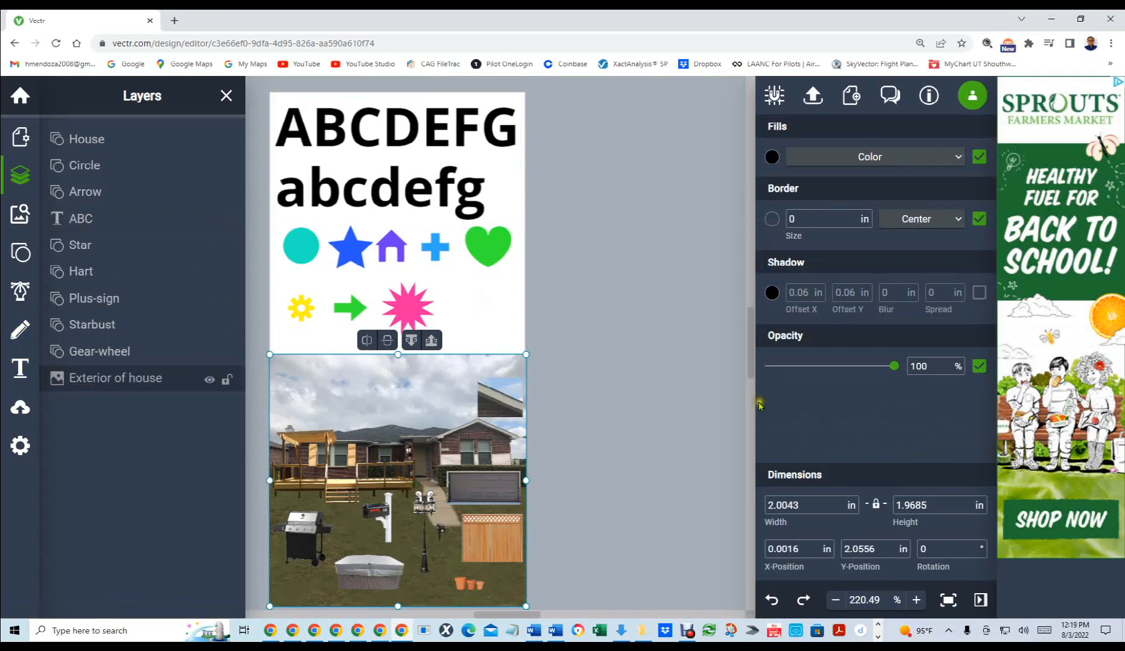
click(634, 352)
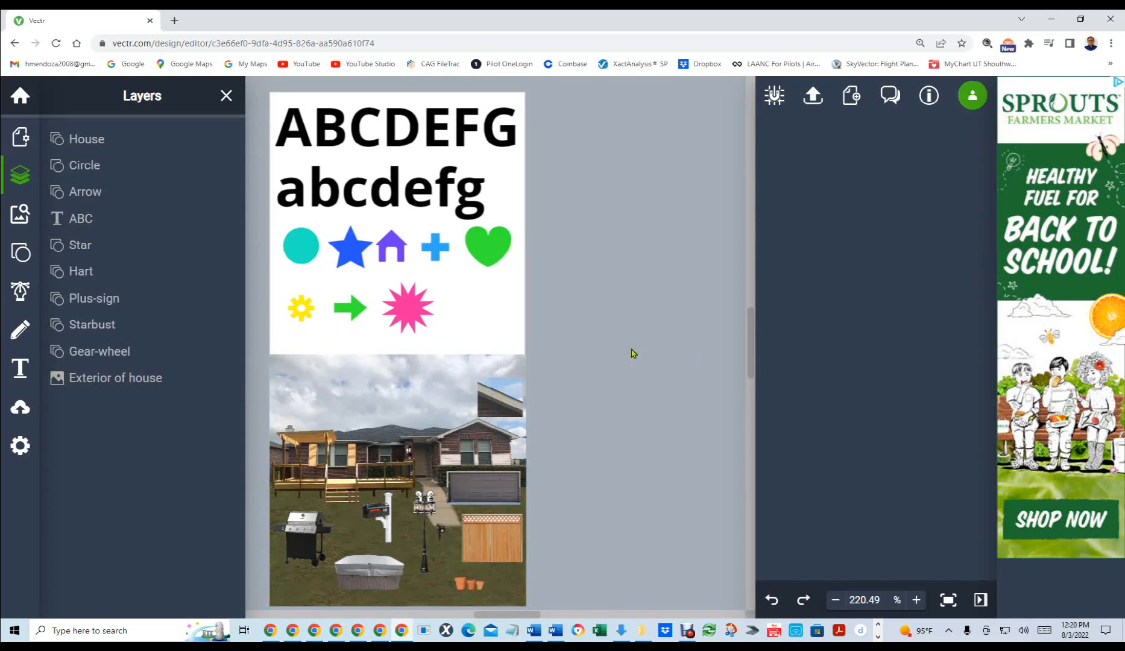
Enlarge the pink starburst to about 0.65 in wide and high, and shift it slightly upward on the page.
click(411, 308)
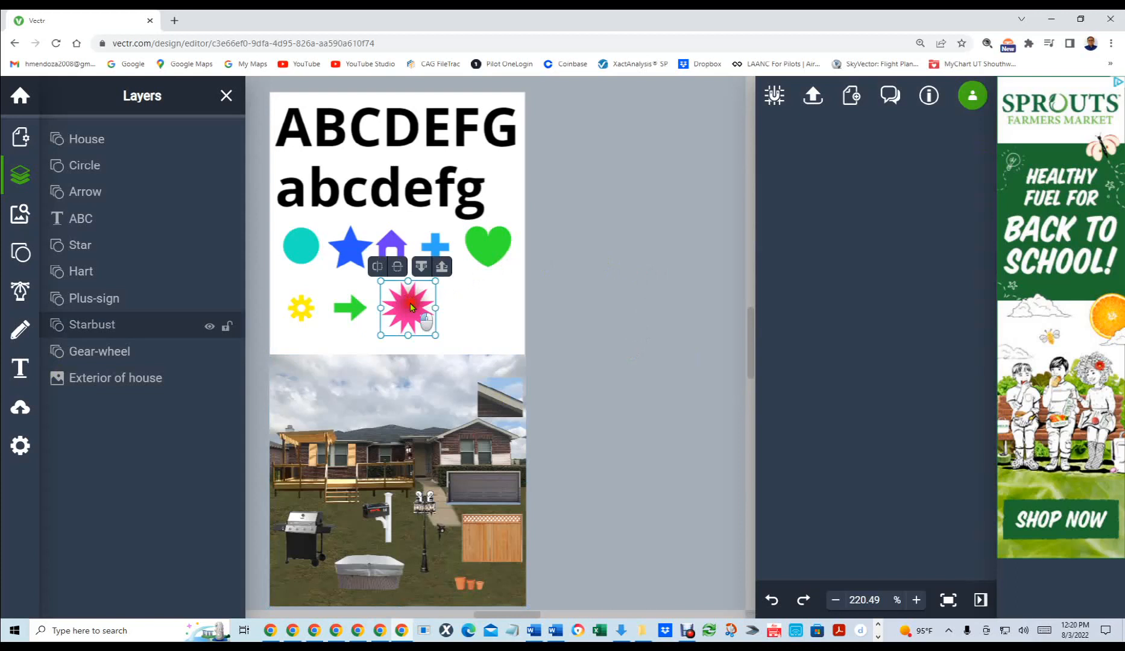
drag(436, 336, 465, 366)
drag(417, 320, 418, 296)
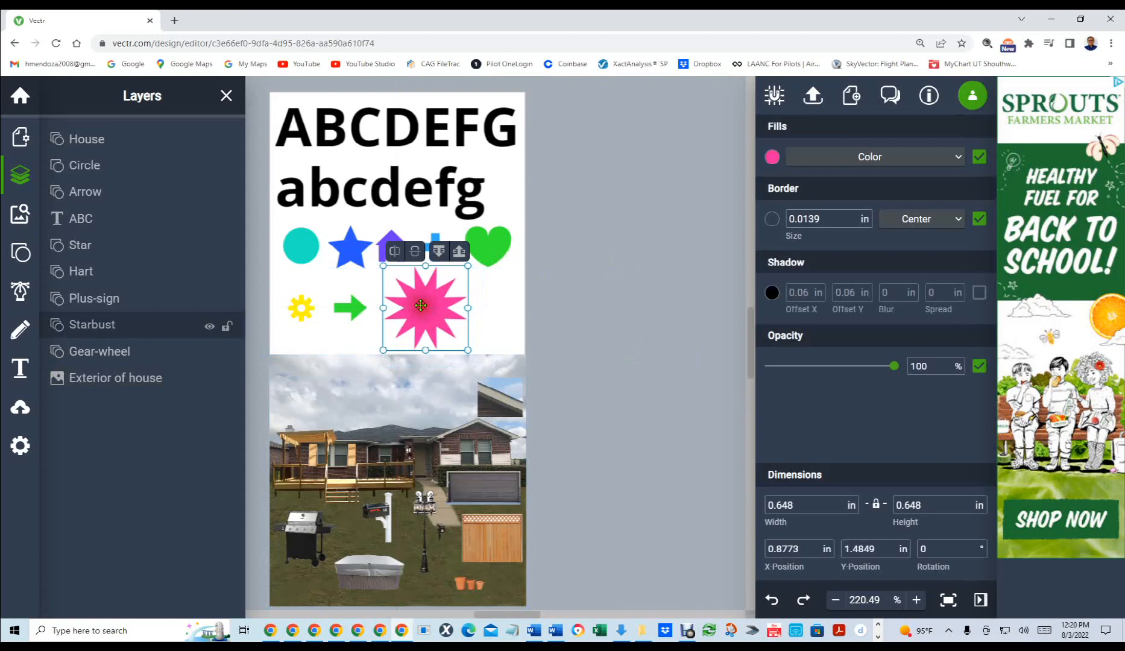
click(591, 305)
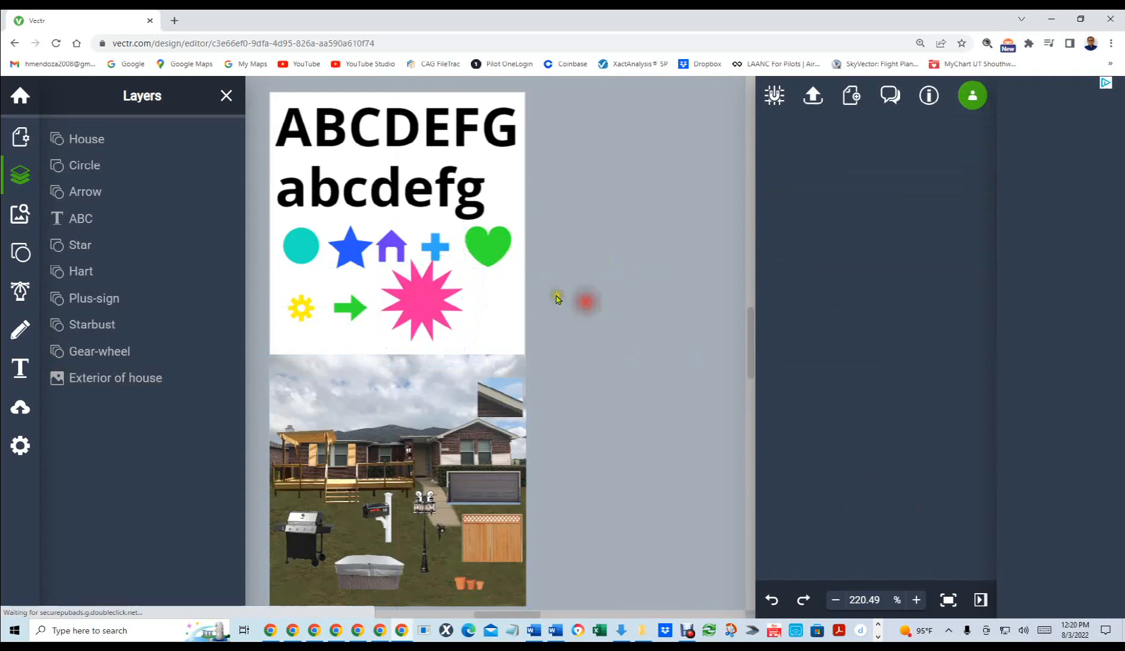
Move the pink starburst up to about X 0.83 in, Y 1.15 in so it overlaps the house and plus shapes.
click(396, 244)
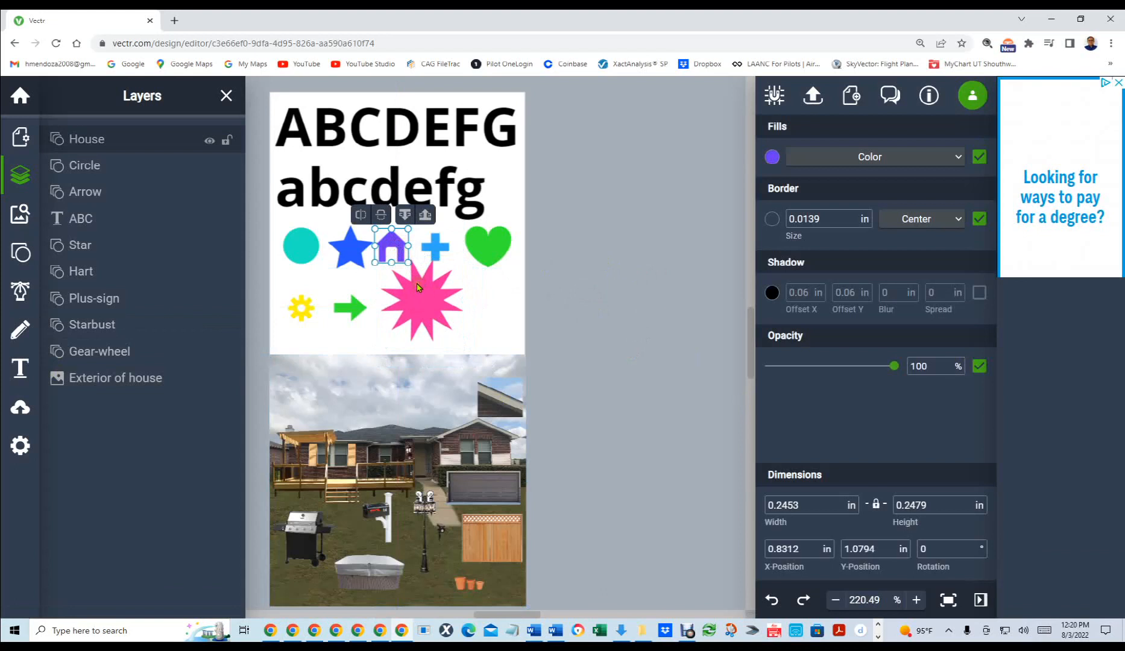
click(416, 274)
drag(416, 273, 412, 266)
click(609, 349)
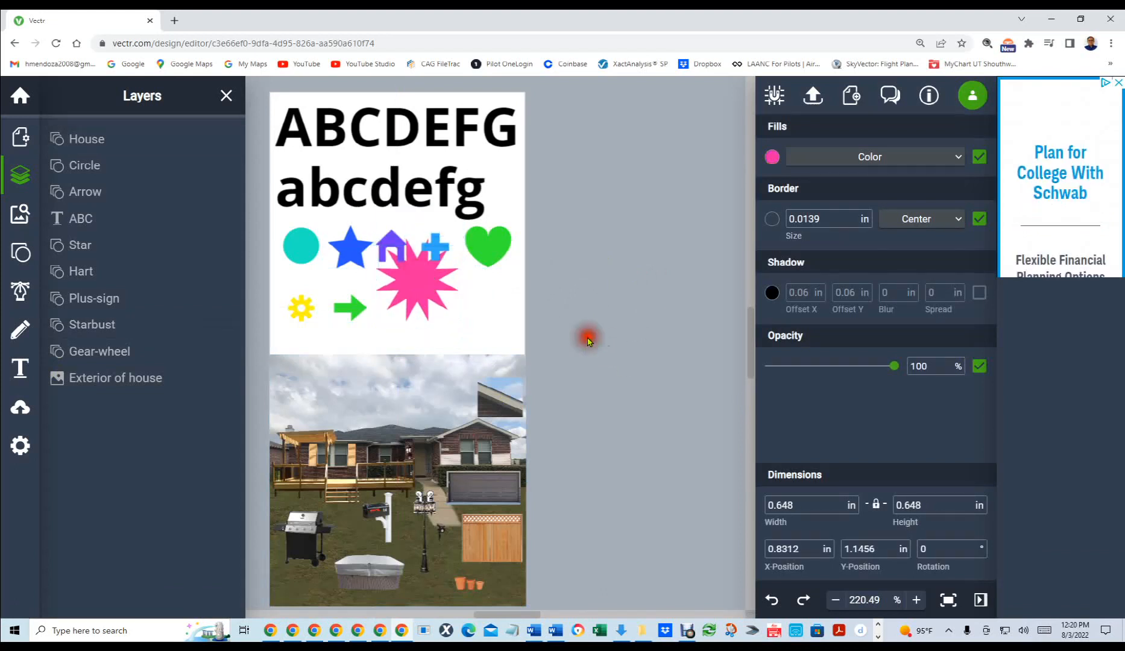
Select the purple house and the pink starburst in turn to examine how the two shapes overlap.
click(395, 243)
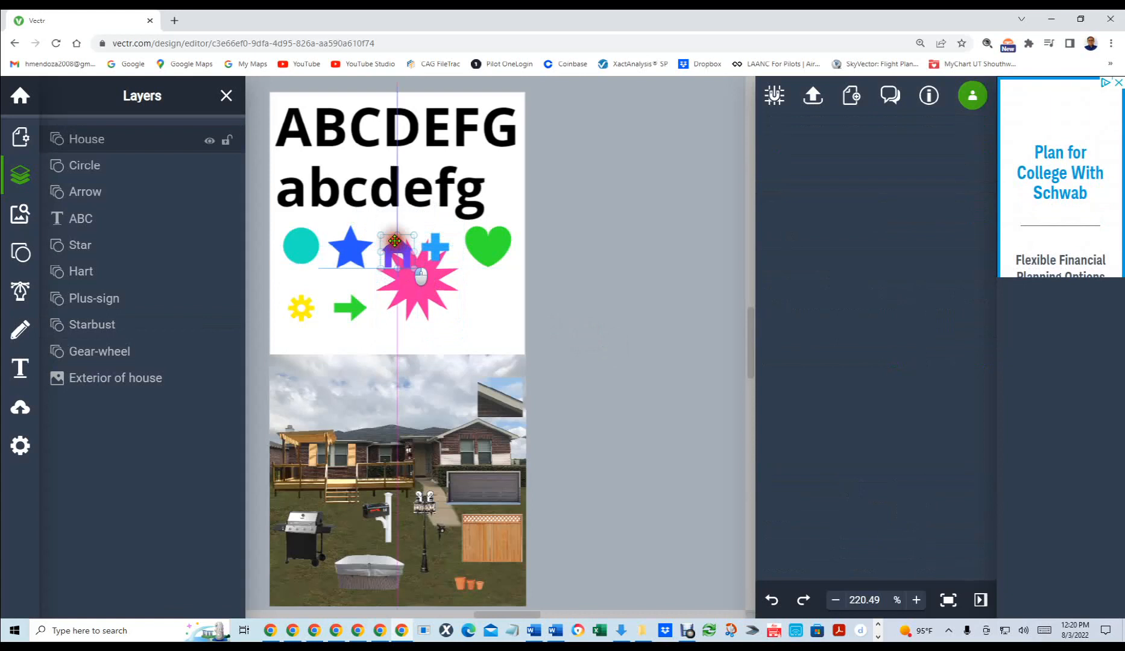
drag(395, 244, 395, 241)
click(420, 281)
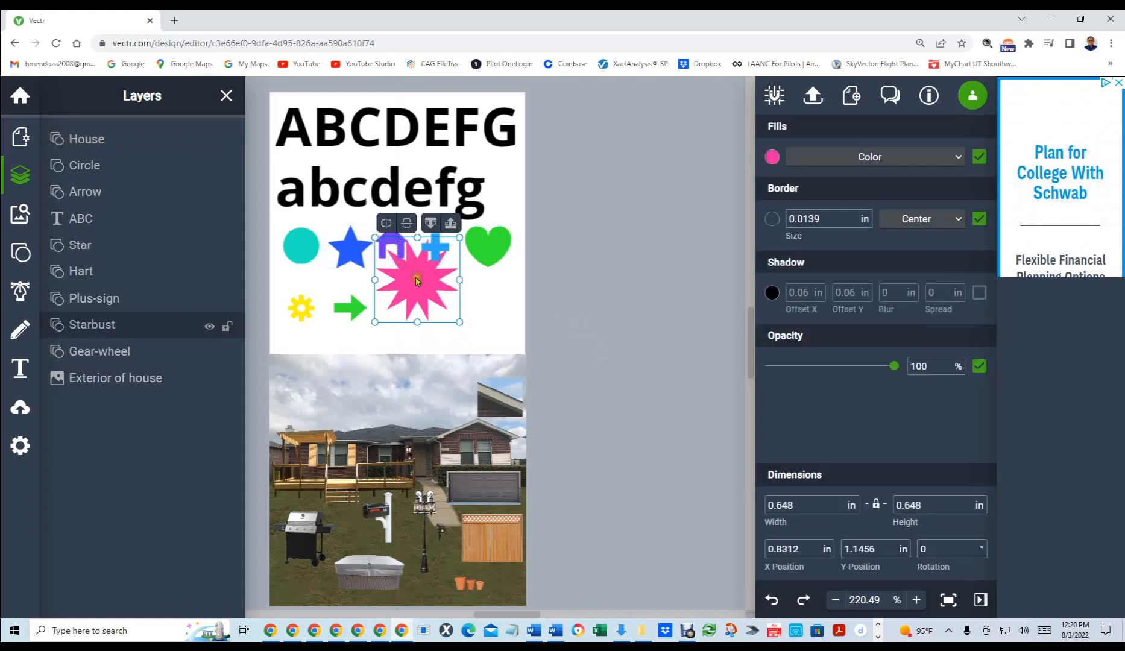
click(584, 318)
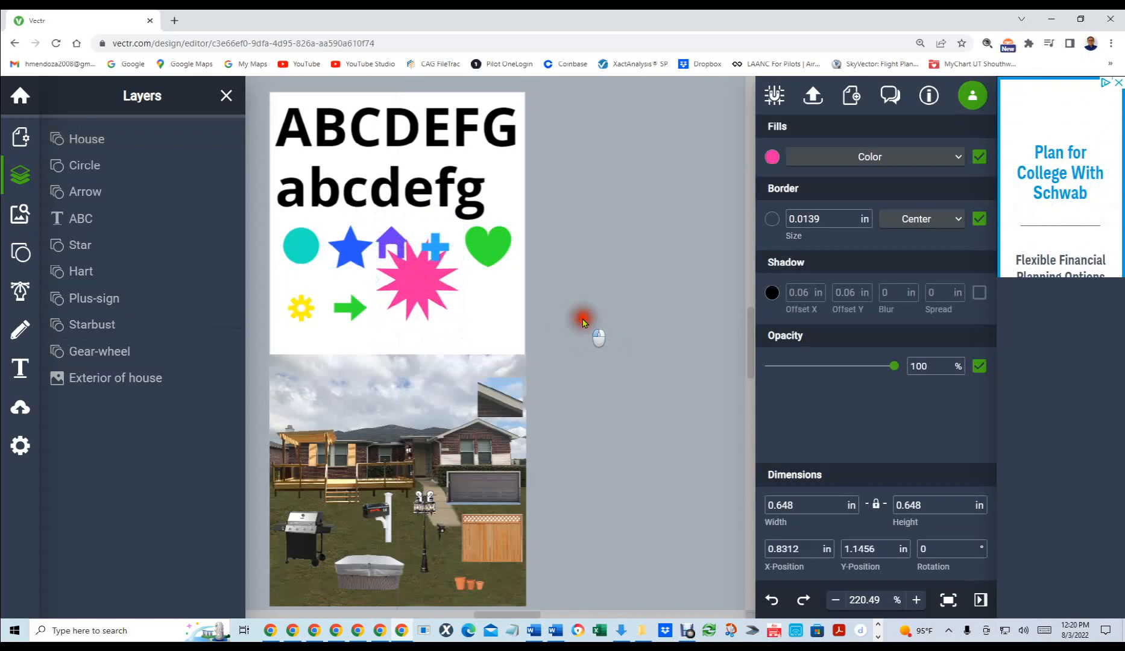
click(411, 267)
right_click(411, 267)
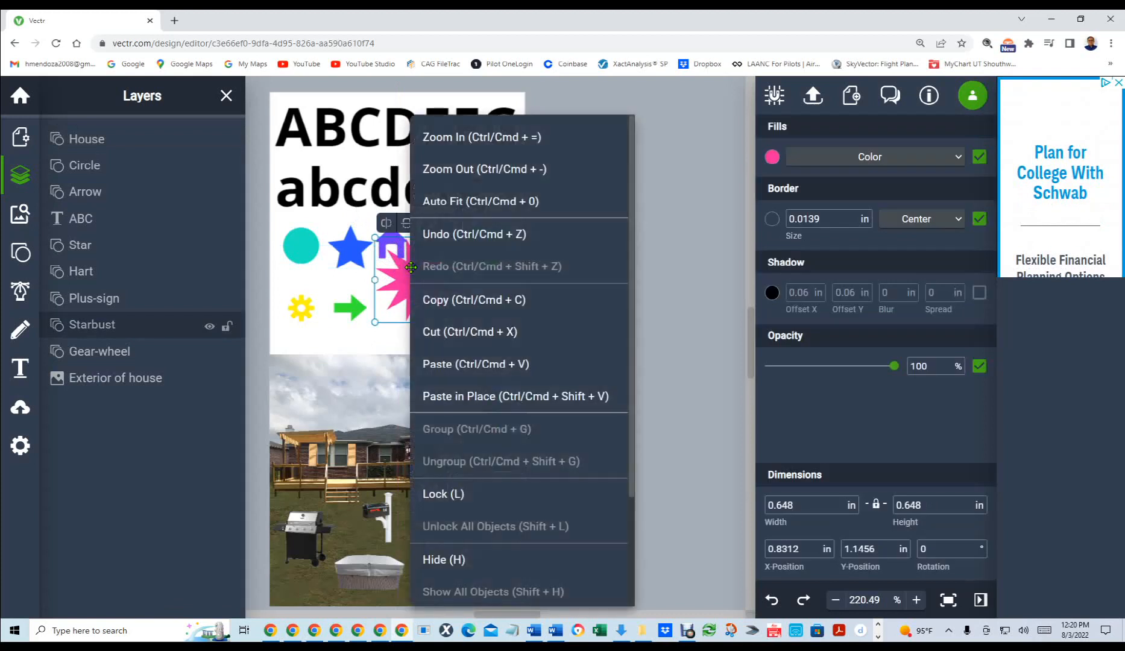
click(671, 272)
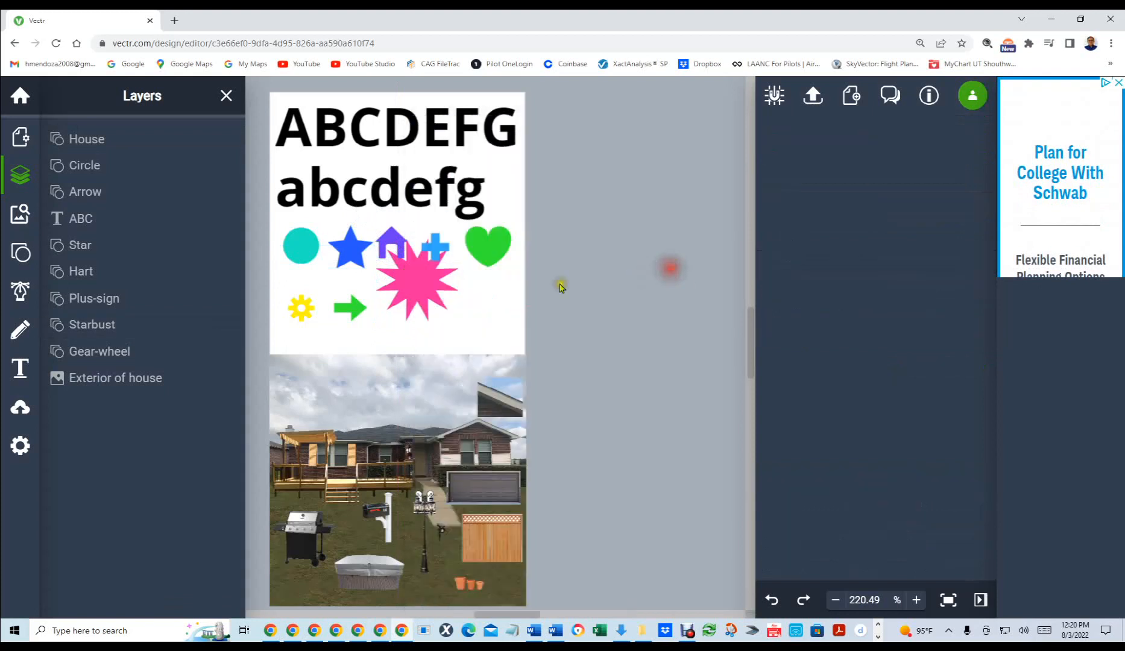
Move the Starbust layer above House to the top of the layer order.
click(420, 285)
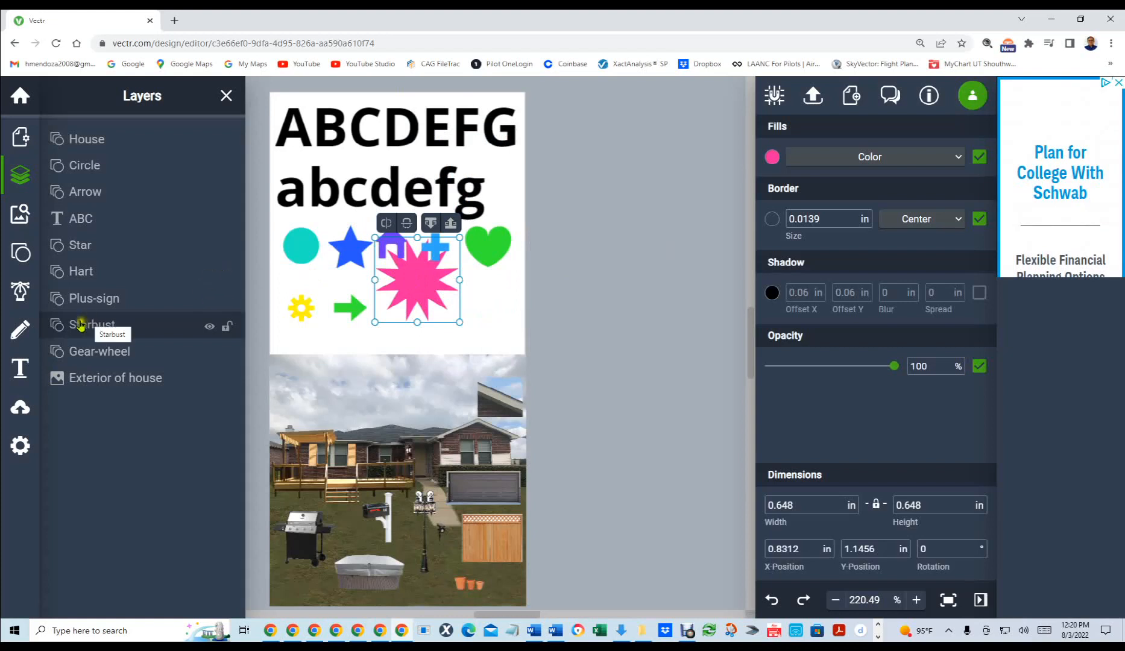
drag(83, 326, 86, 134)
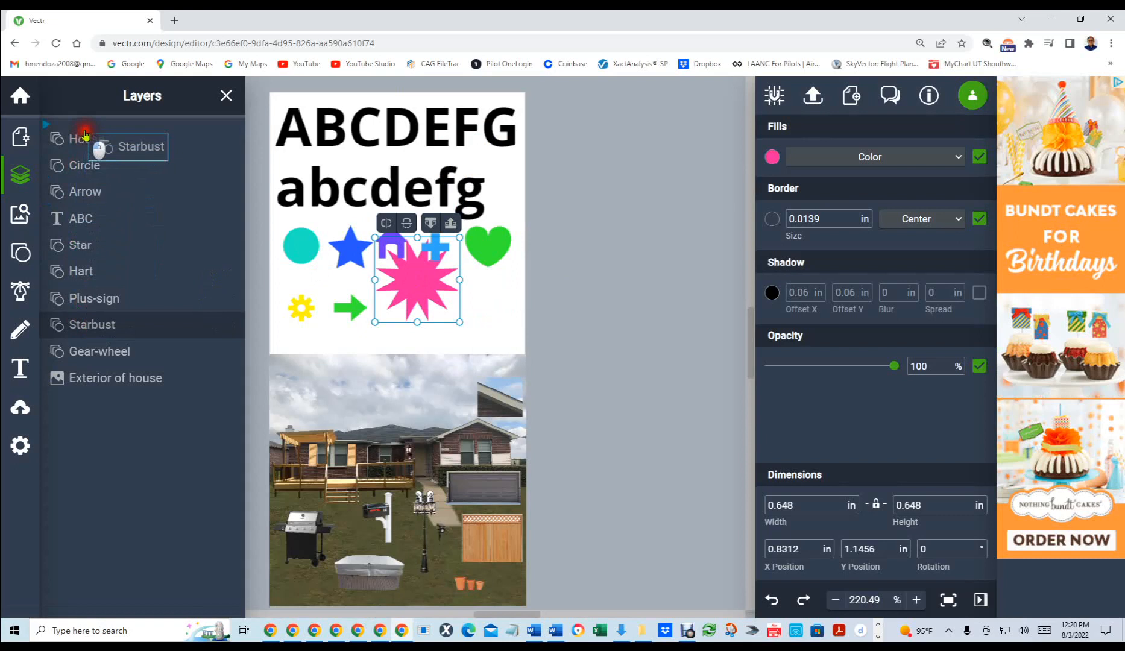
drag(86, 134, 87, 133)
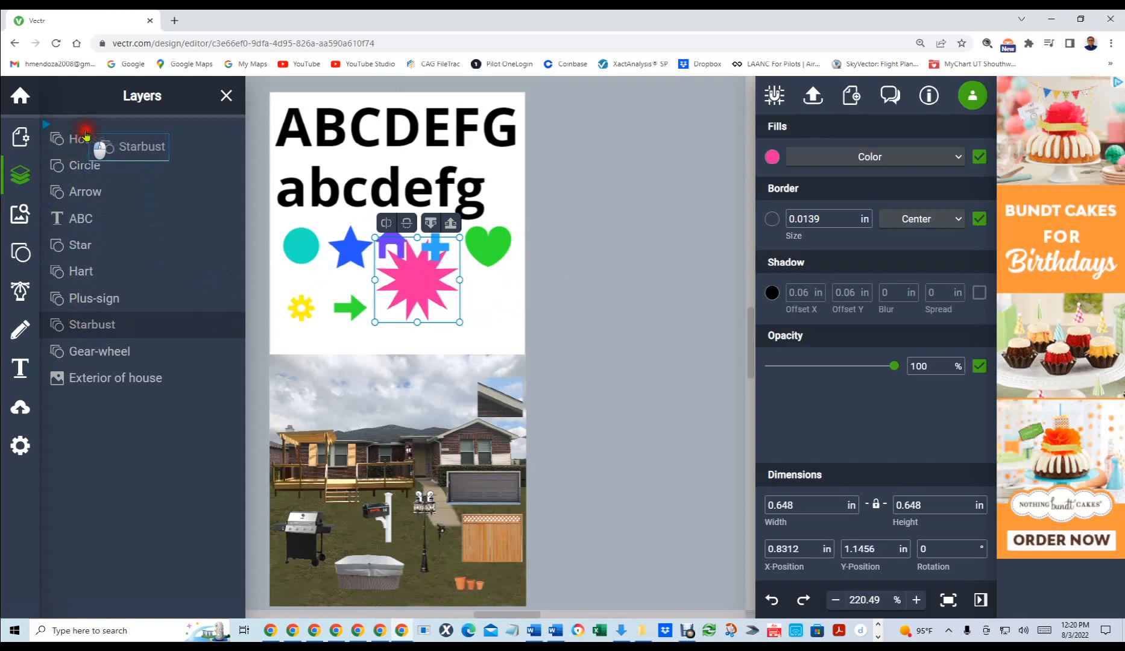
drag(86, 134, 94, 134)
Move the pink starburst to about X 0.82 in, Y 1.05 in over the house and plus shapes, and clear the selection.
drag(417, 282, 416, 265)
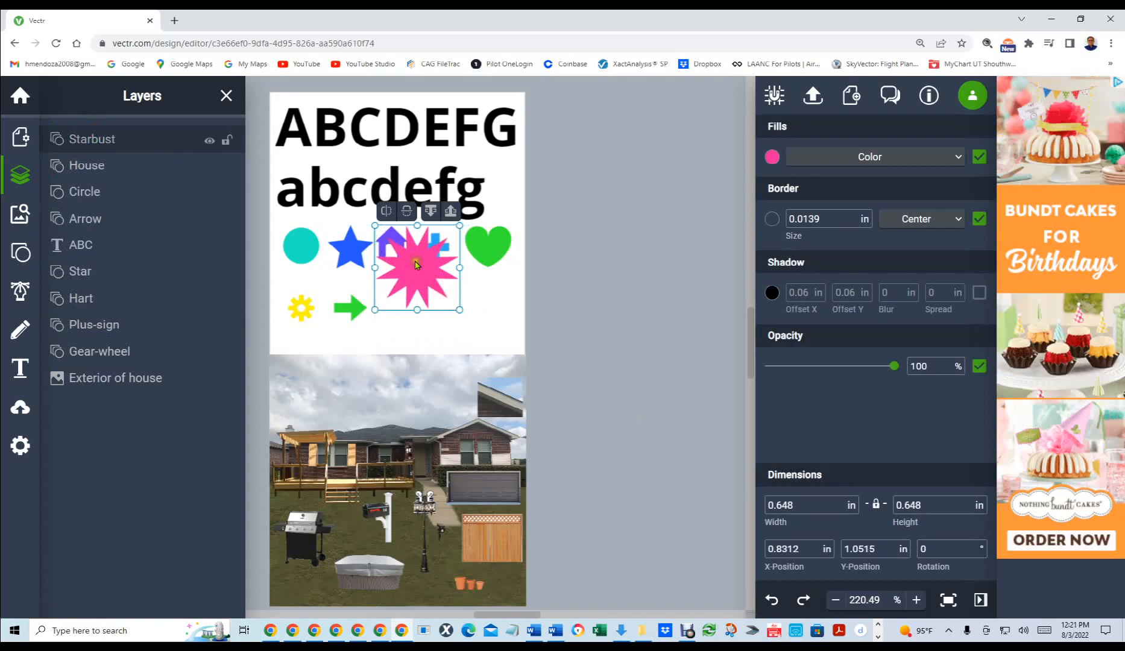
drag(415, 264, 411, 258)
click(698, 359)
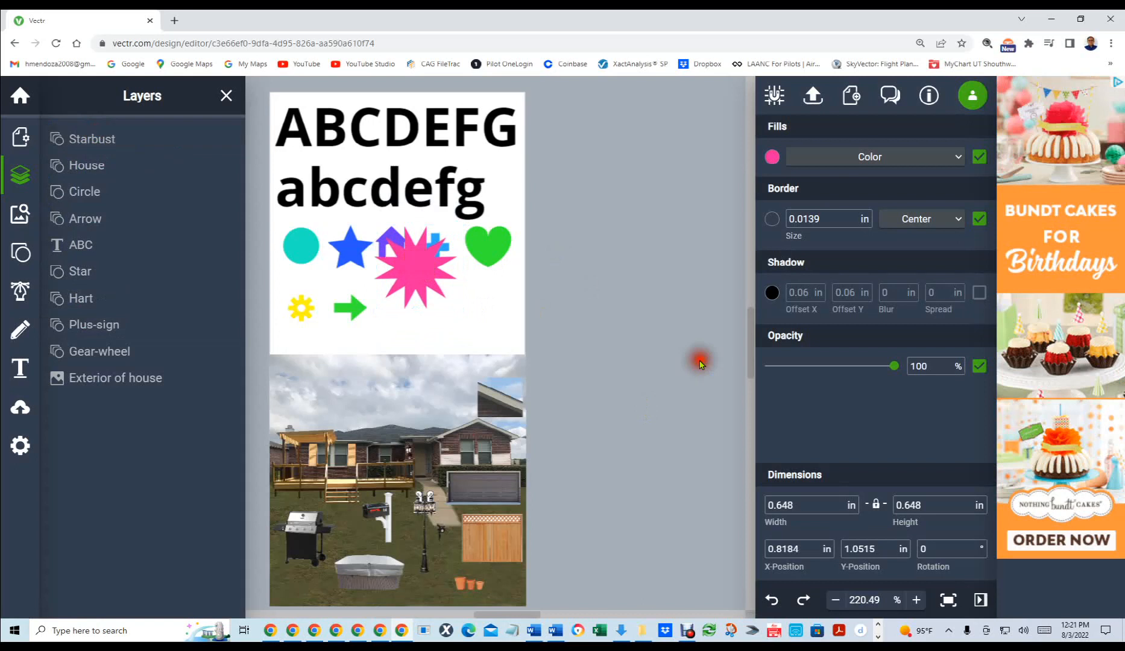
Select the blue plus sign, the purple house and the pink starburst in turn to examine how the starburst overlaps them.
click(432, 241)
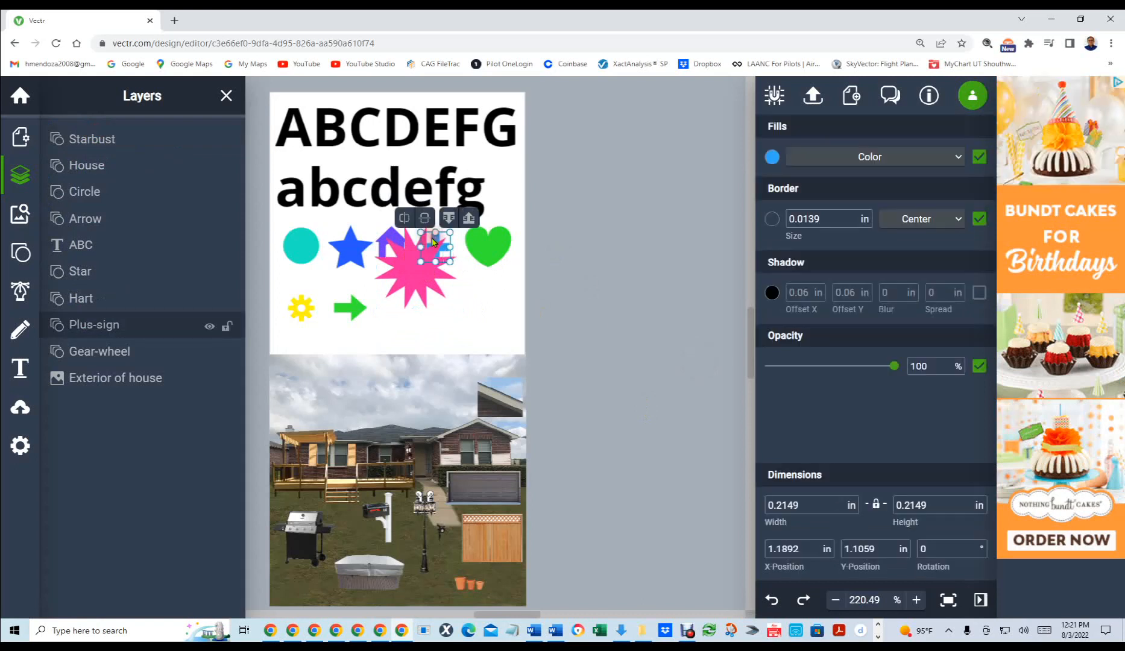
click(391, 233)
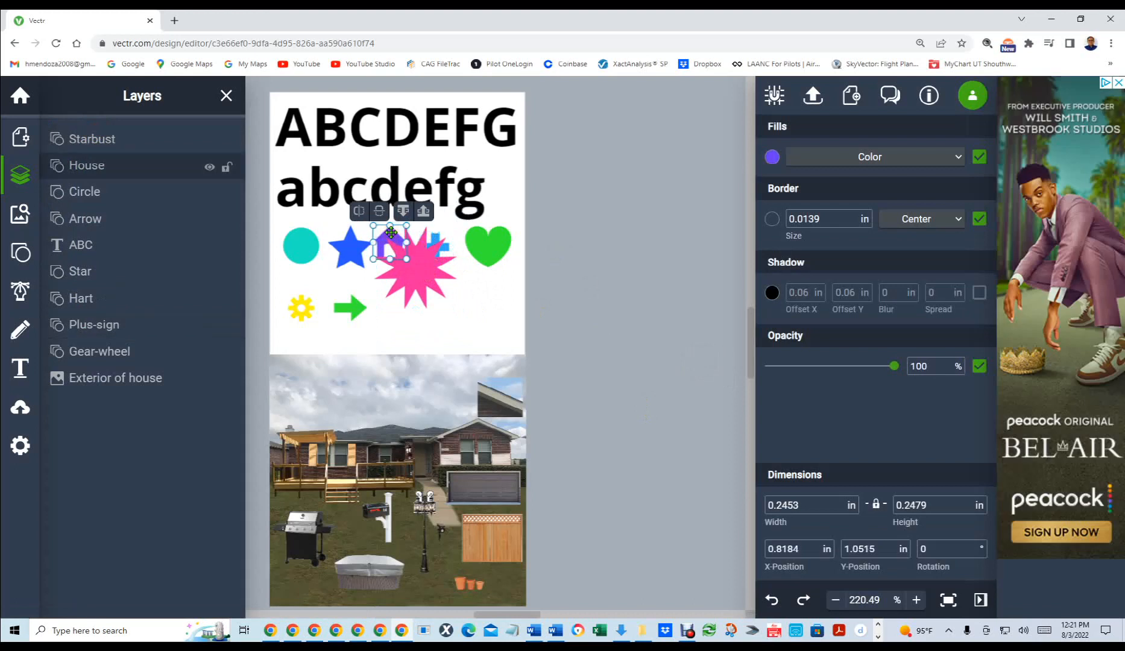
click(565, 313)
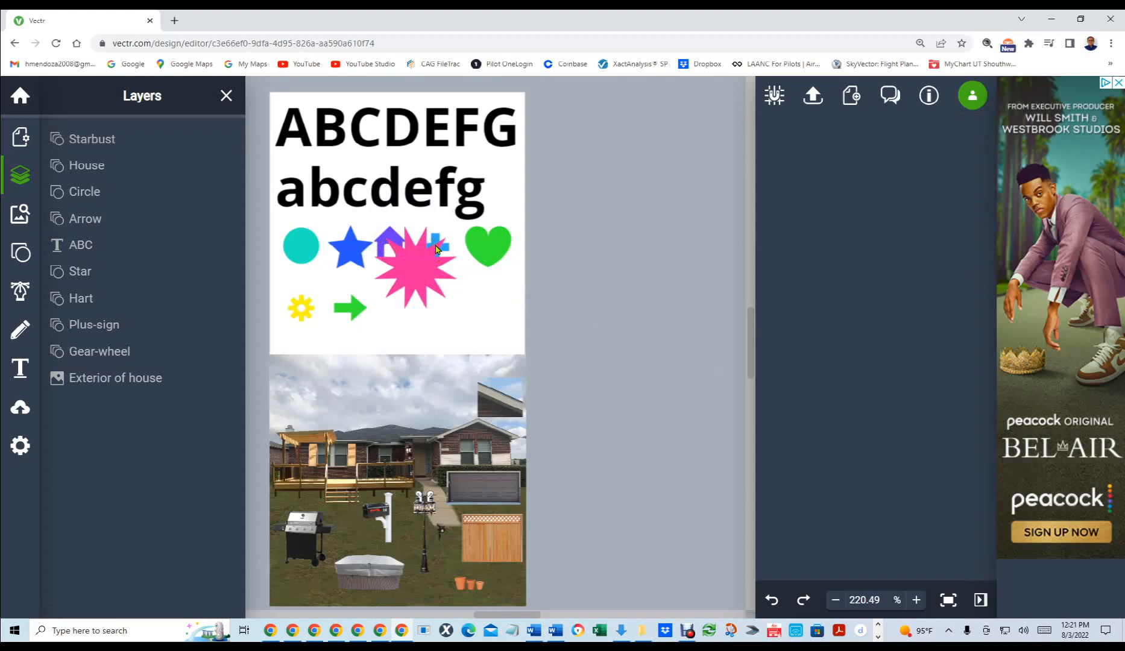
click(435, 248)
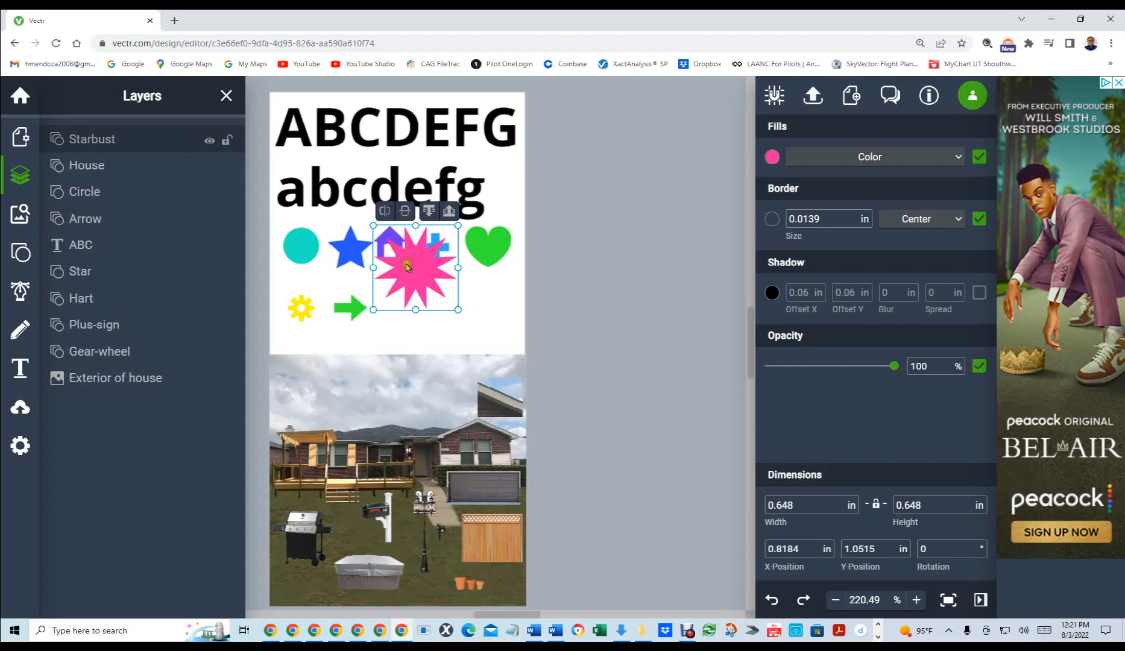
key(Escape)
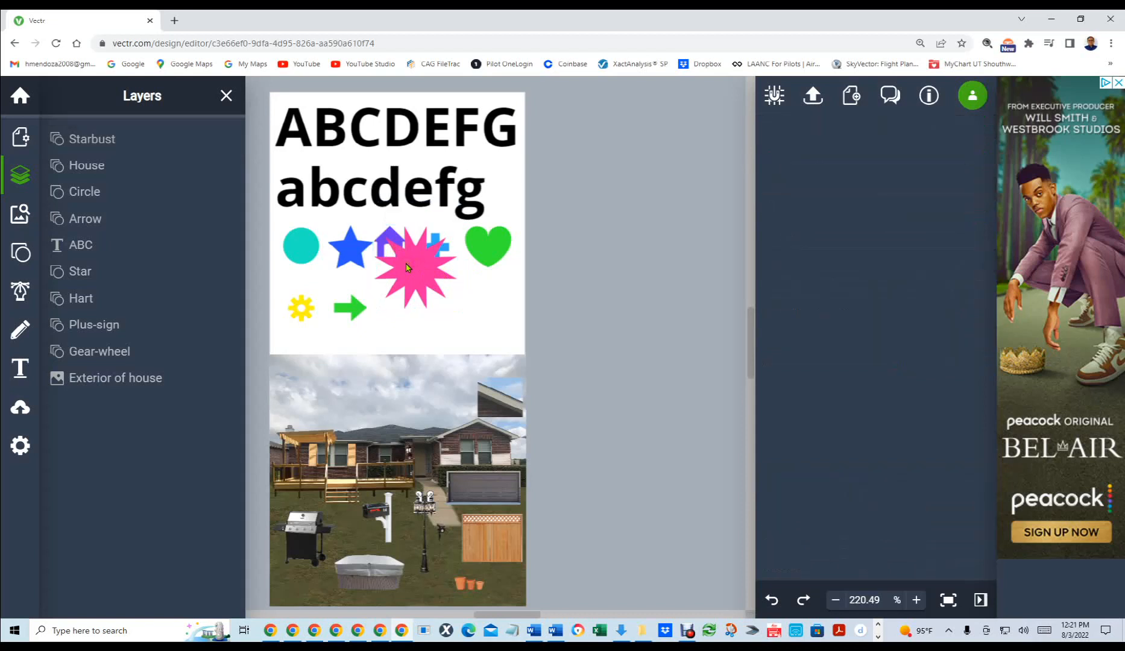
click(396, 244)
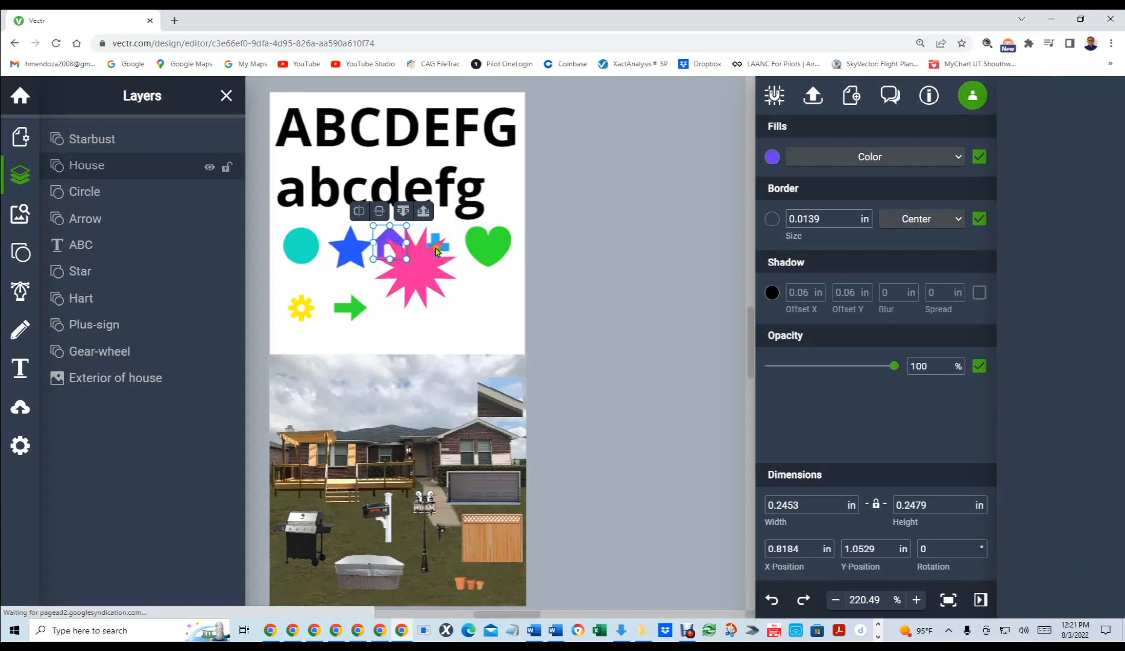
scroll(575, 244, up, 2)
scroll(576, 245, up, 3)
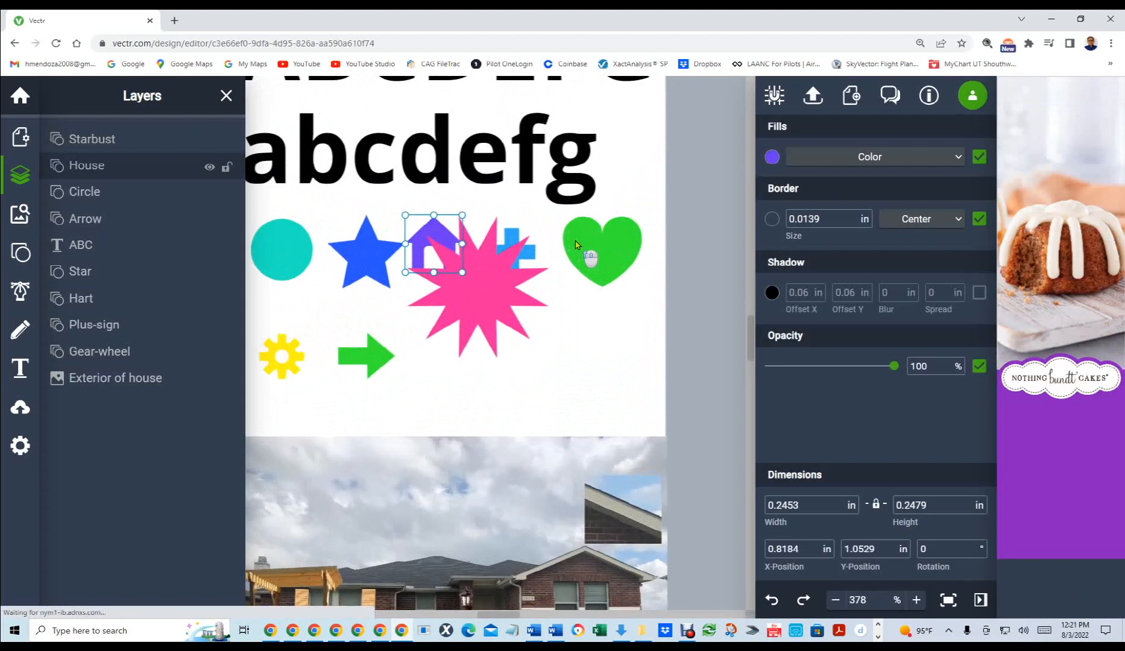
click(500, 258)
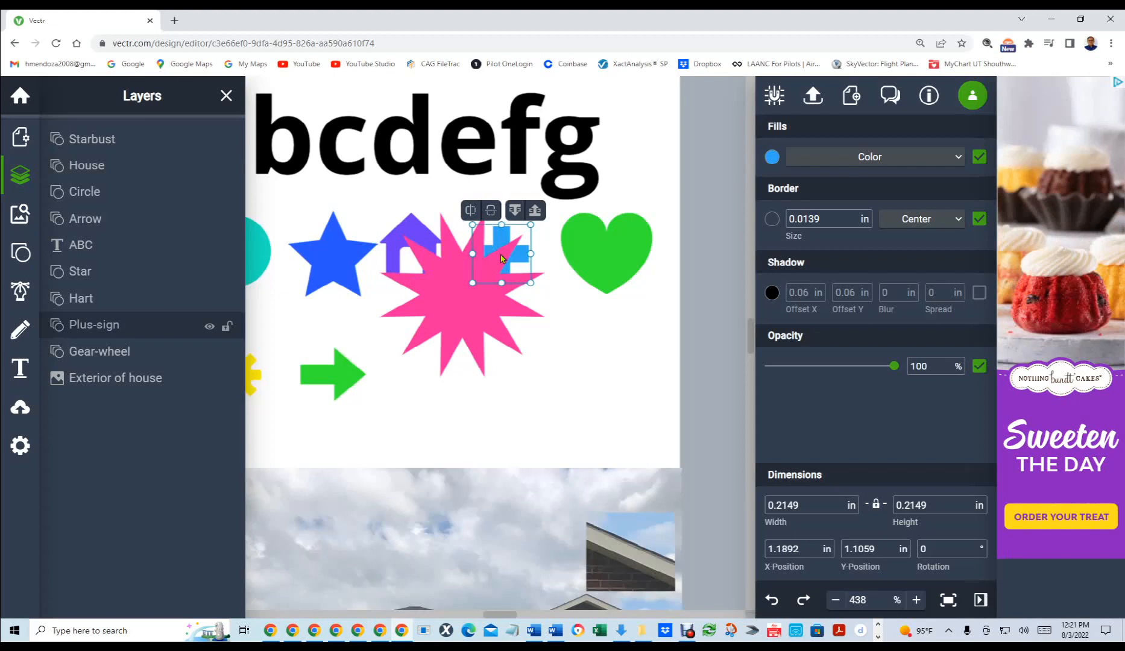
click(421, 252)
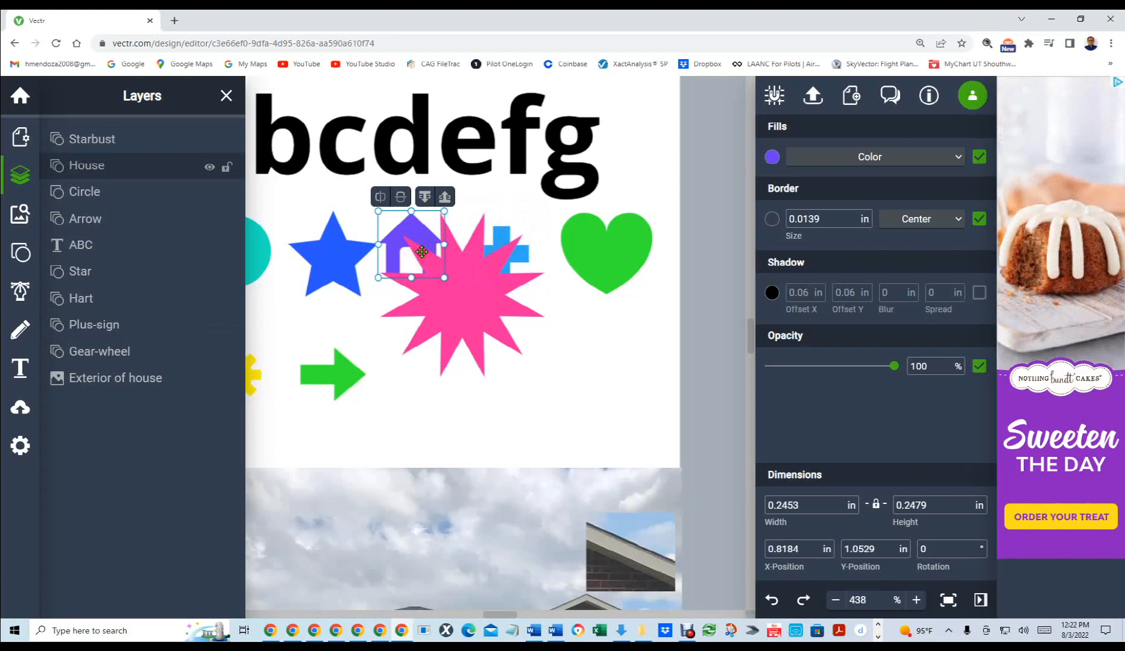
Lock the Starbust layer, test selecting all the shapes together and the starburst alone, and clear the selection.
click(471, 312)
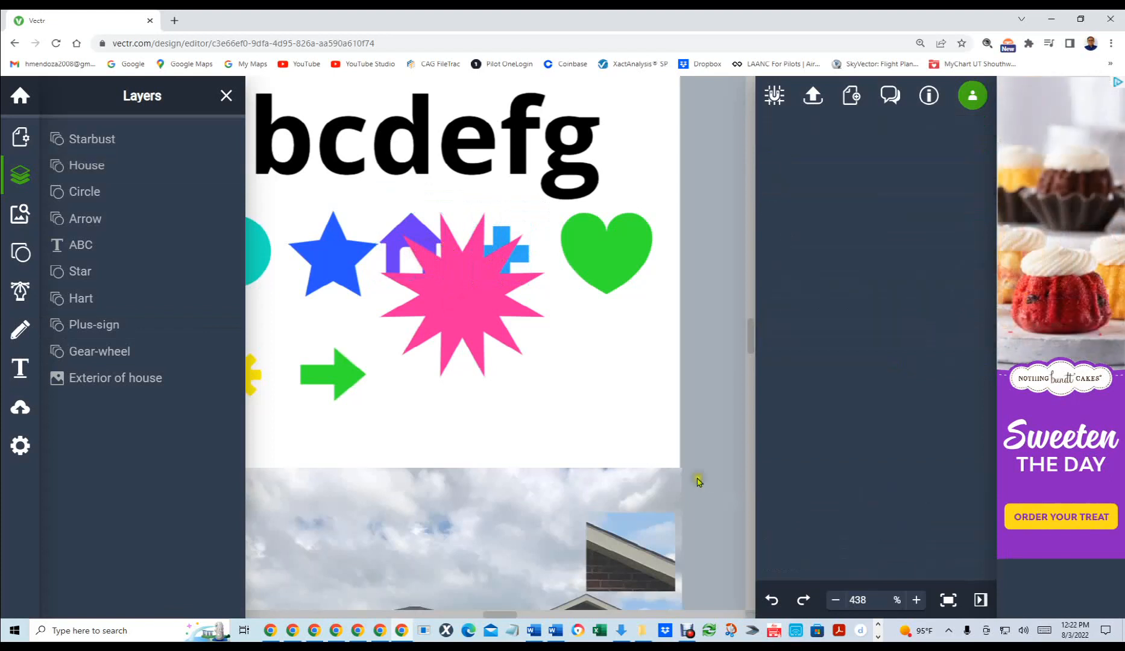
drag(606, 414, 194, 140)
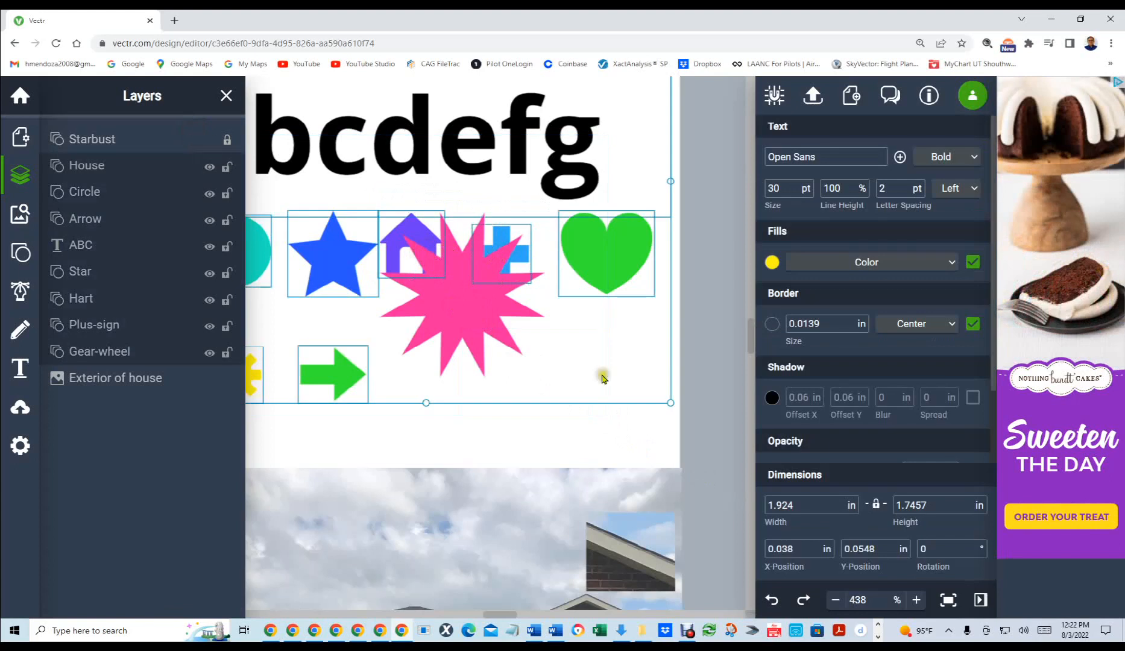
click(471, 318)
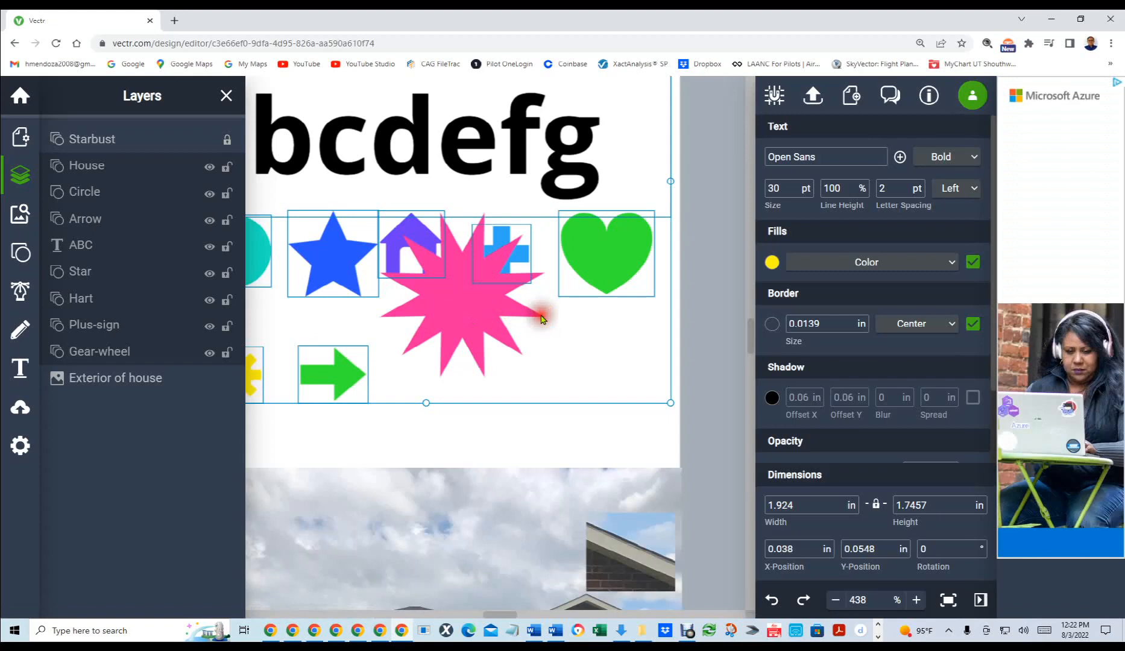
click(627, 431)
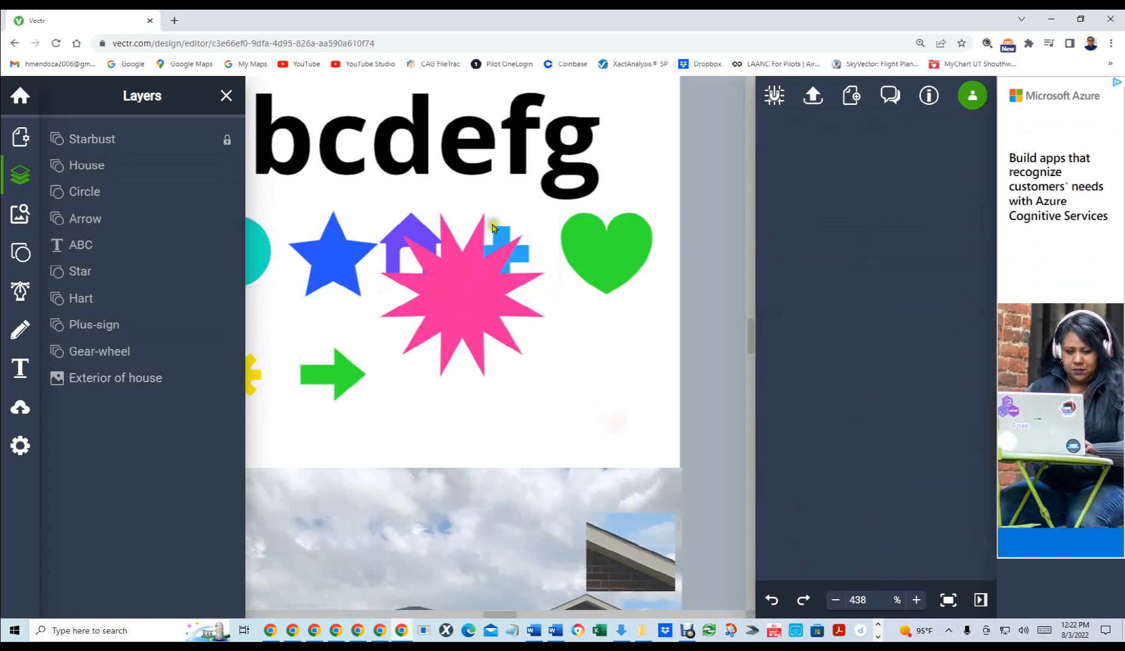
Move the blue plus sign behind the locked starburst and back out to about X 1.30 in, Y 1.07 in beside the heart.
click(504, 246)
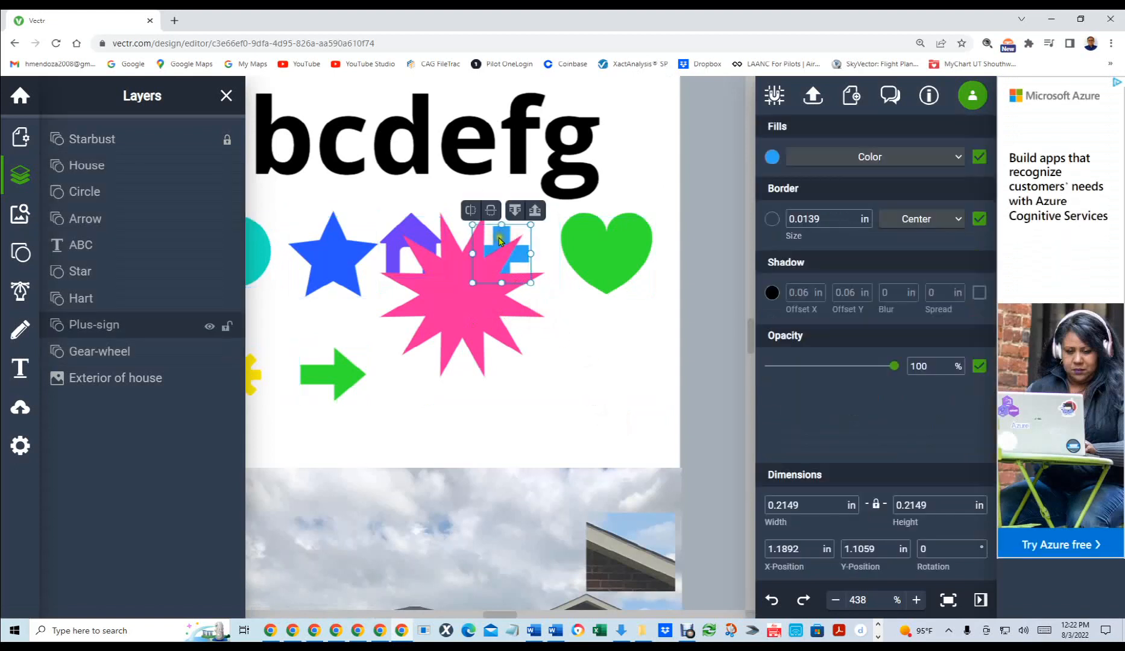
drag(498, 241, 464, 252)
click(595, 374)
click(460, 282)
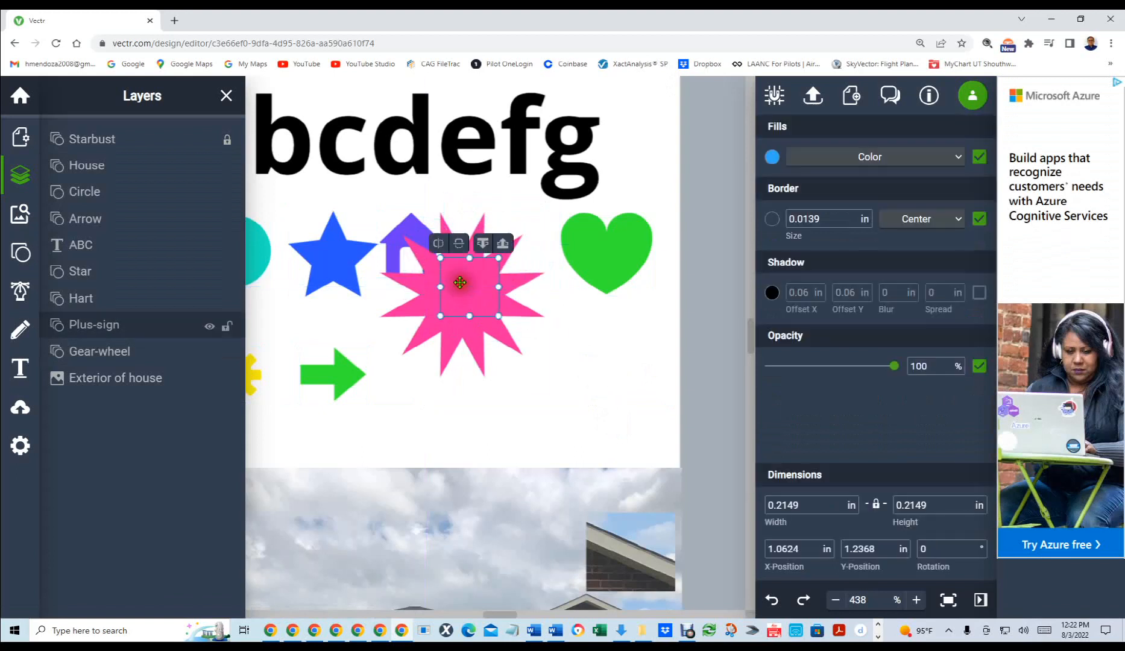
drag(458, 282, 514, 272)
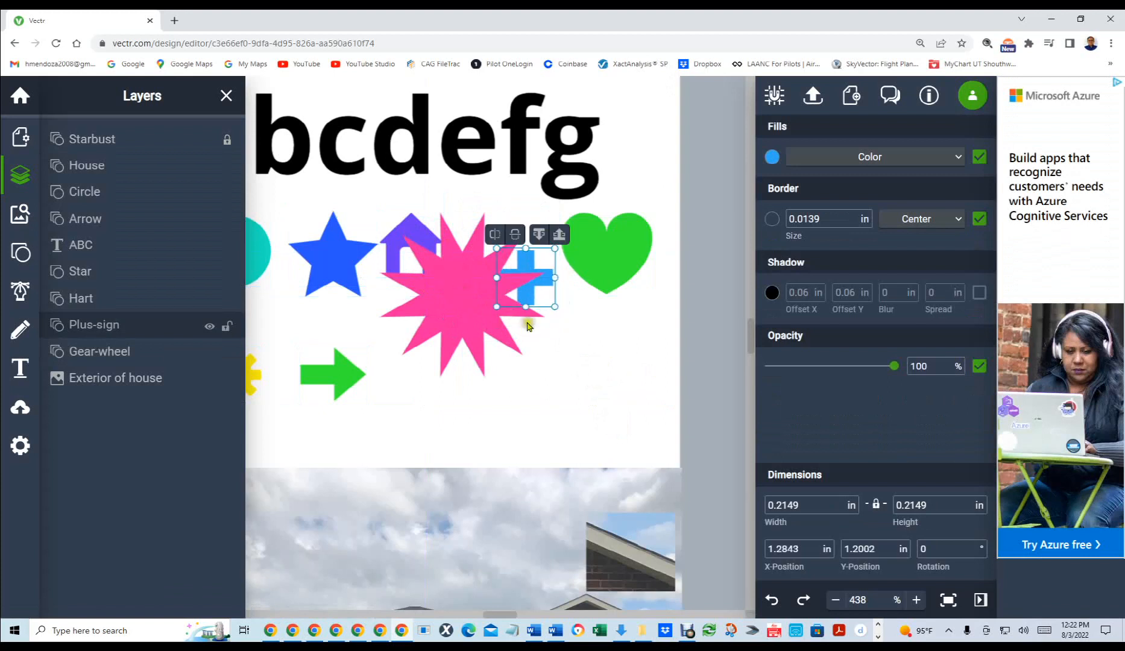
click(453, 281)
drag(526, 264, 529, 230)
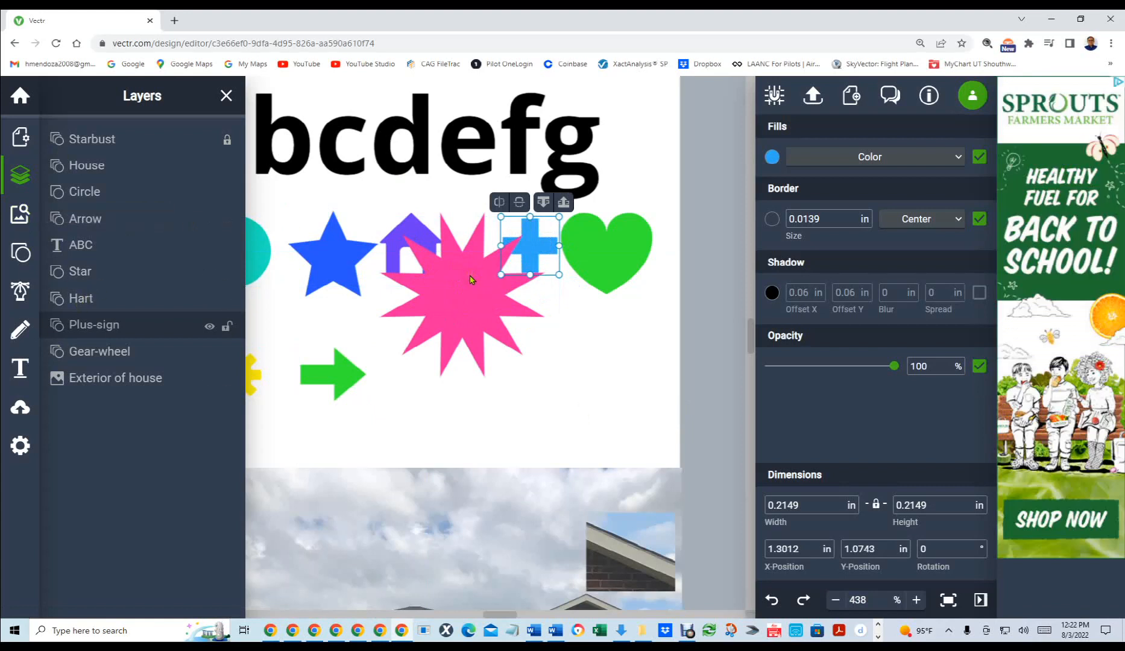
Move the blue star to about X 0.75 in, Y 1.18 in so it overlaps the house and the locked starburst.
click(324, 256)
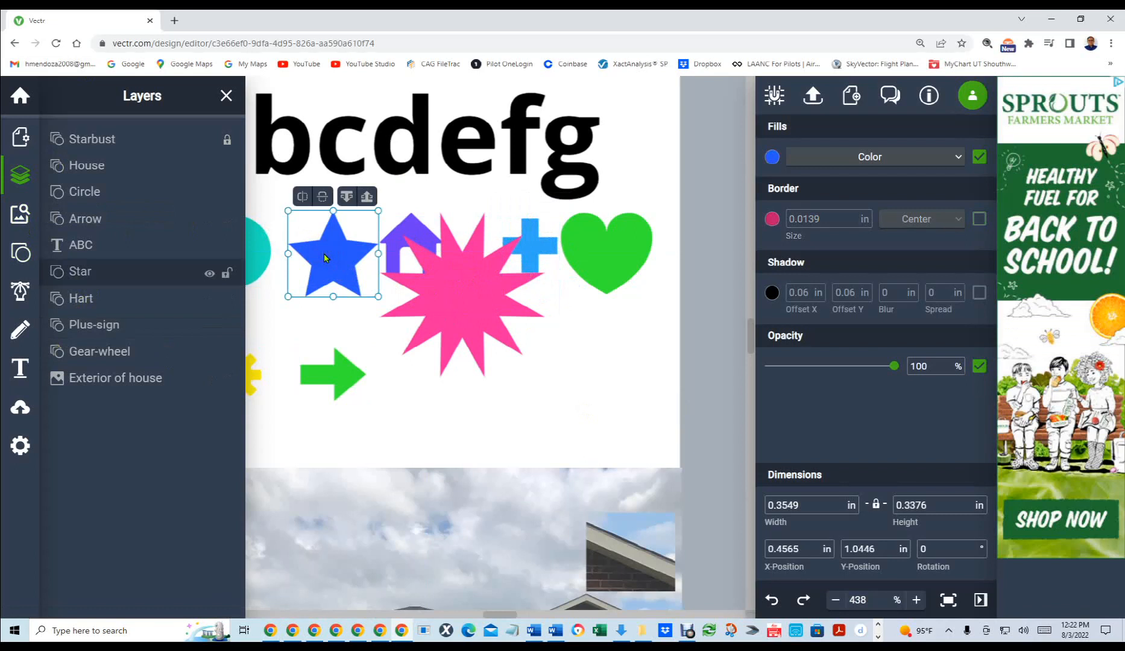
drag(324, 256, 402, 286)
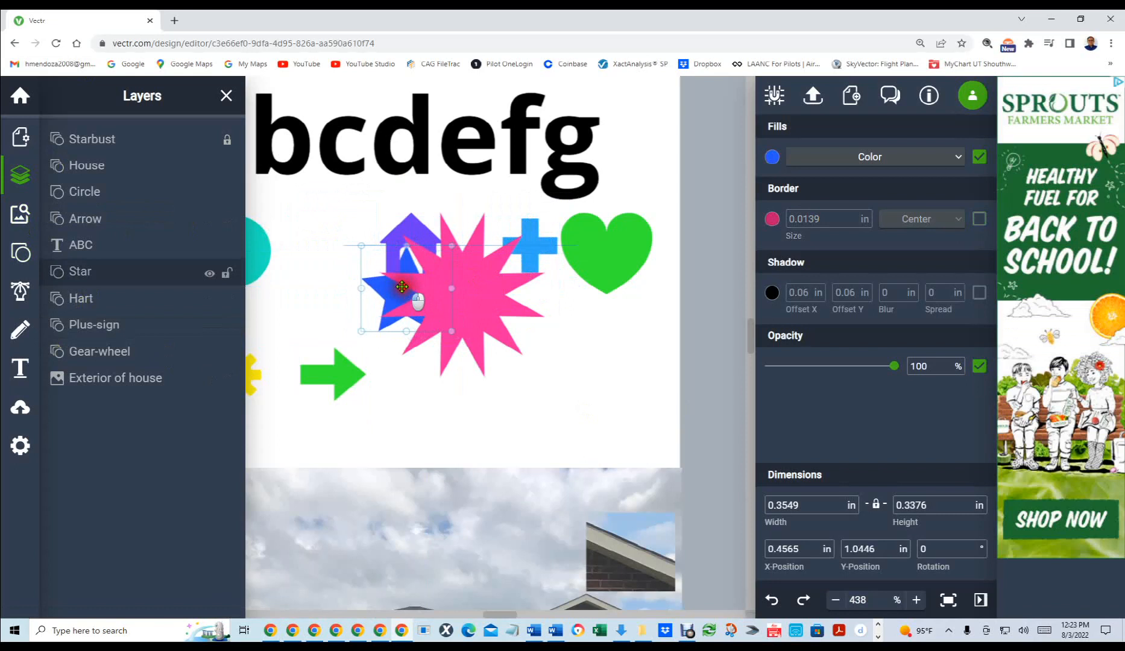
drag(401, 287, 402, 287)
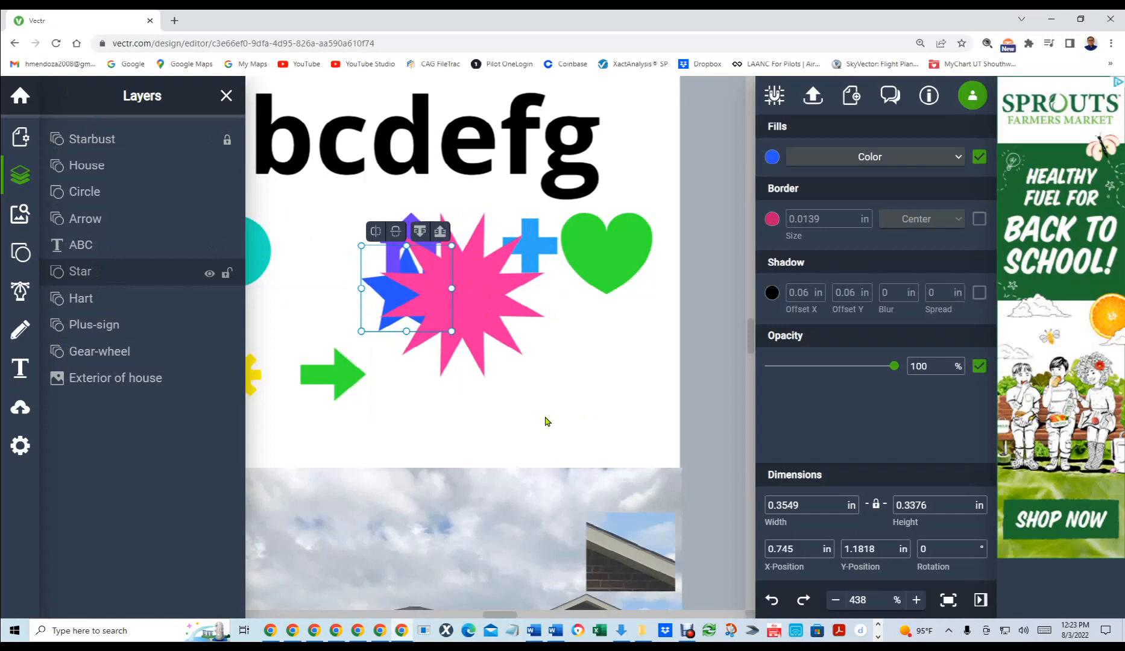
Bring the blue star to the front of the layer order and close the on-screen keyboard.
key(ctrl+shift+bracketright)
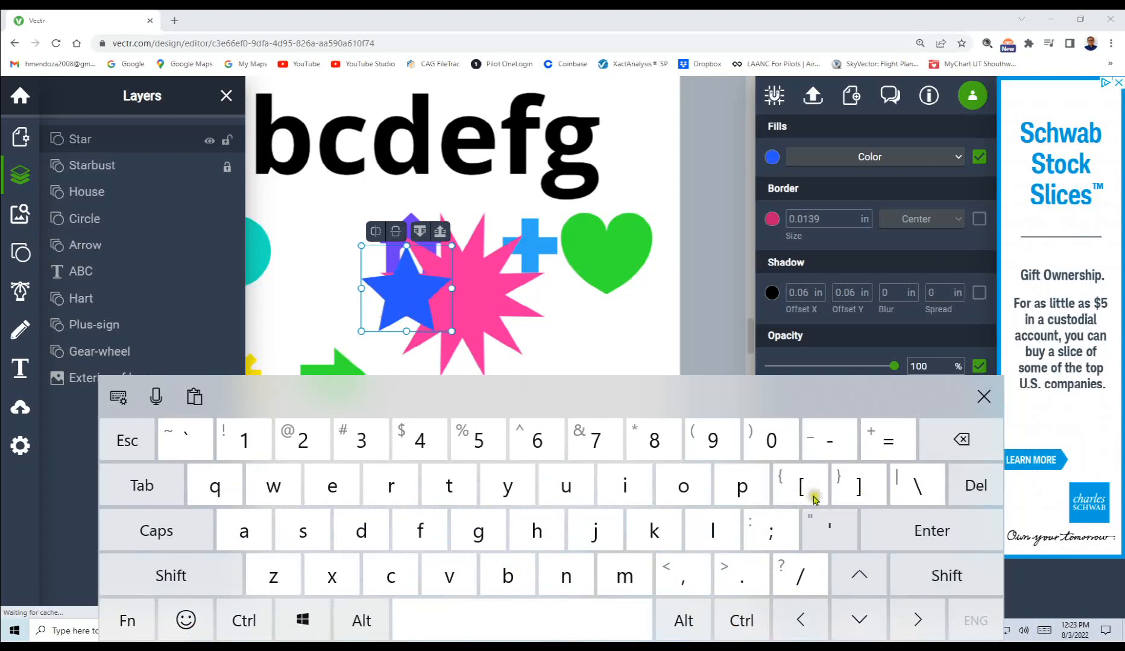
click(170, 569)
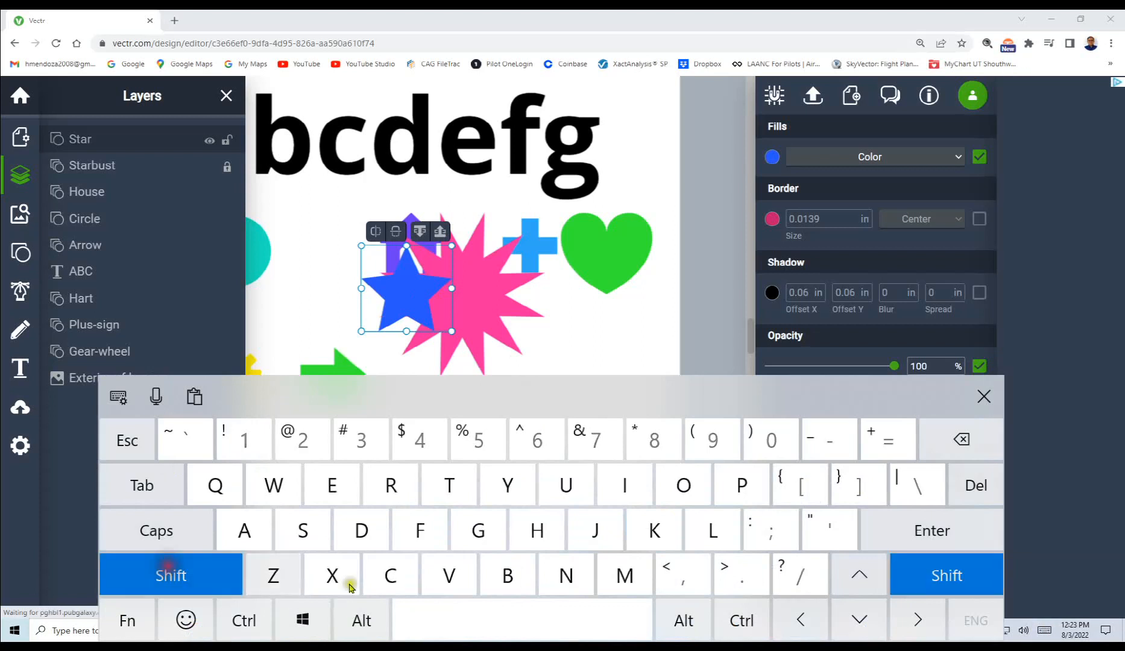
click(802, 494)
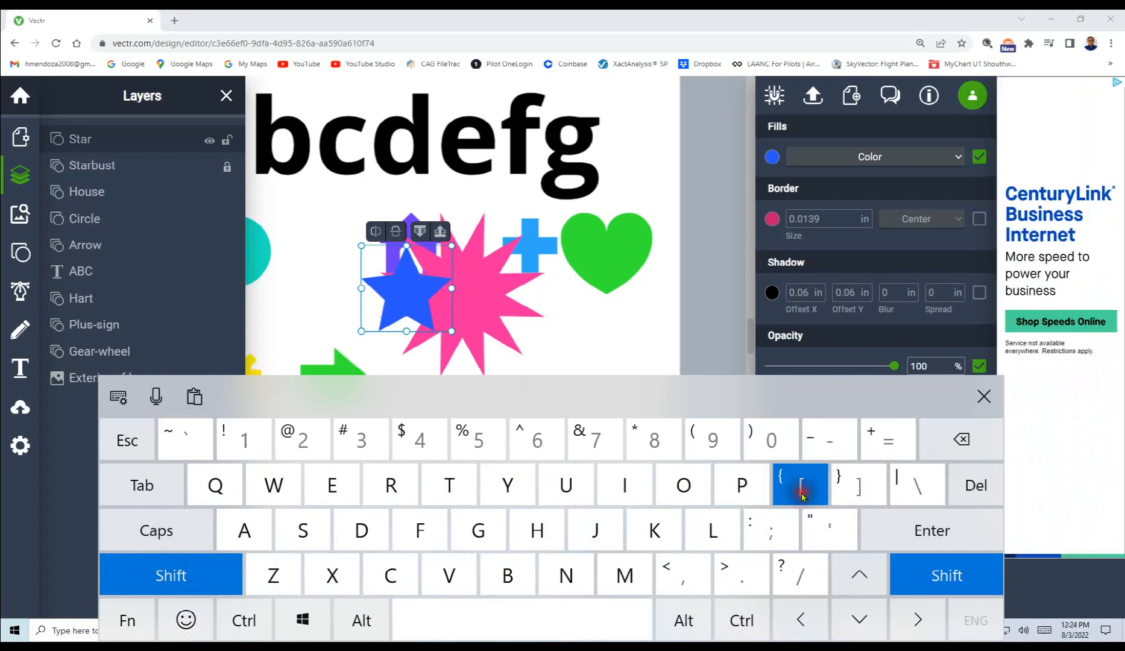
click(409, 290)
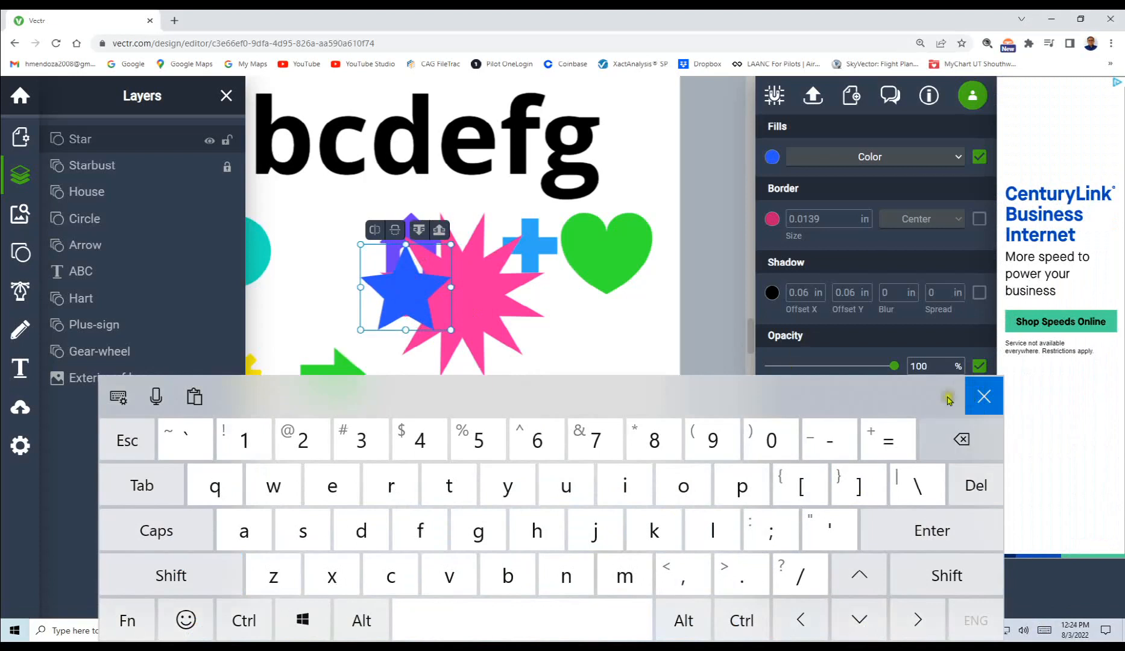
click(983, 396)
Send the blue star to the back of the layer order and bring it to the front again.
click(403, 288)
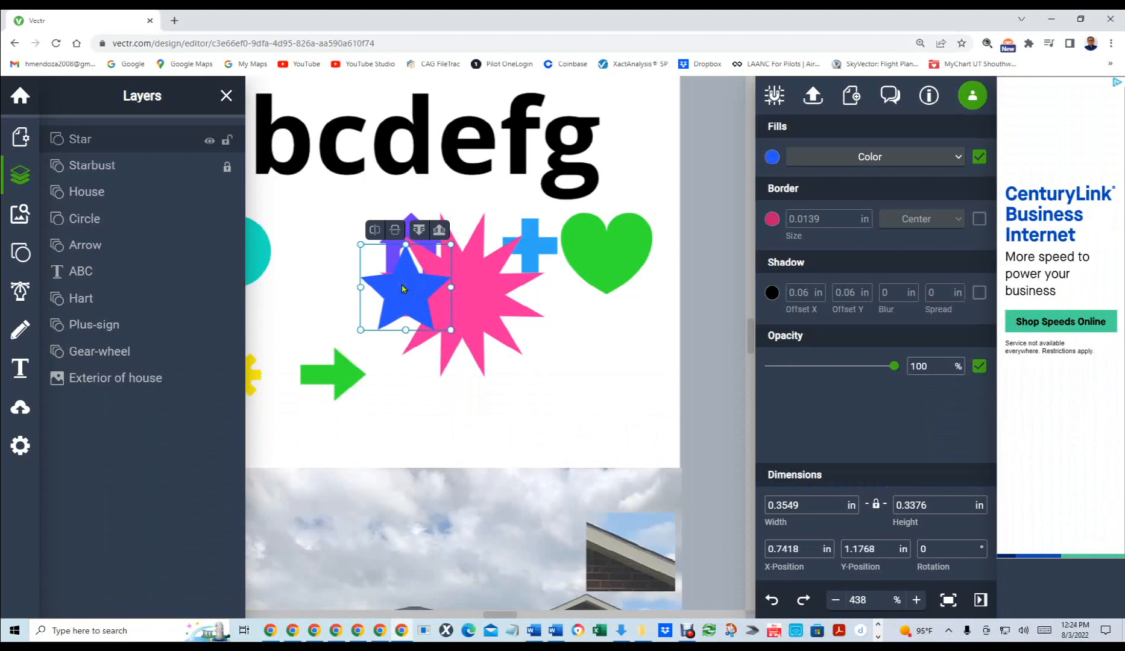
key(ctrl+shift+Down)
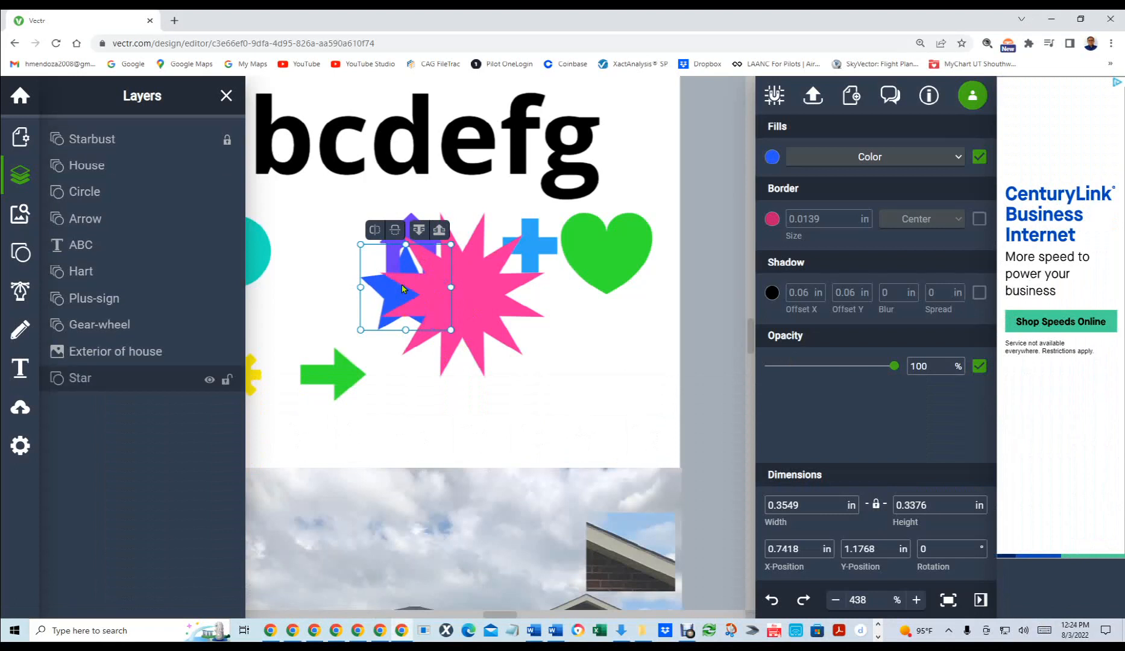
key(ctrl+shift+Up)
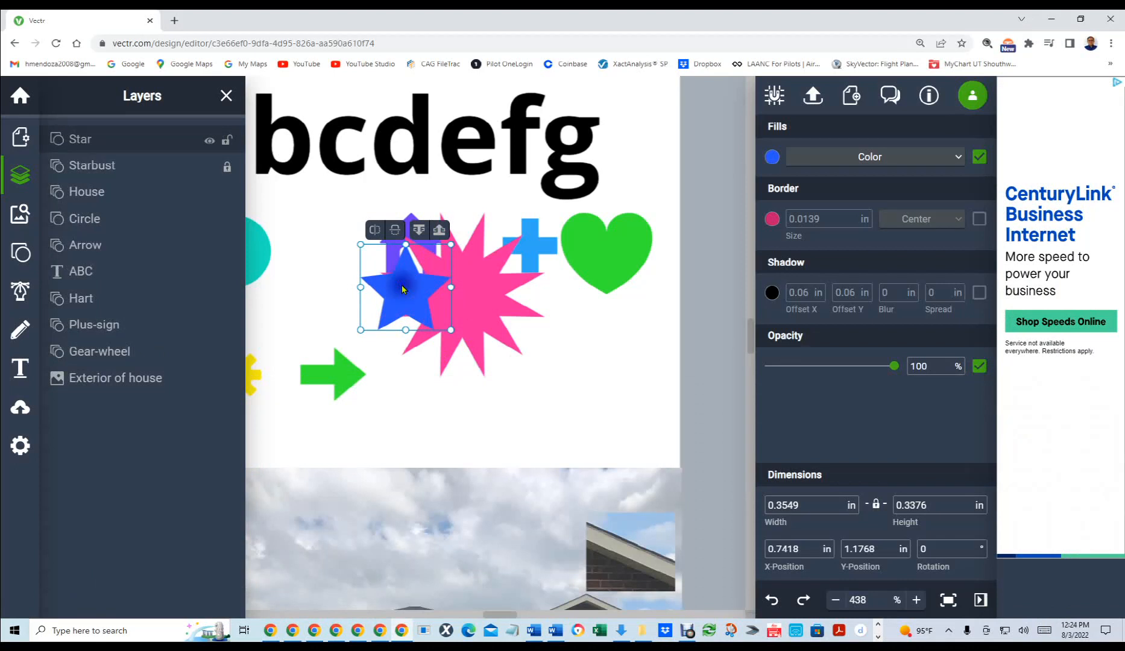
Check the commands available for the blue star and move the Star layer between Circle and Arrow.
right_click(402, 288)
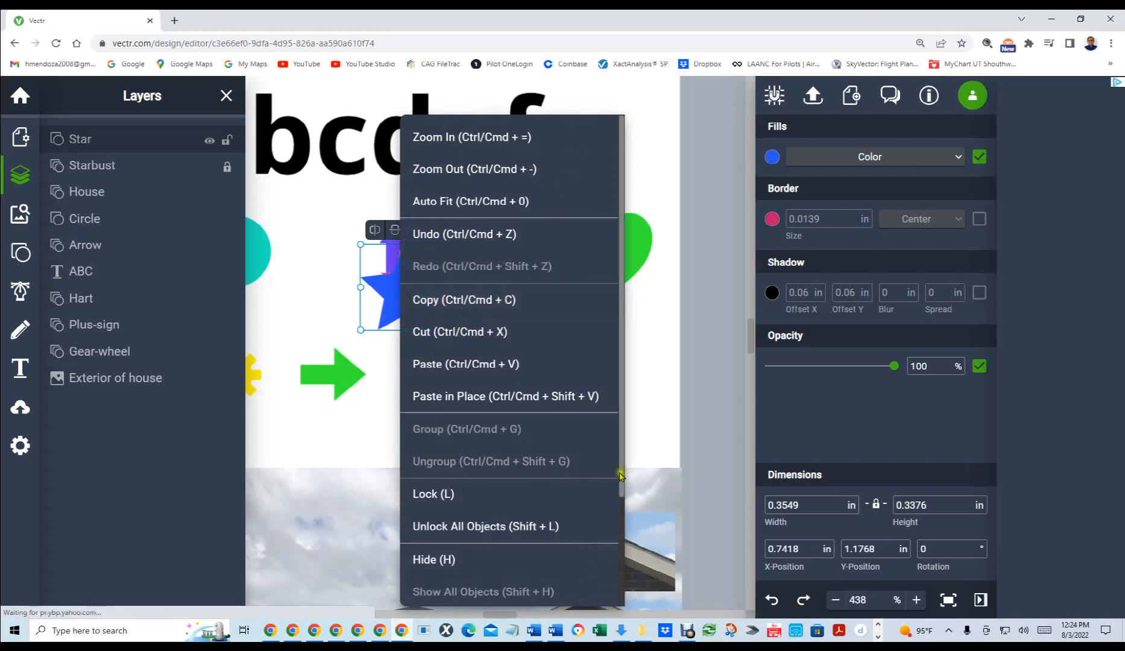
drag(620, 470, 629, 603)
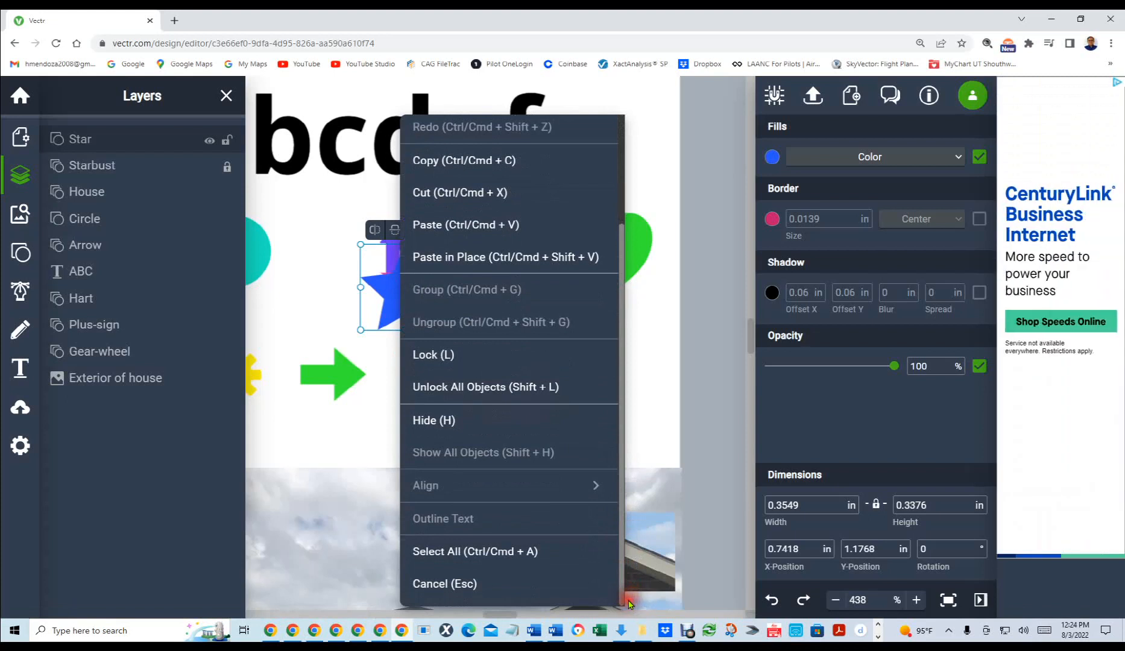
click(381, 292)
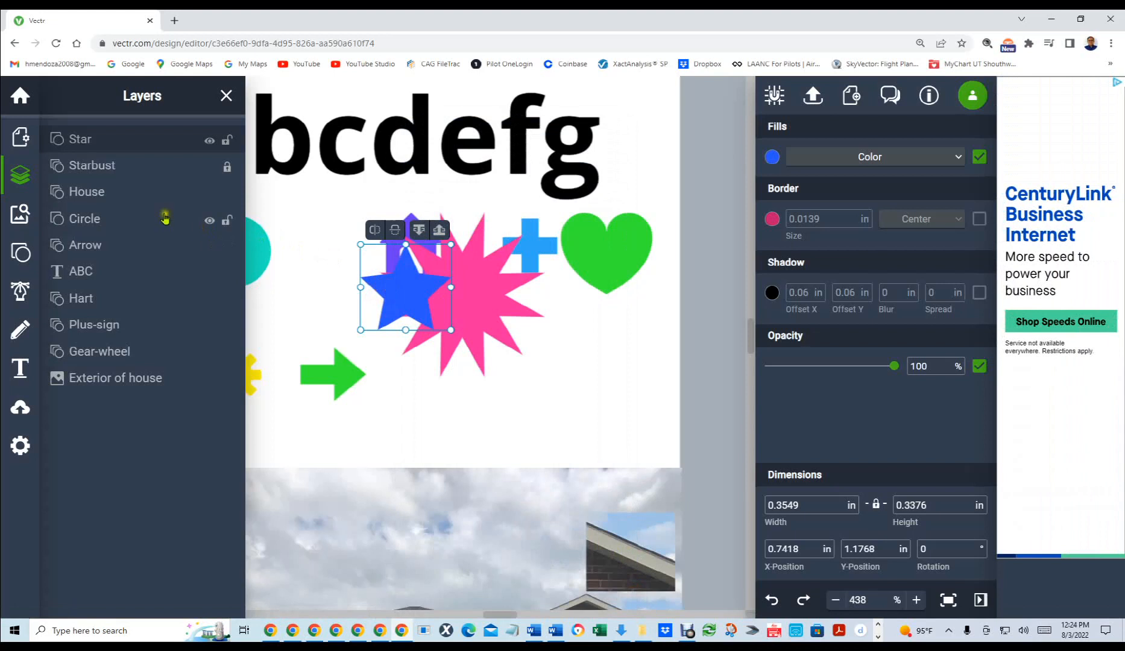
mouse_move(92, 138)
mouse_down()
mouse_move(92, 229)
mouse_move(93, 220)
mouse_up()
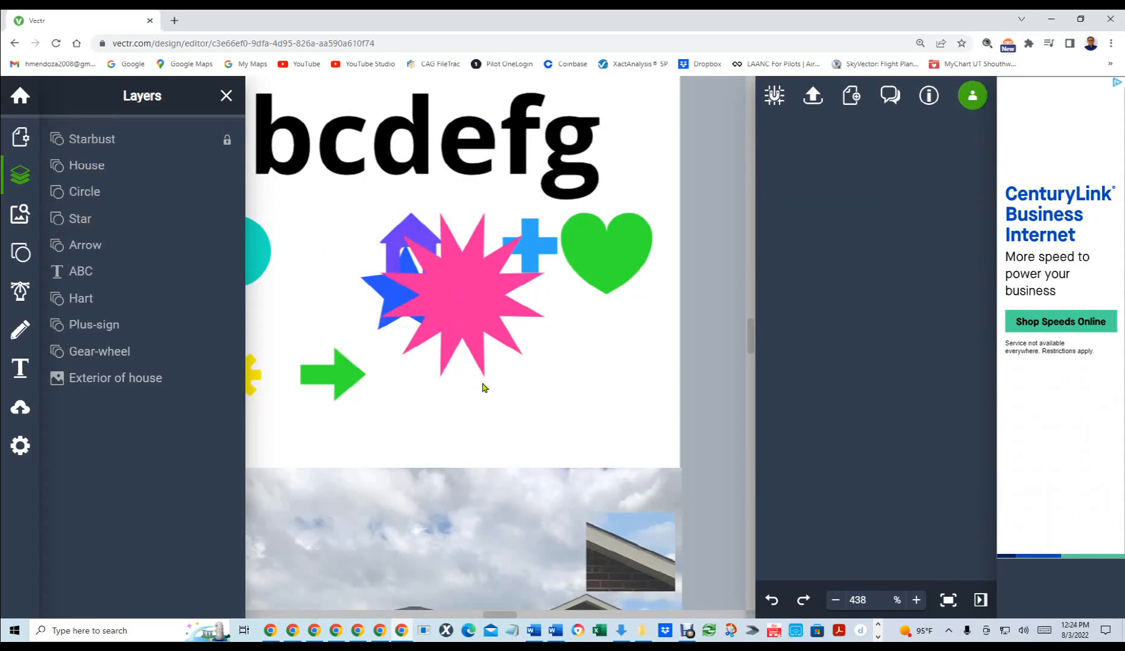
Unlock the Starbust layer.
click(460, 292)
click(227, 140)
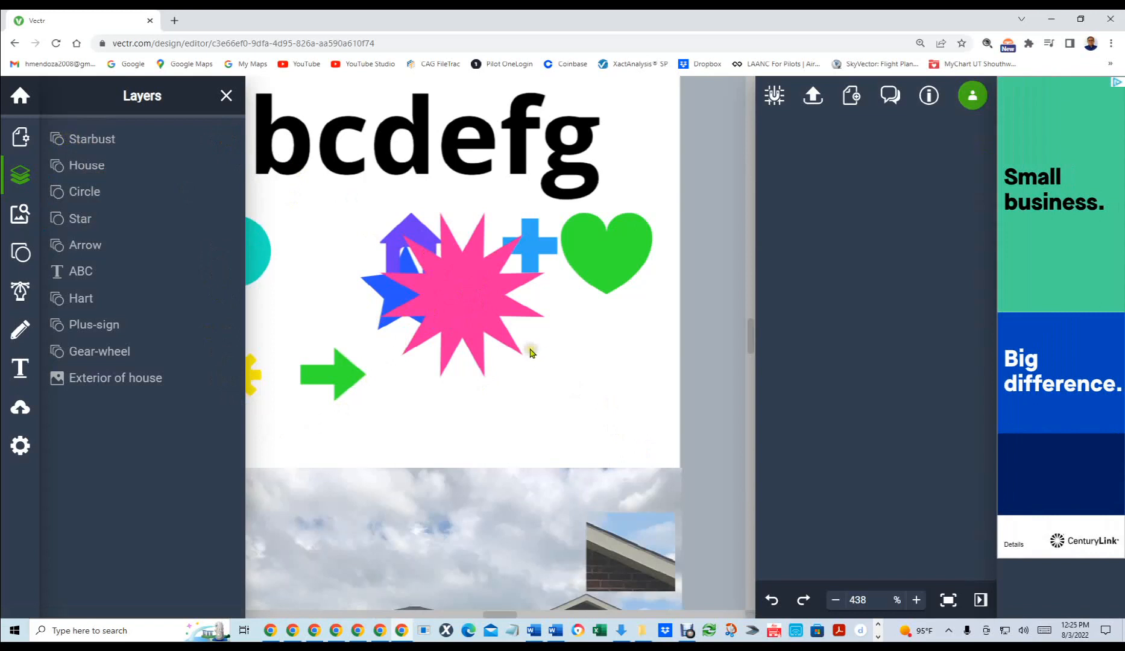
Move the blue star back between the circle and the house, and place the starburst at about X 0.89 in, Y 0.97 in.
scroll(530, 352, down, 4)
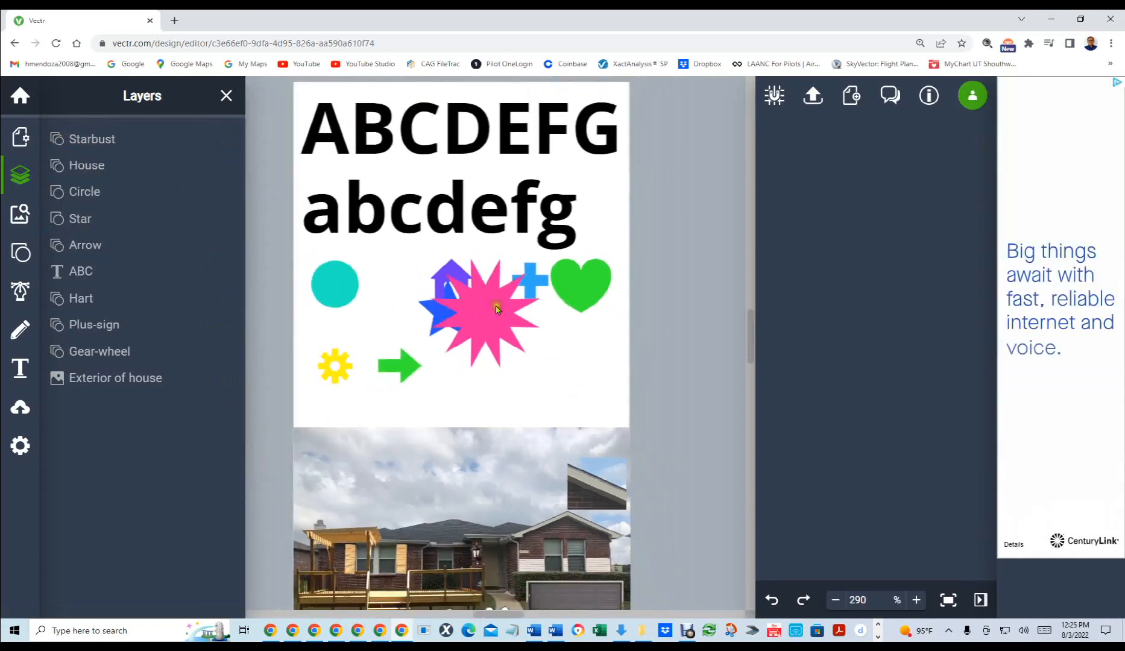
drag(476, 299, 513, 317)
drag(437, 309, 387, 276)
drag(529, 340, 497, 297)
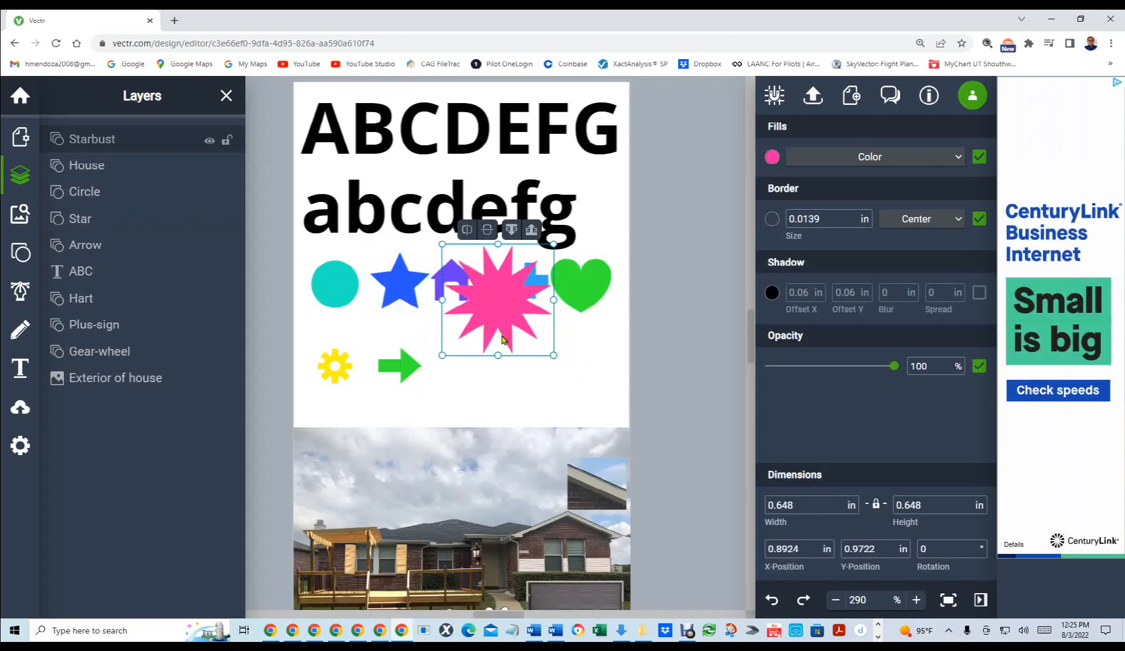
Hide the Starbust layer.
click(208, 142)
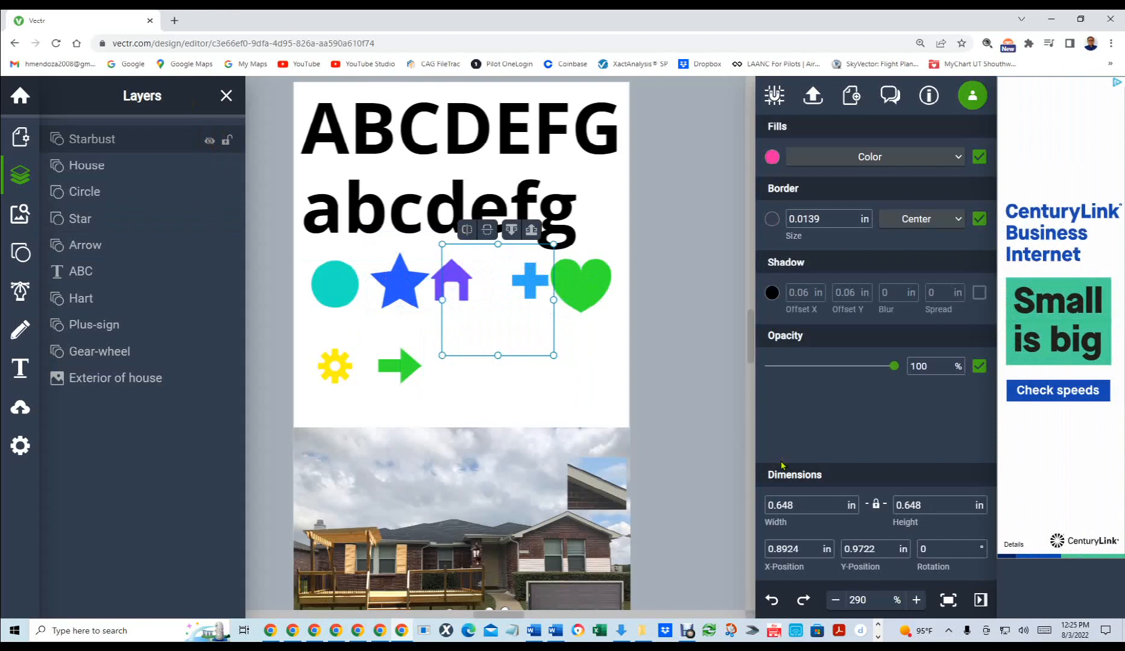
Hide the Exterior of house layer and clear the selection.
click(637, 370)
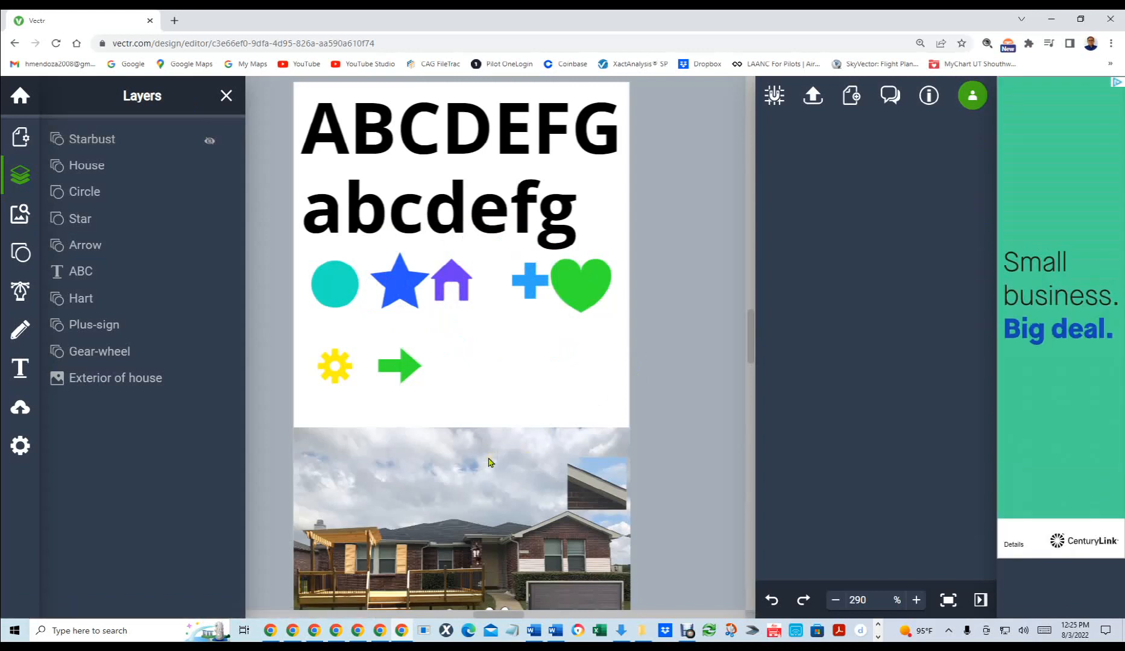
click(490, 462)
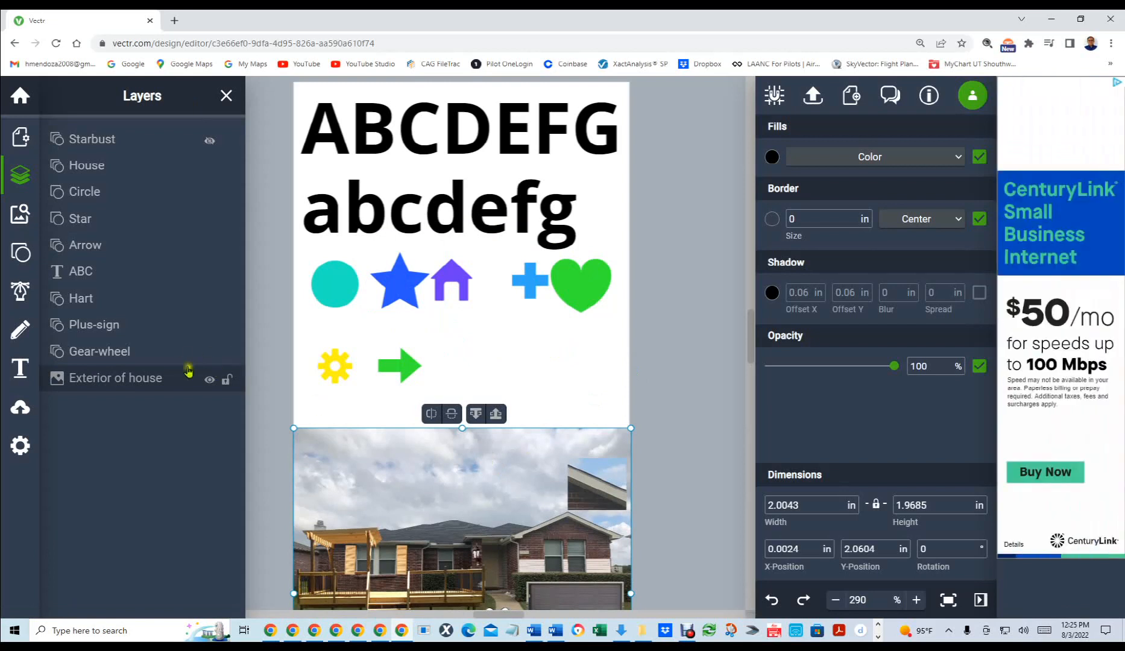
click(210, 380)
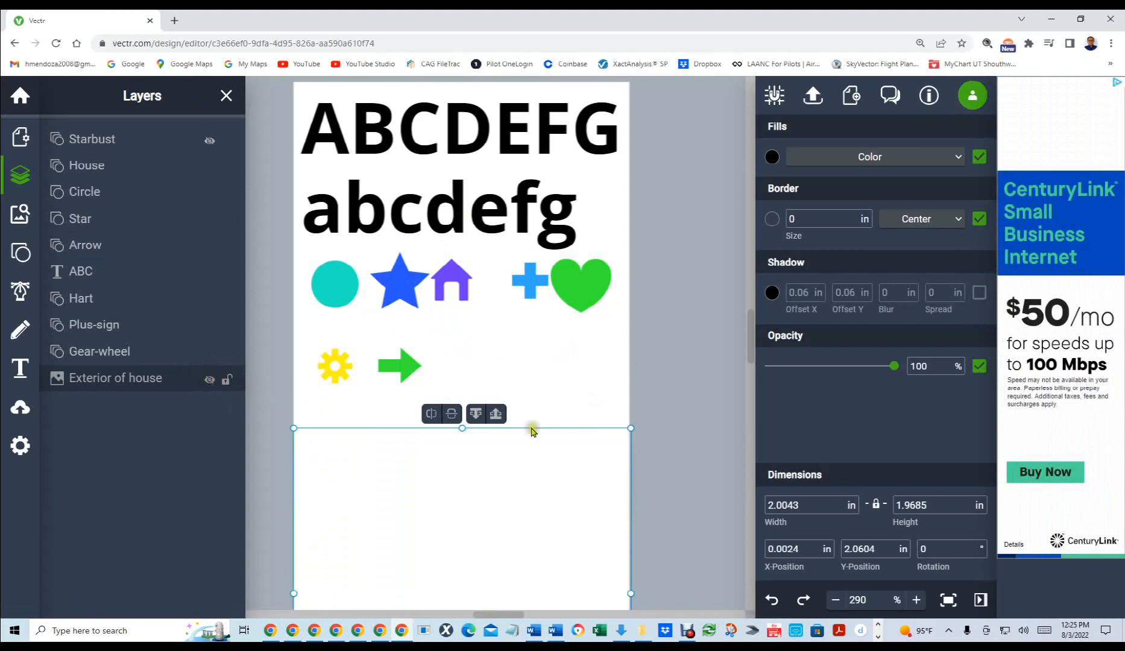
click(648, 426)
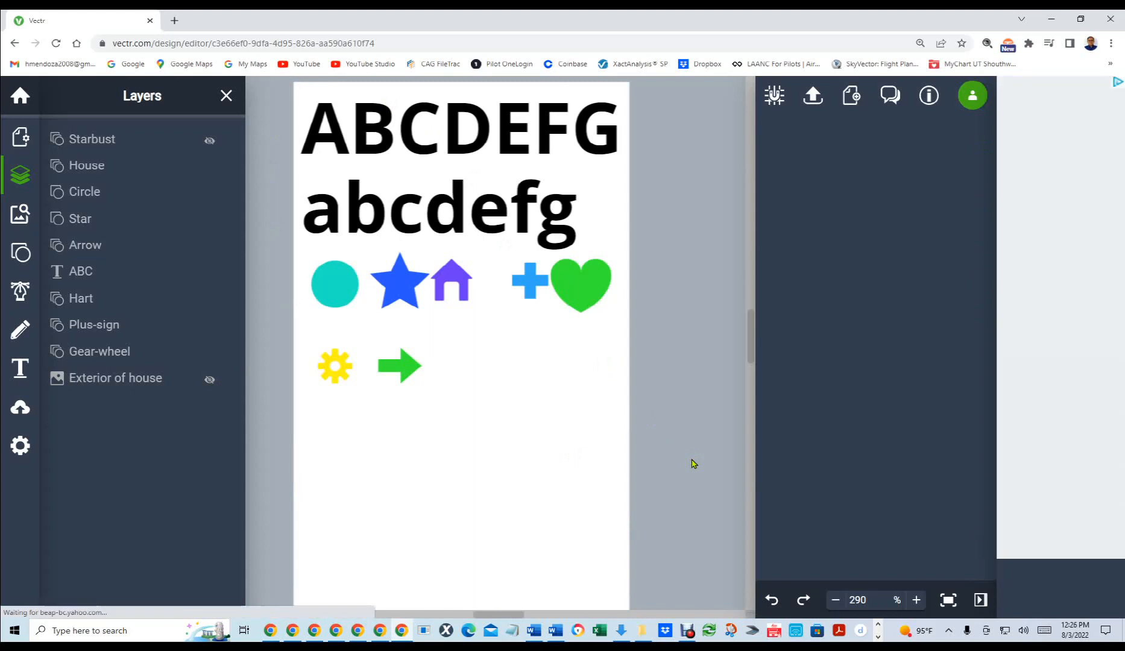
mouse_move(187, 389)
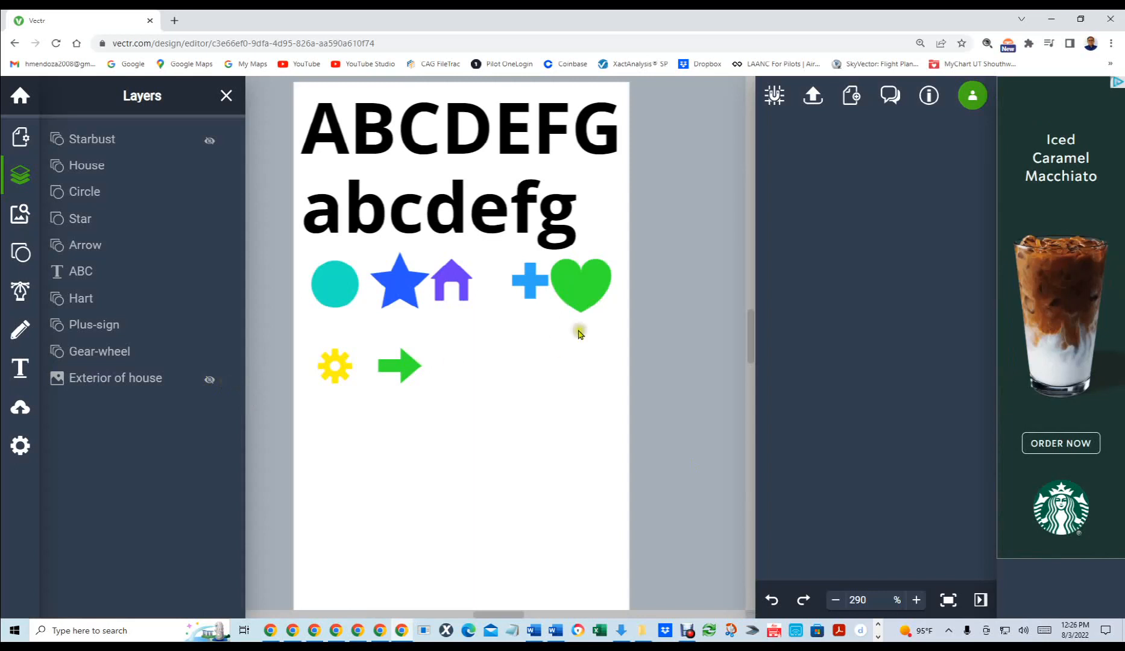
Move the green heart directly beneath the blue plus sign, centred on it, at about X 1.23 in, Y 1.47 in.
click(587, 290)
drag(587, 290, 545, 350)
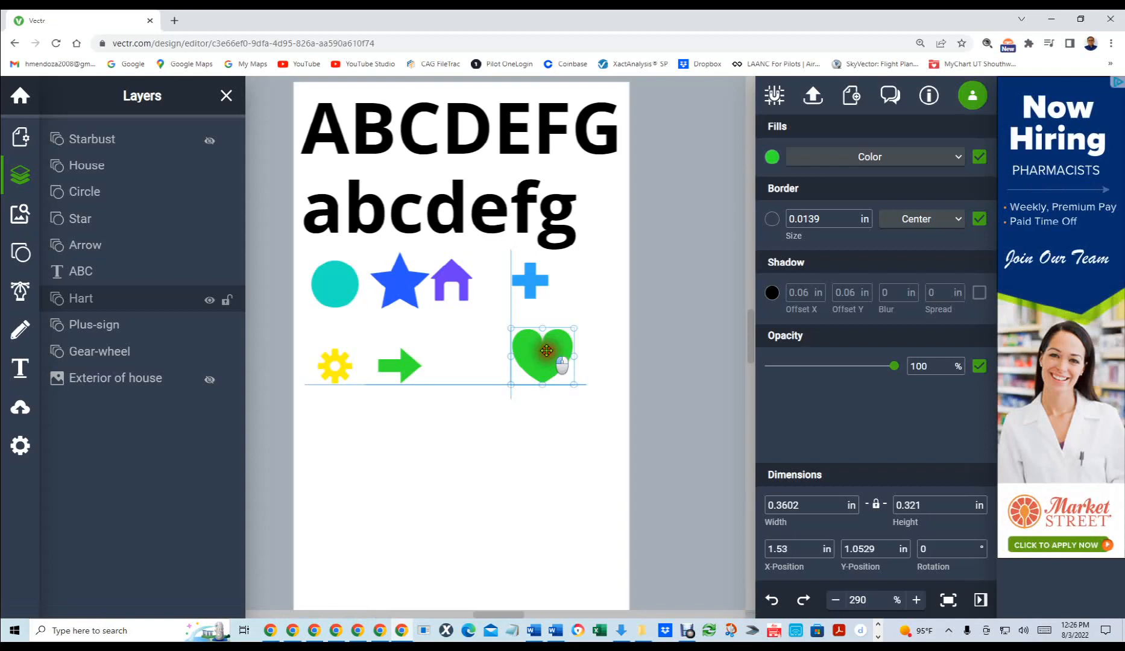
drag(546, 350, 534, 349)
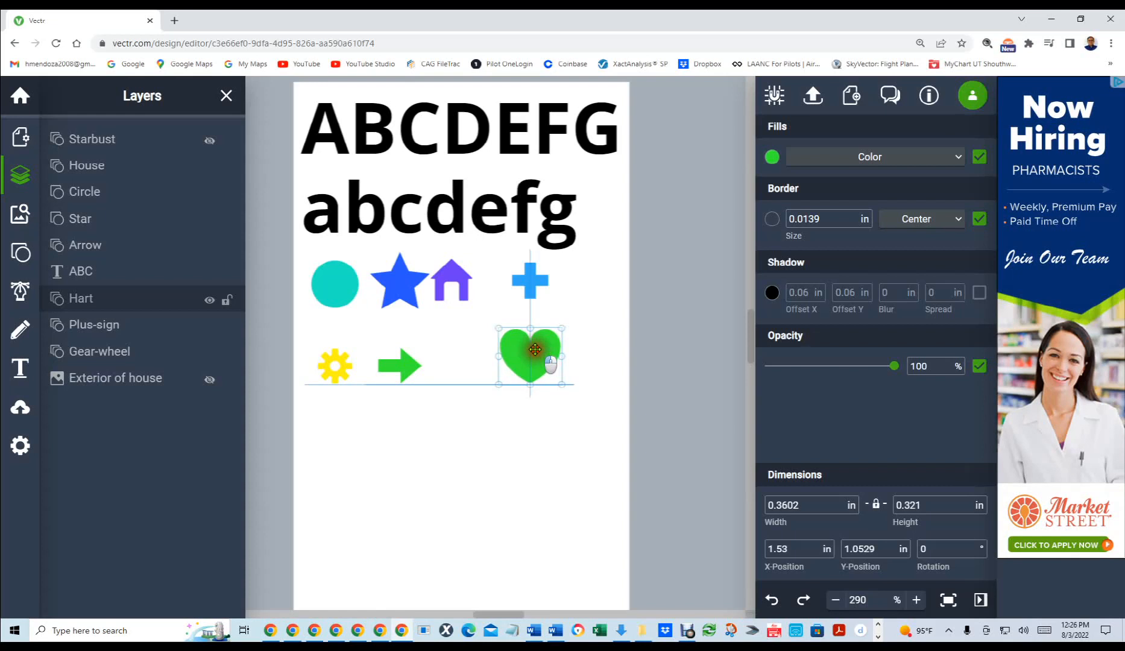
drag(535, 350, 535, 349)
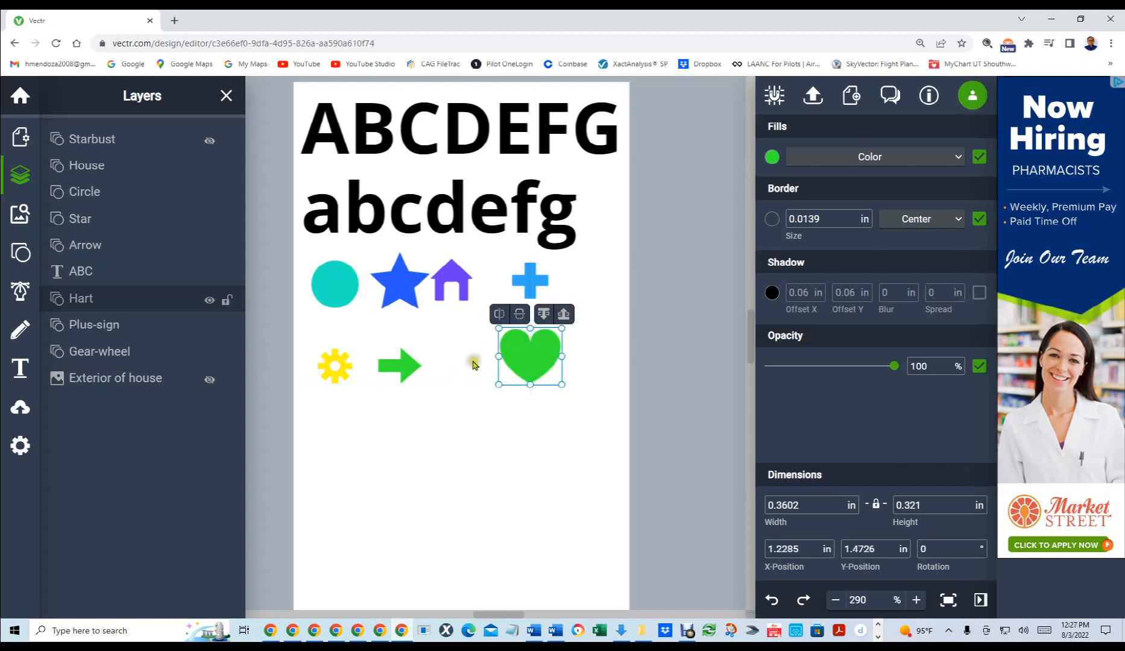
drag(530, 356, 531, 335)
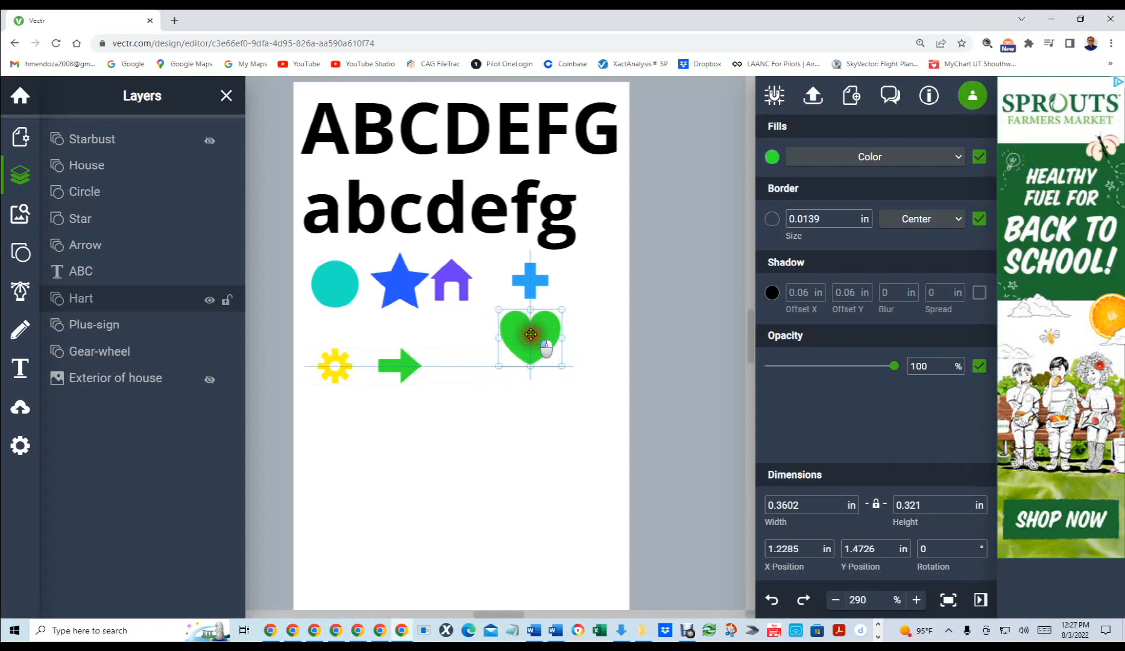
drag(530, 334, 530, 338)
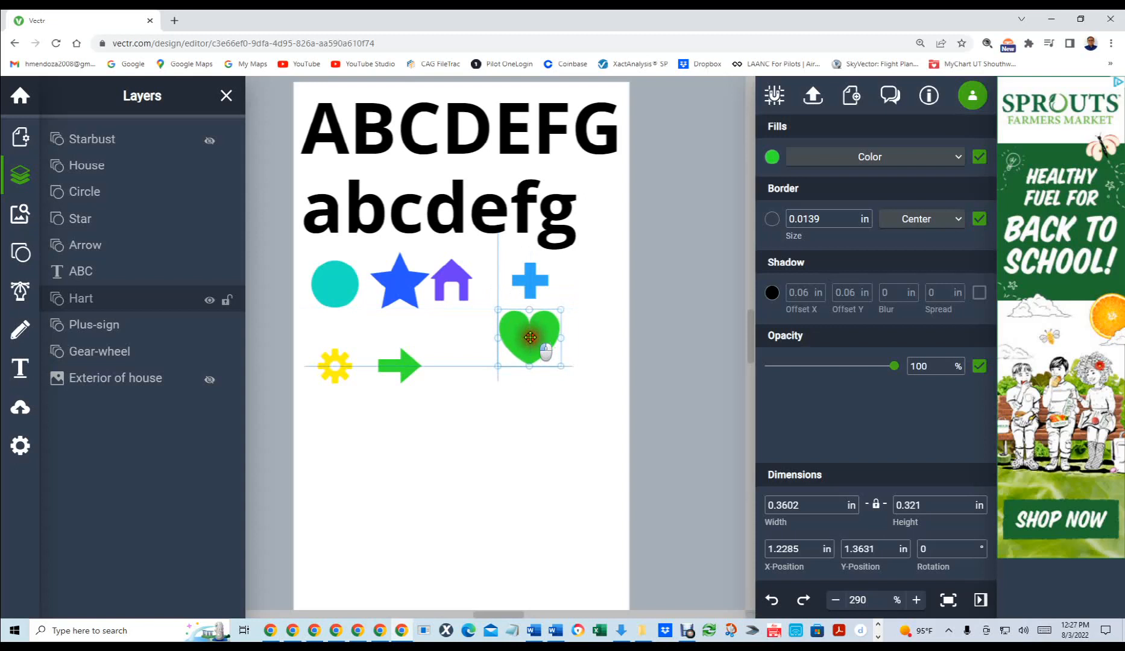
drag(530, 338, 530, 355)
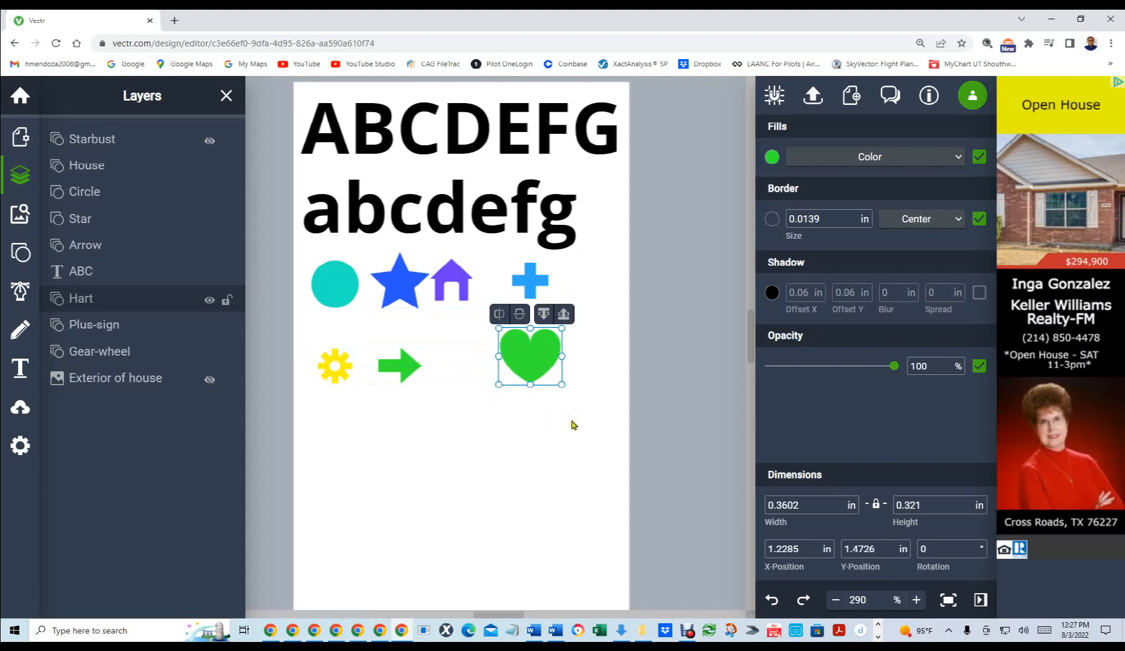
Spread the heart, house and arrow into a staggered column beneath the plus sign, with the arrow between the house and the heart.
drag(524, 344, 499, 480)
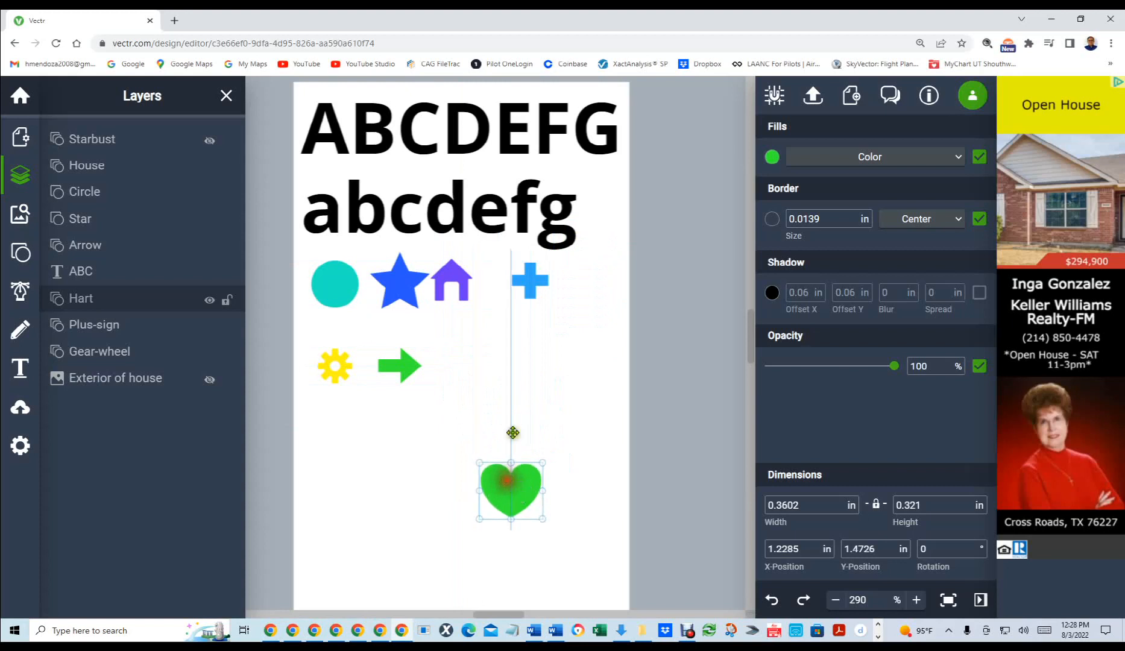
drag(470, 298, 522, 362)
drag(410, 368, 508, 416)
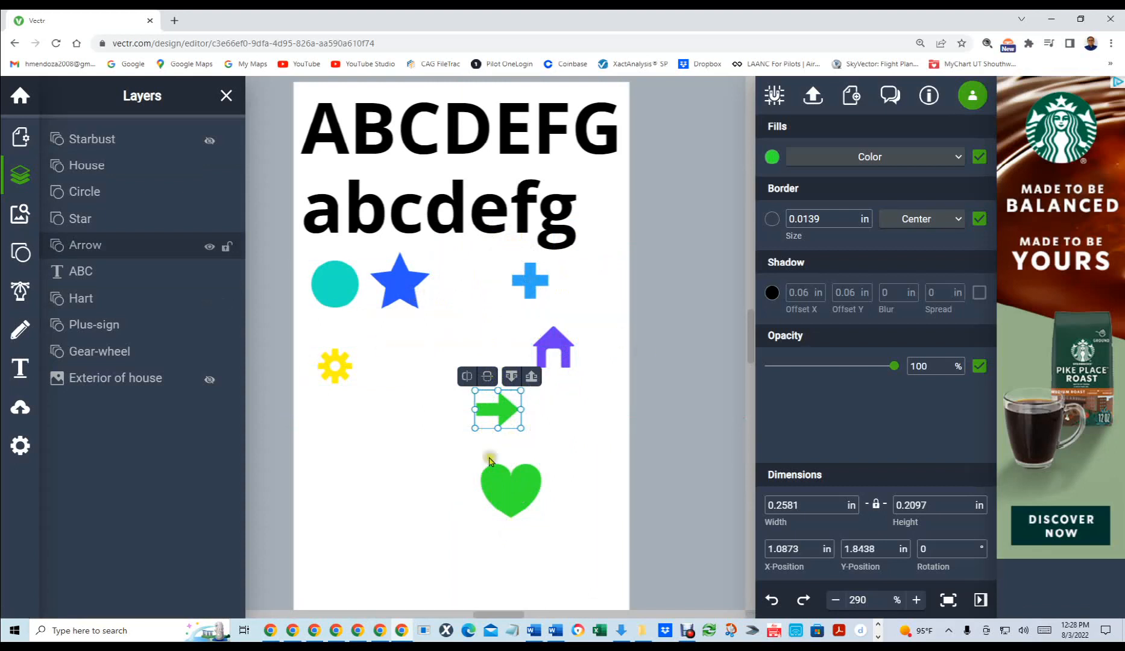
Select the arrow, heart, house and plus sign together.
shift+click(505, 490)
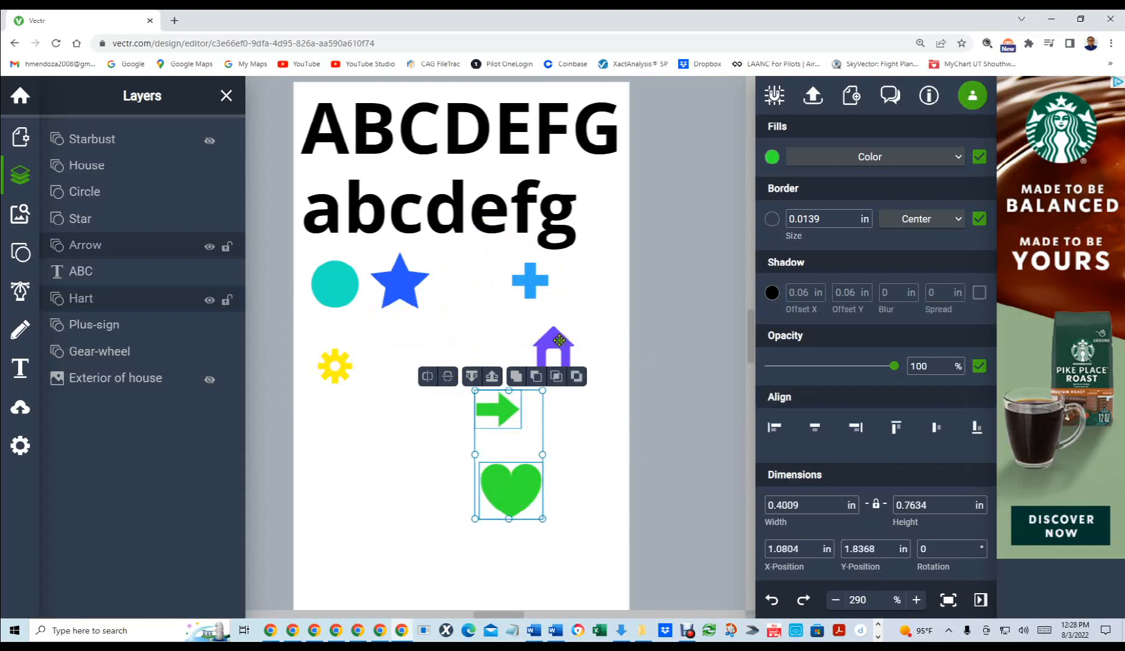
shift+click(559, 340)
shift+click(531, 283)
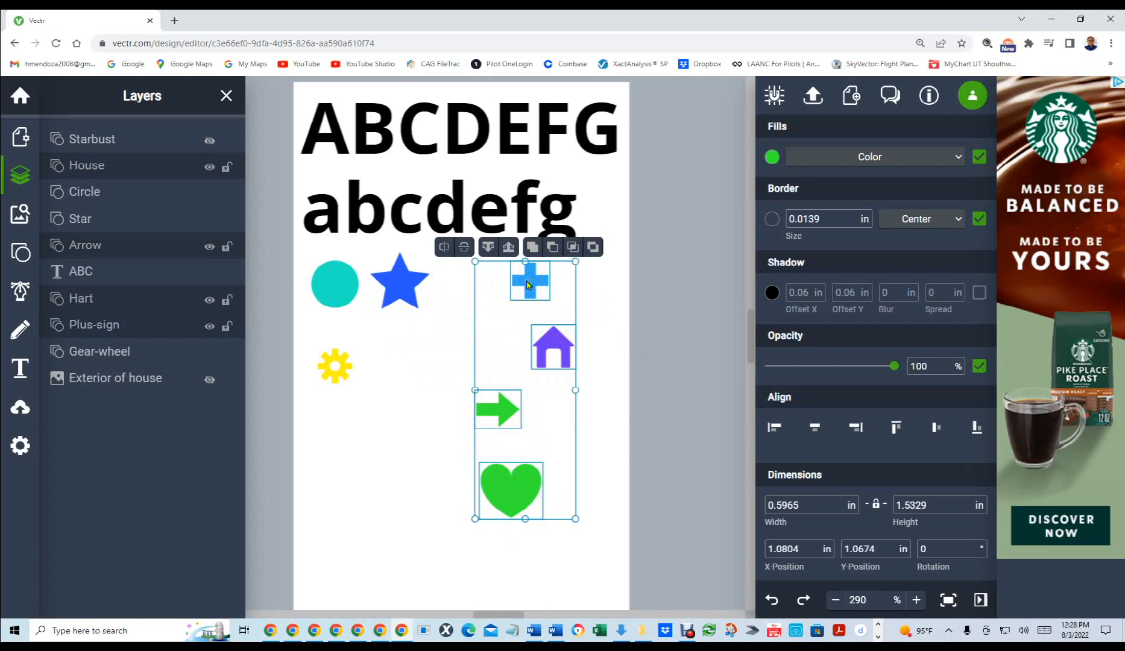
Try Align Left on the four selected shapes and undo the alignment.
right_click(526, 284)
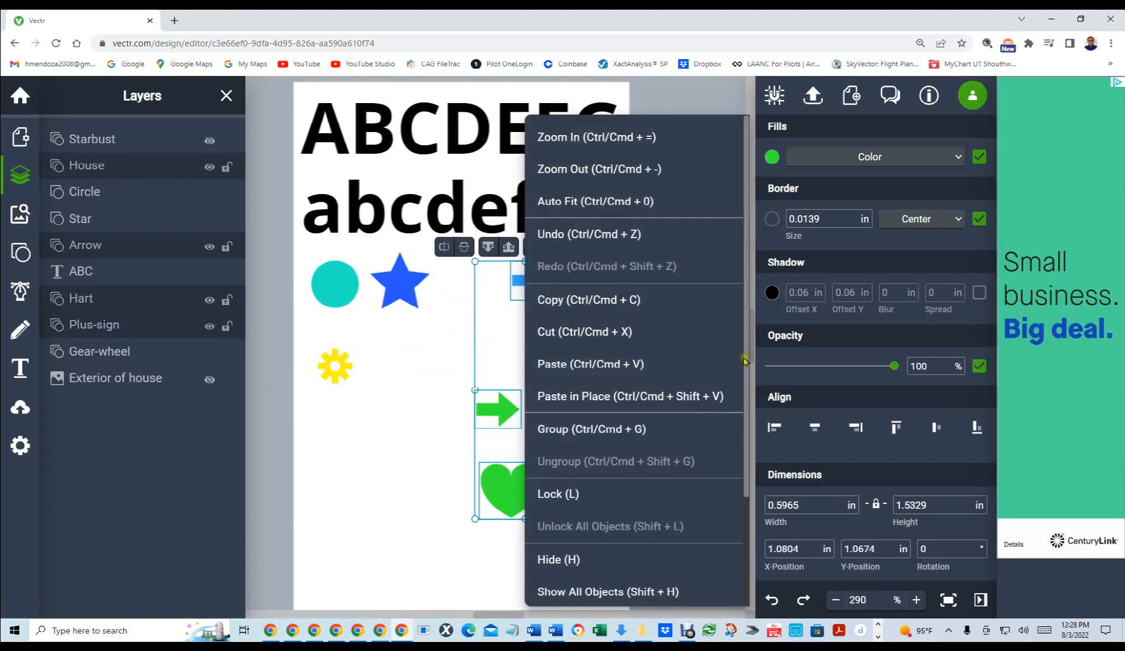
drag(744, 361, 751, 511)
mouse_move(561, 484)
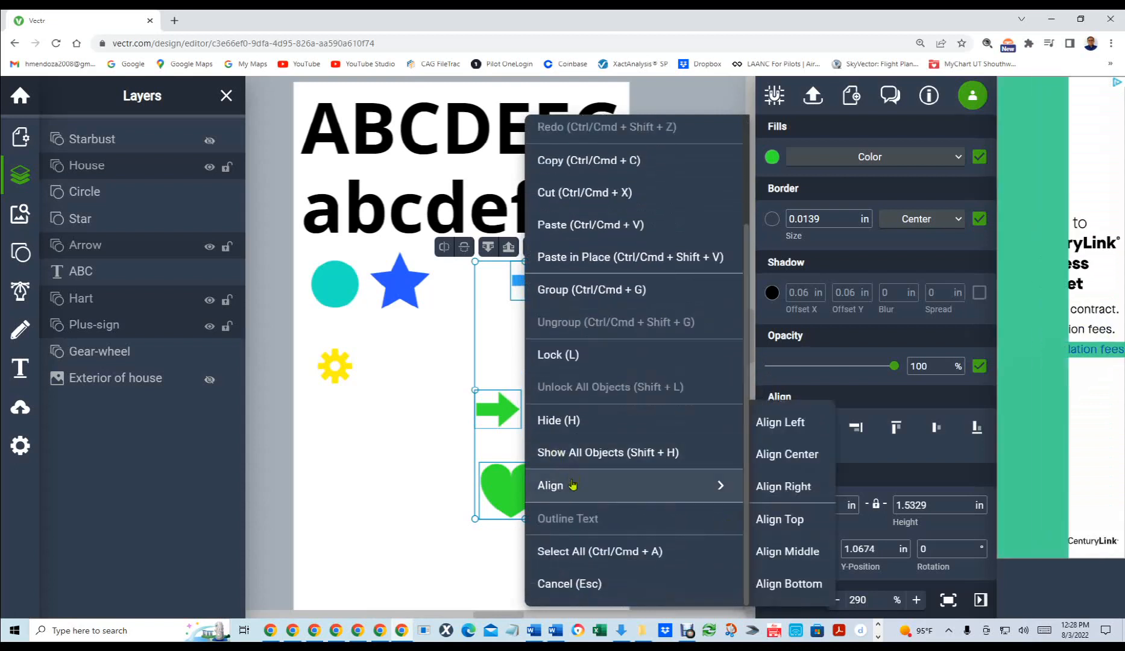
click(805, 423)
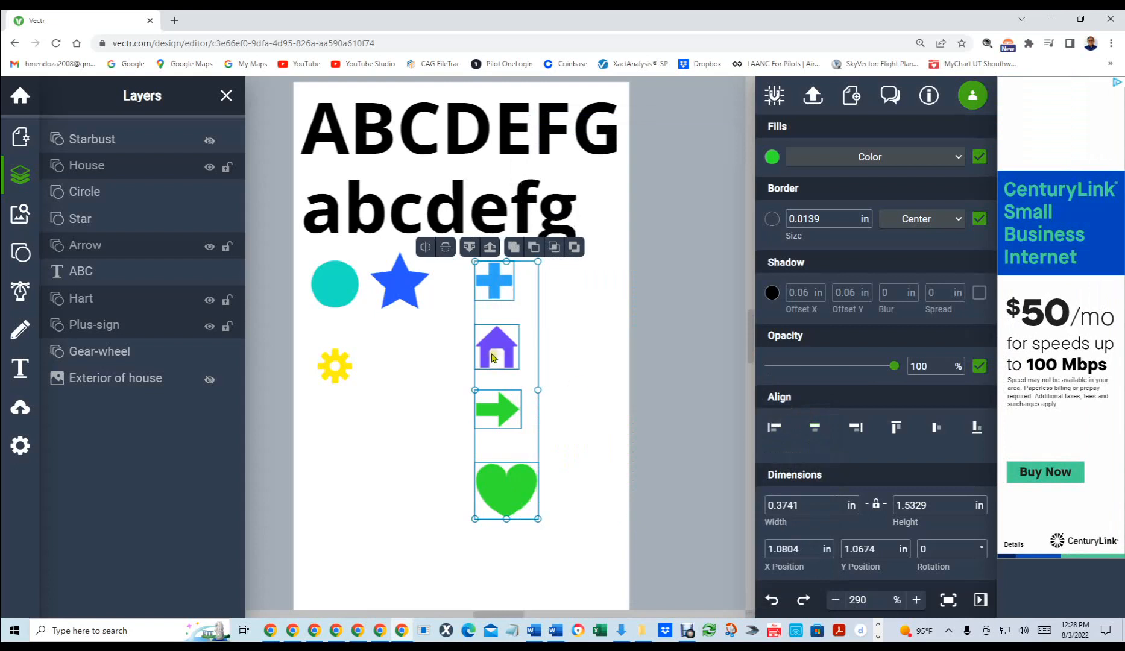
right_click(518, 360)
key(ctrl+z)
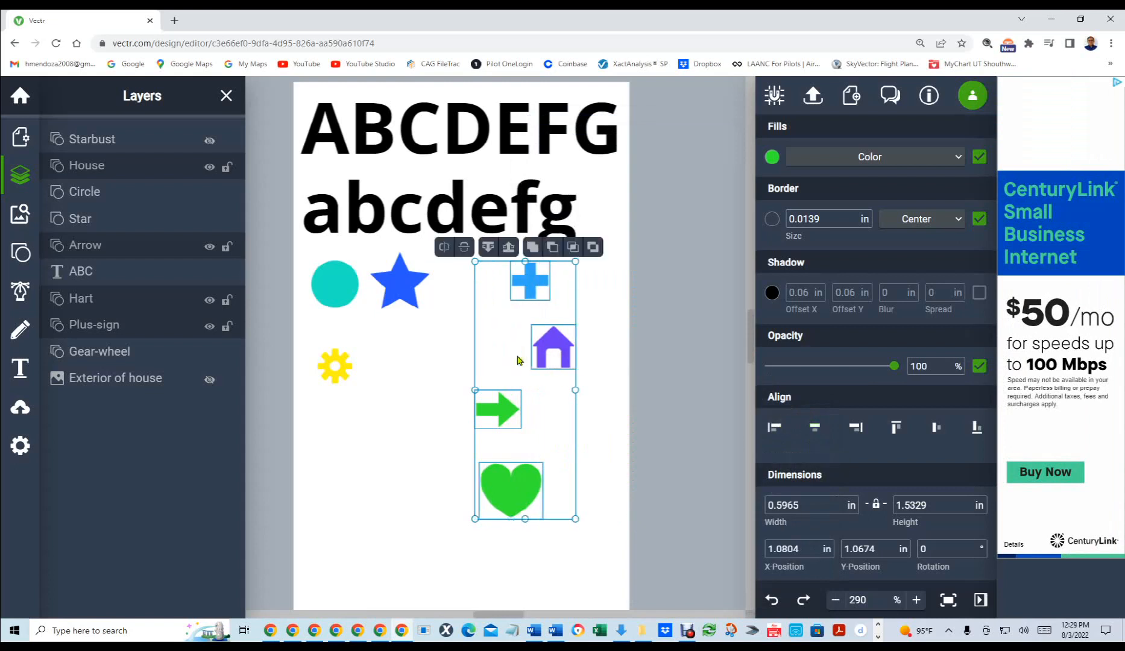
Align the plus sign, house, arrow and heart with Align Center.
right_click(553, 356)
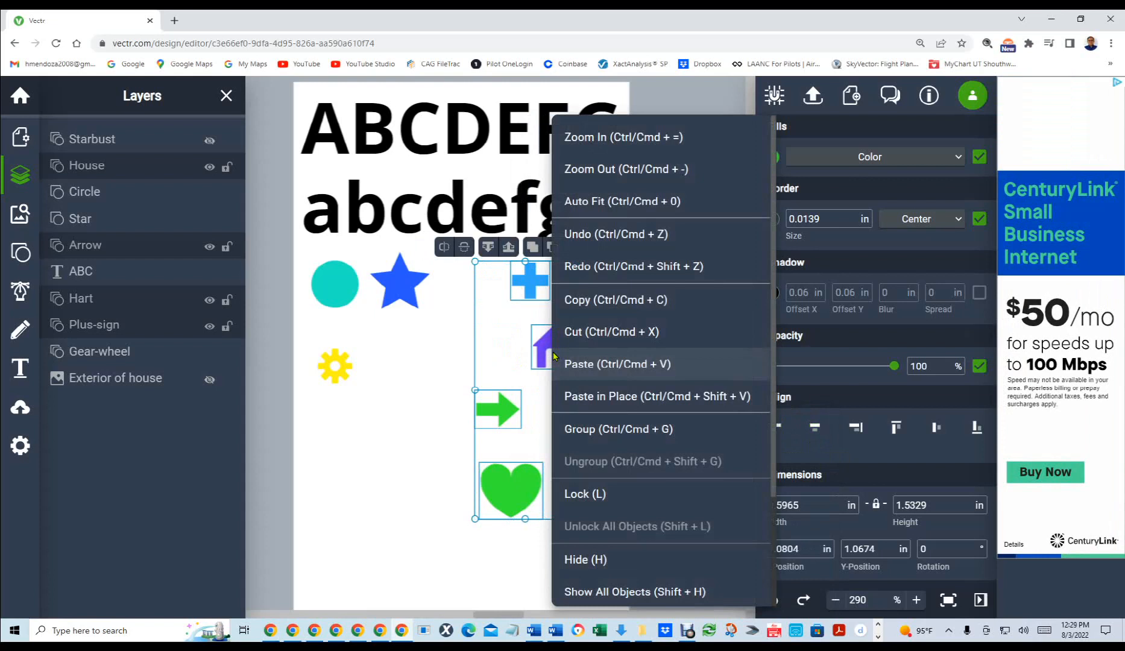
scroll(643, 431, down, 3)
scroll(648, 431, up, 3)
scroll(650, 423, down, 3)
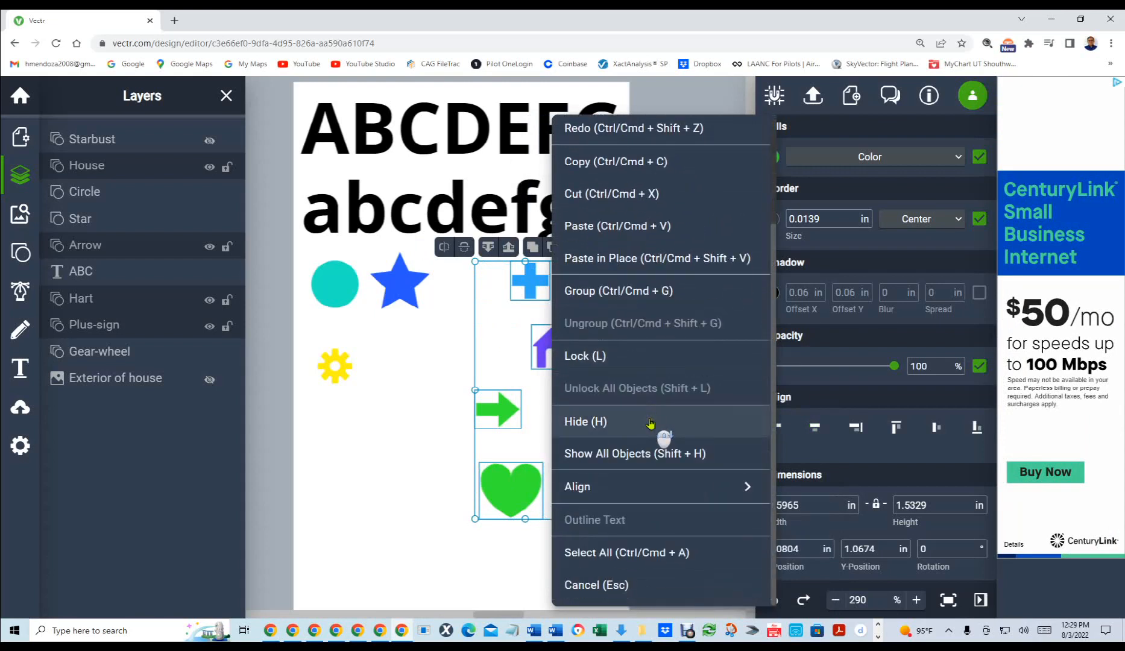
scroll(654, 431, up, 3)
scroll(658, 432, down, 3)
mouse_move(738, 485)
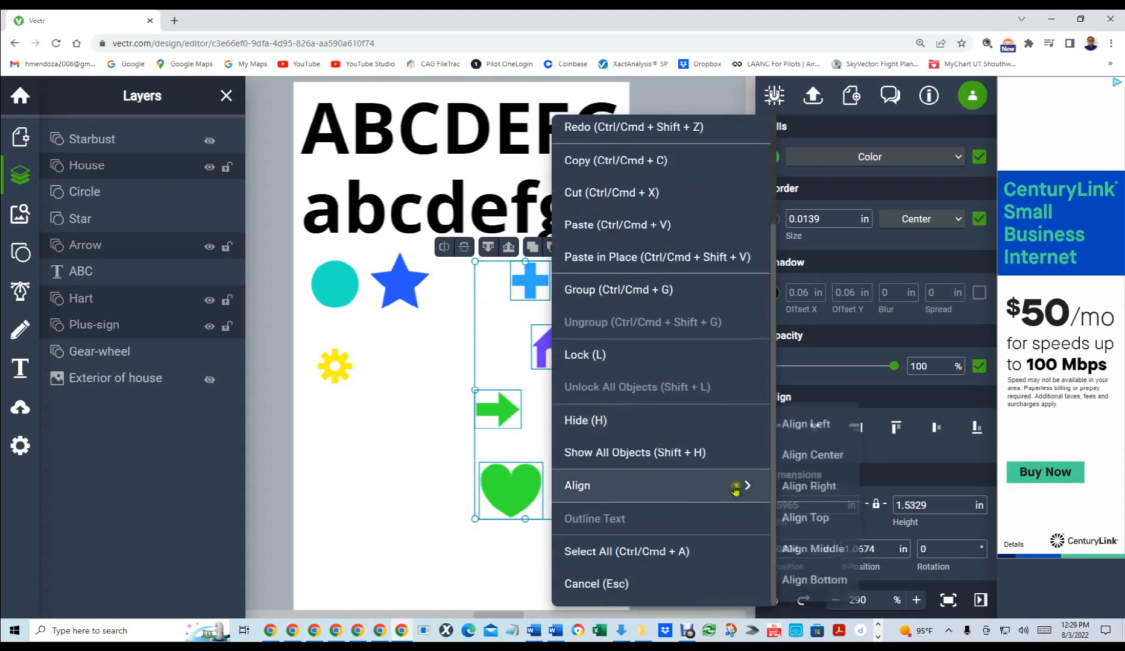
click(820, 457)
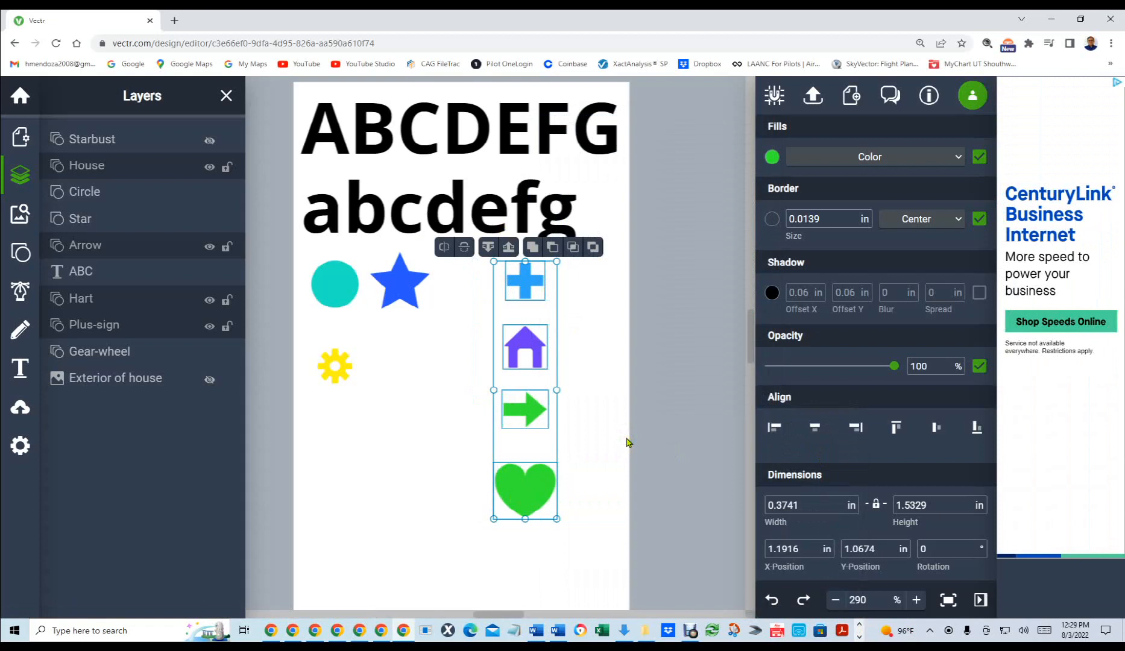
Move the aligned column to about X 1.30 in, Y 1.10 in and try moving the house separately.
mouse_move(552, 345)
mouse_down()
mouse_move(523, 349)
mouse_move(506, 393)
mouse_move(519, 362)
mouse_move(509, 357)
mouse_move(534, 360)
mouse_move(539, 342)
mouse_up()
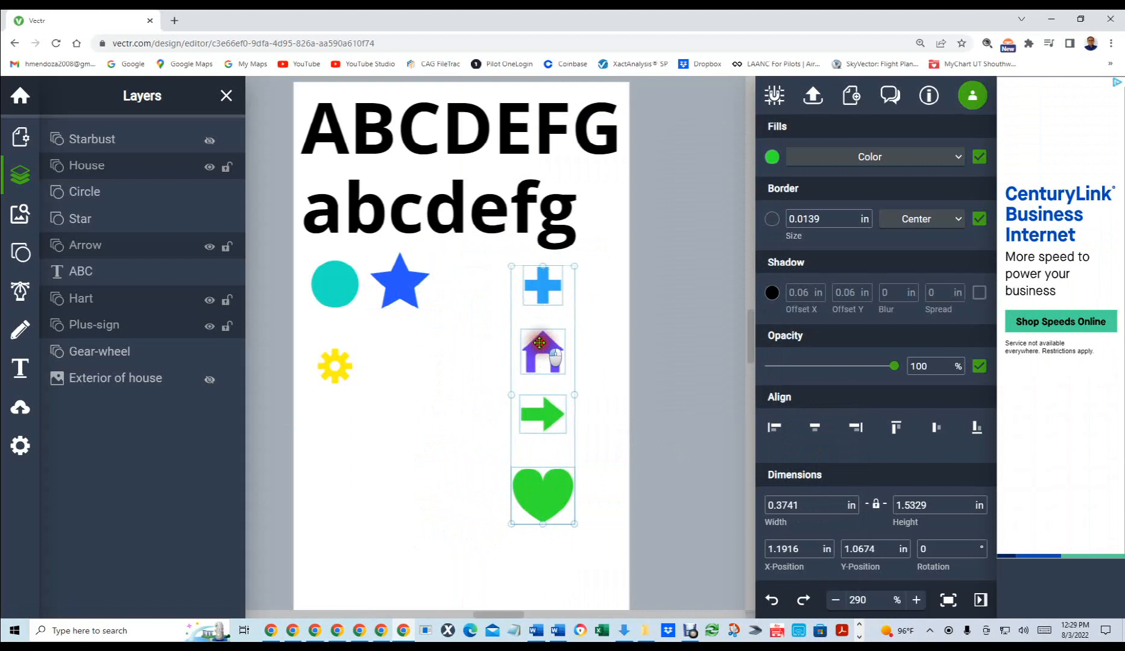
click(419, 383)
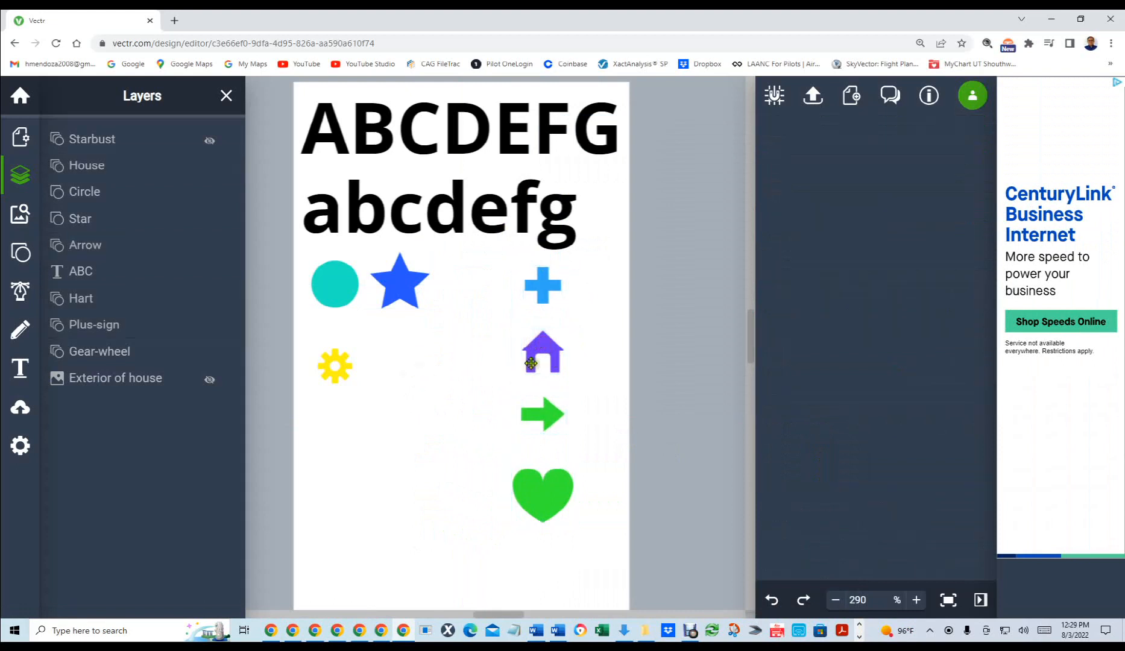
drag(555, 348, 432, 363)
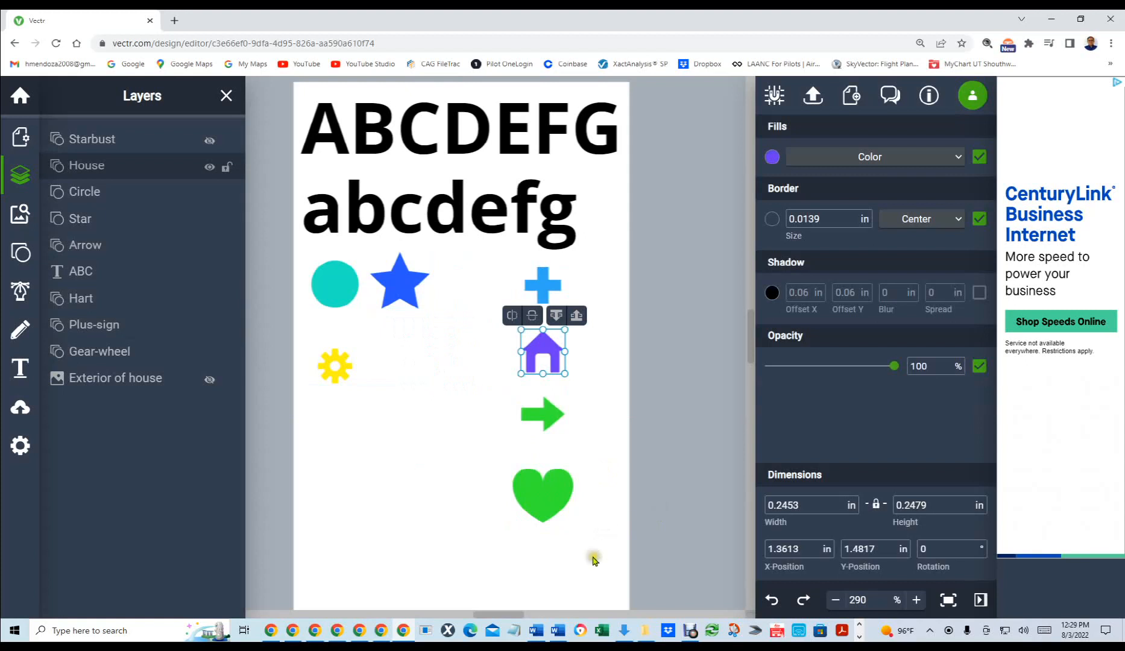
Select the plus sign, house, arrow and heart together, undo their trial move and group them.
drag(596, 554, 475, 303)
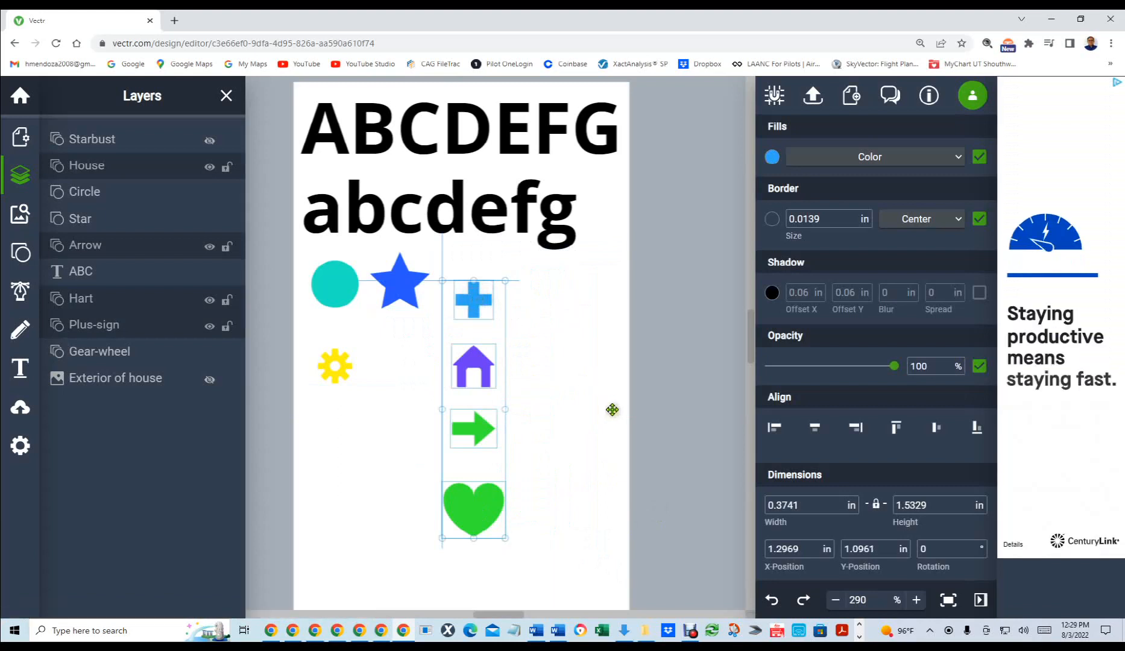
key(ctrl+z)
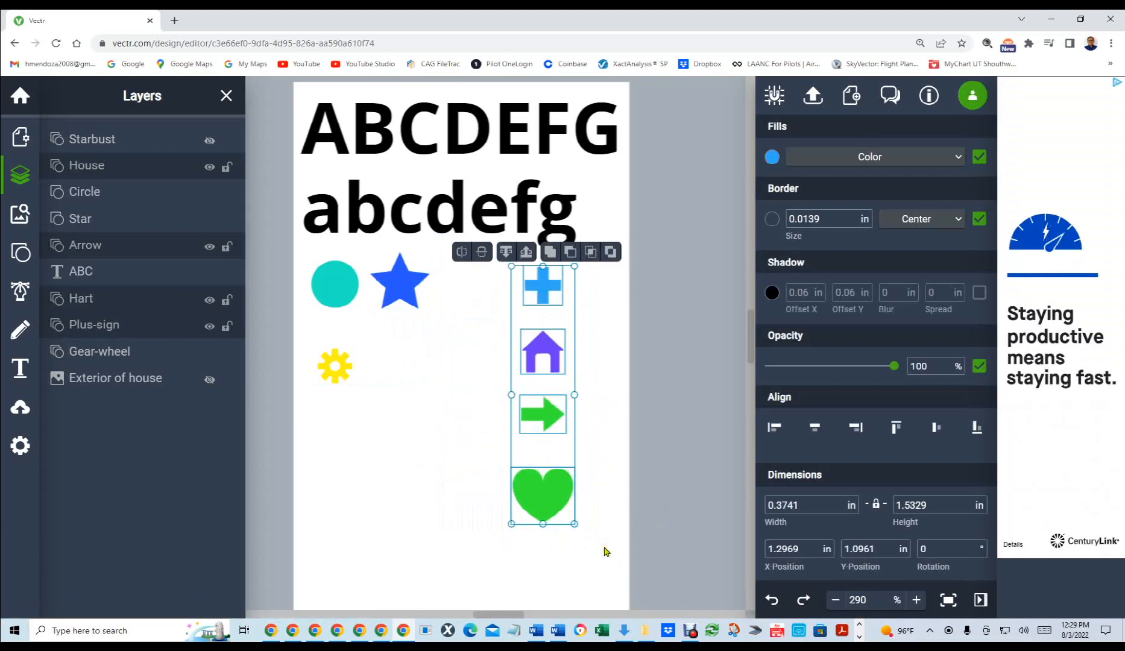
right_click(534, 351)
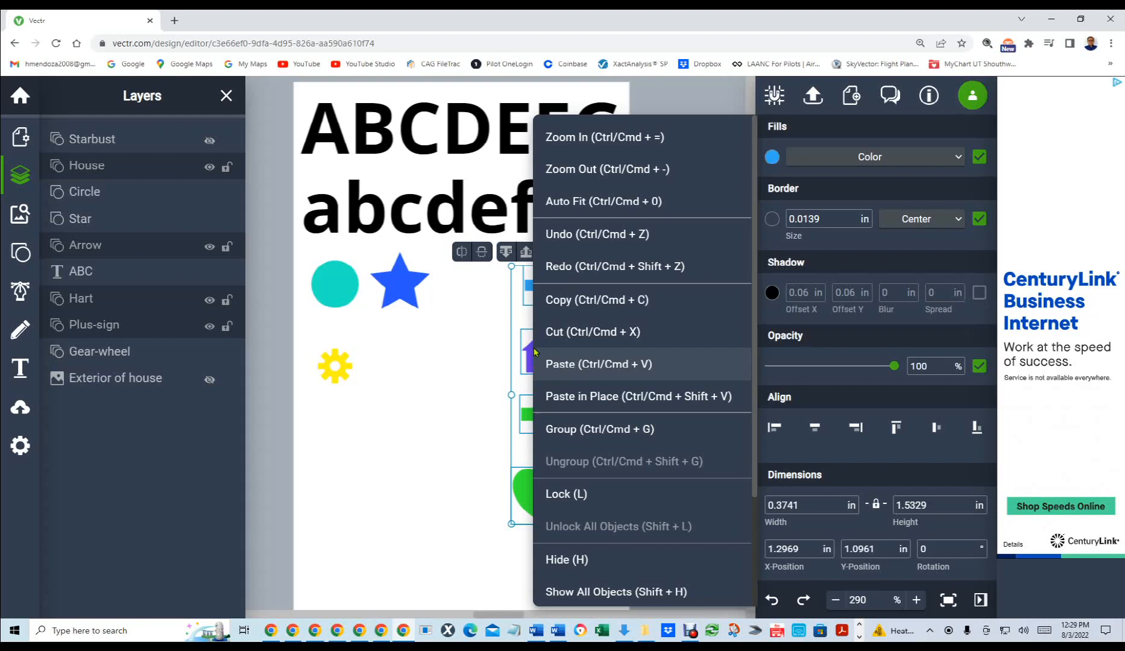
click(646, 431)
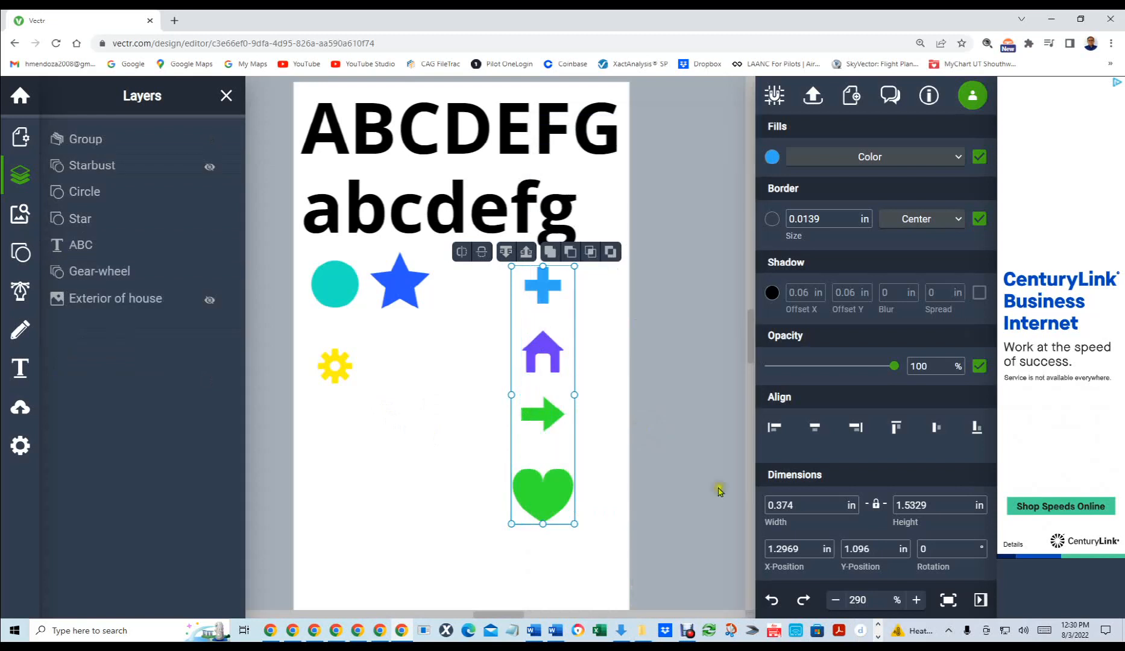
Move the grouped shapes as one object to about X 1.36 in, Y 1.23 in.
click(432, 421)
click(541, 351)
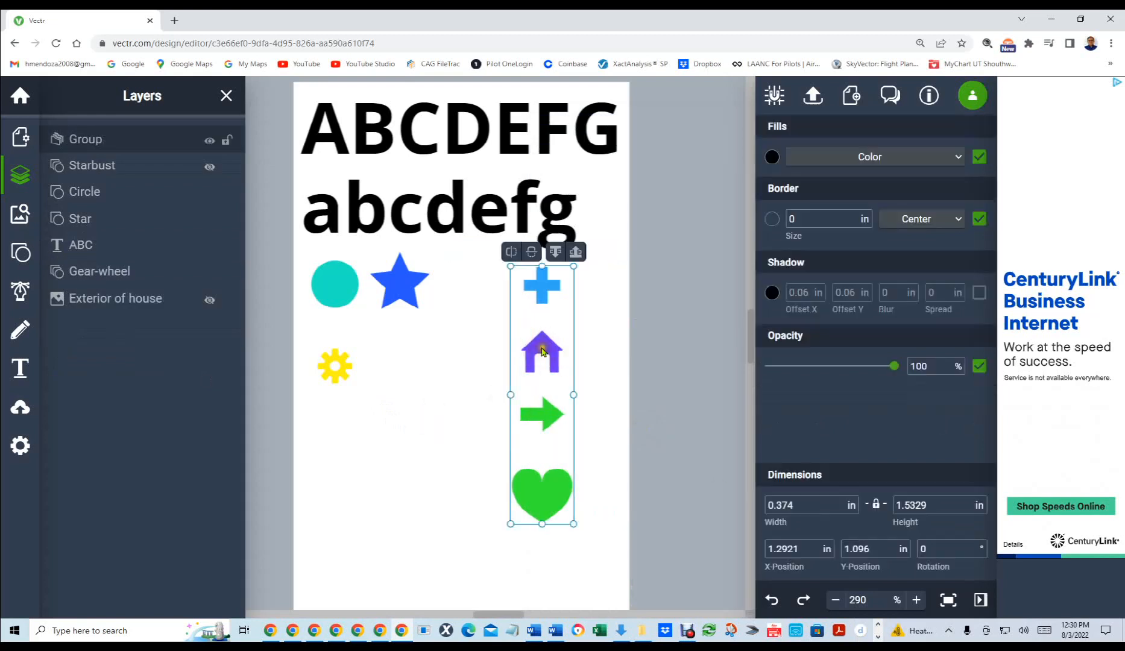
mouse_move(545, 306)
mouse_down()
mouse_move(540, 284)
mouse_move(509, 289)
mouse_move(574, 352)
mouse_move(479, 318)
mouse_move(552, 302)
mouse_move(553, 313)
mouse_up()
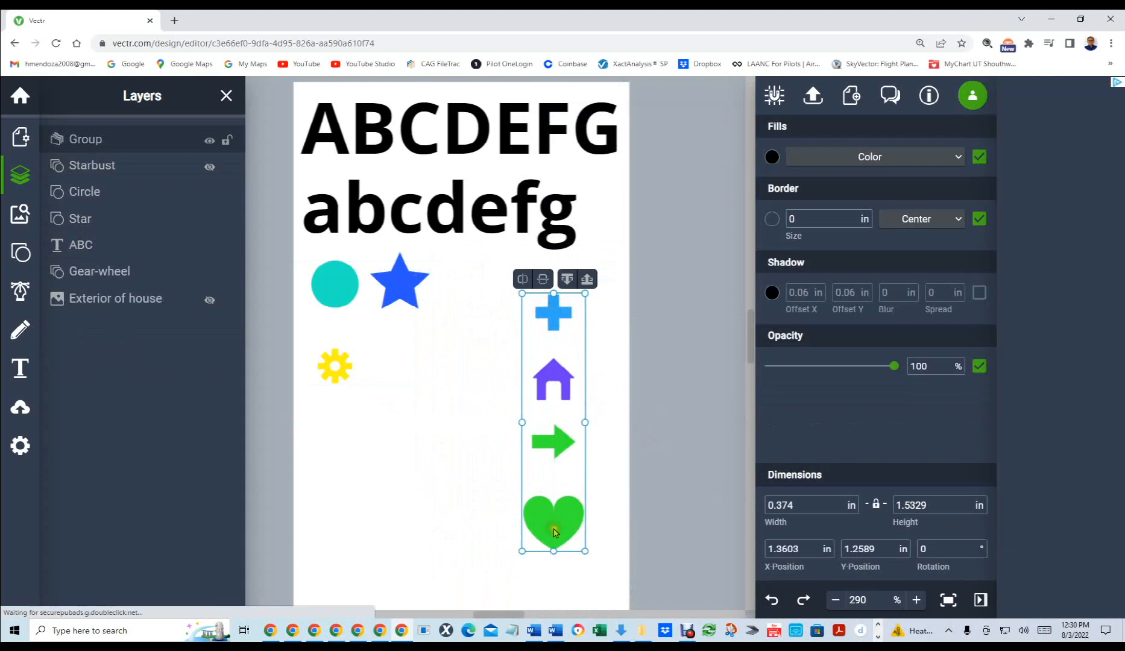
drag(559, 525, 544, 511)
click(537, 514)
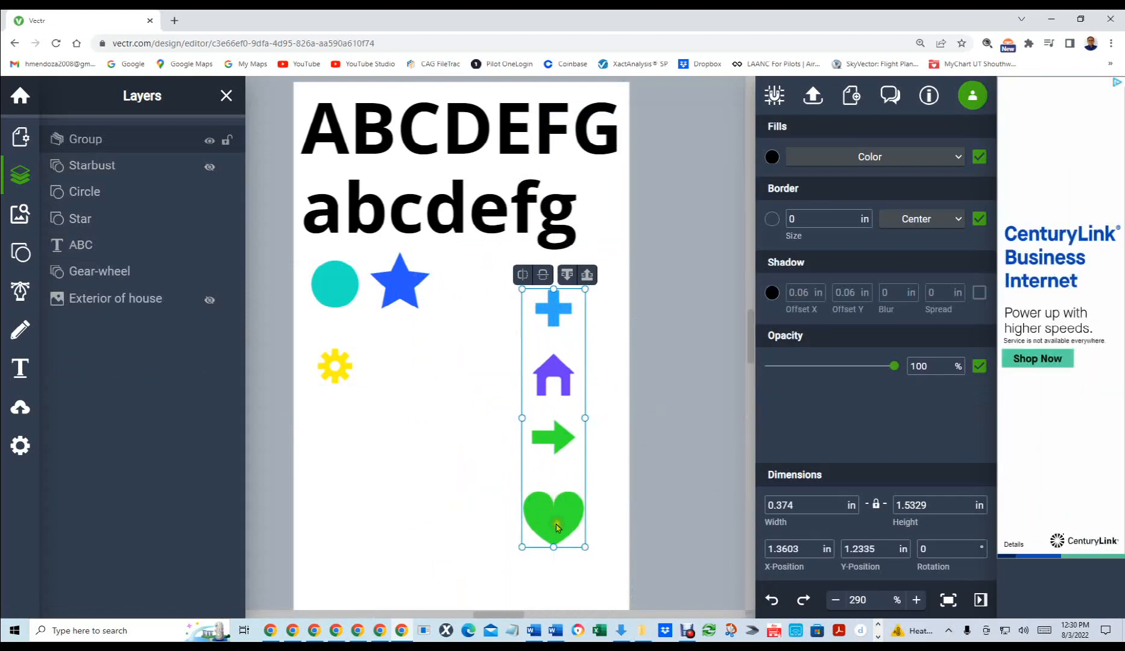
Ungroup the plus sign, house, arrow and heart into separate shapes.
scroll(574, 564, up, 1)
scroll(573, 563, up, 8)
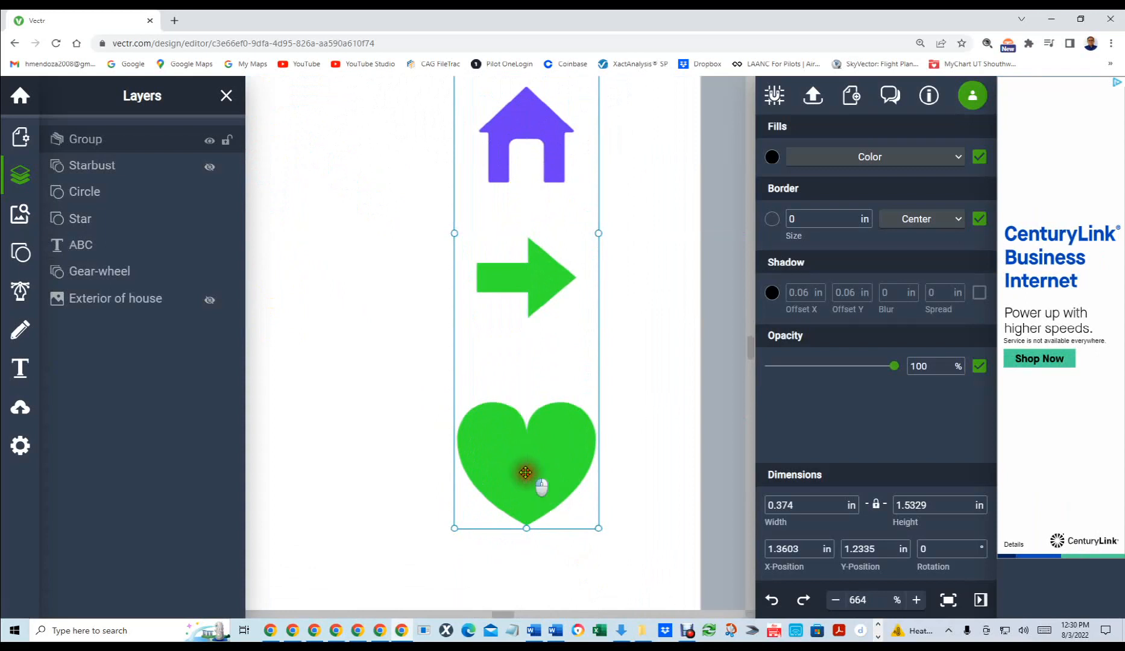
right_click(511, 416)
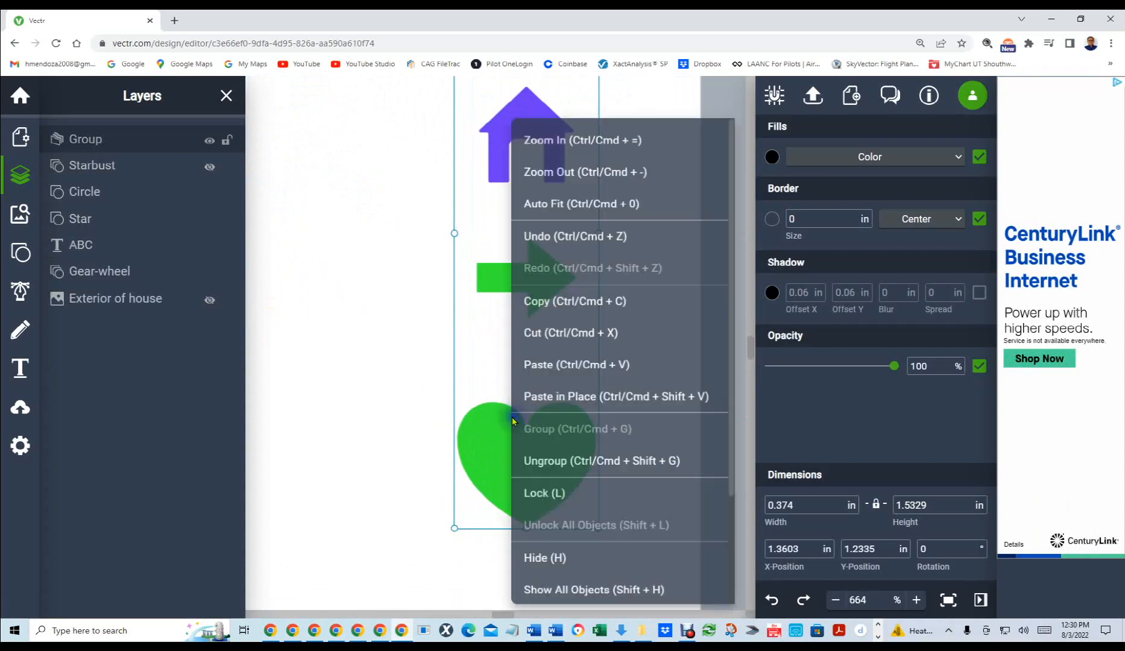
click(360, 420)
scroll(526, 460, down, 4)
click(529, 461)
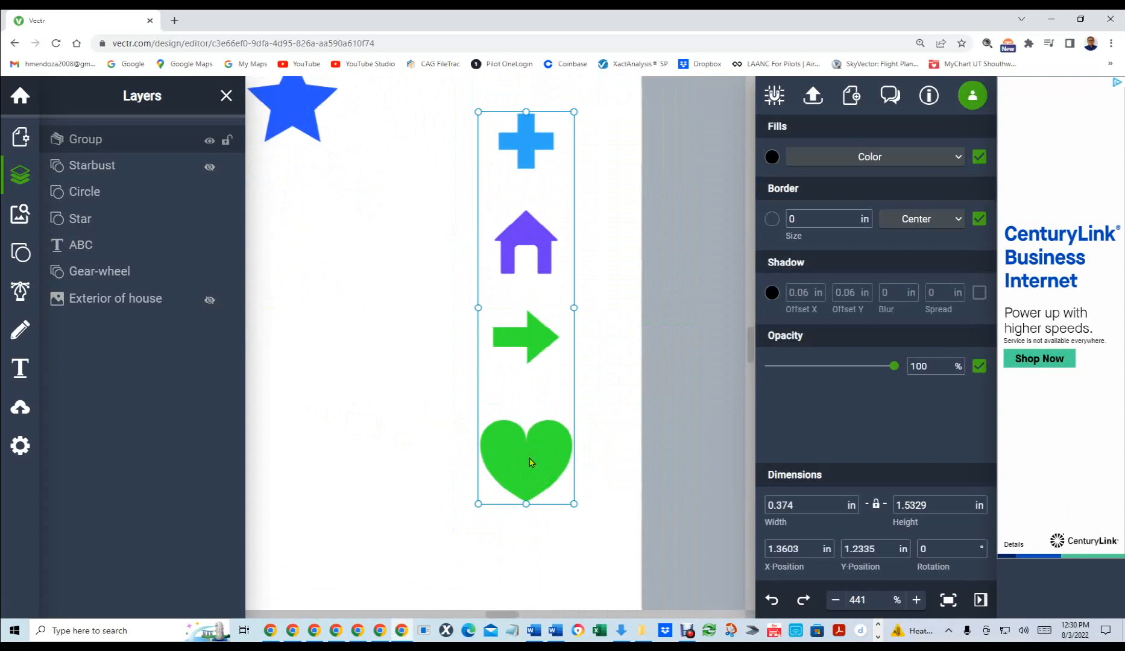
key(ctrl+shift+g)
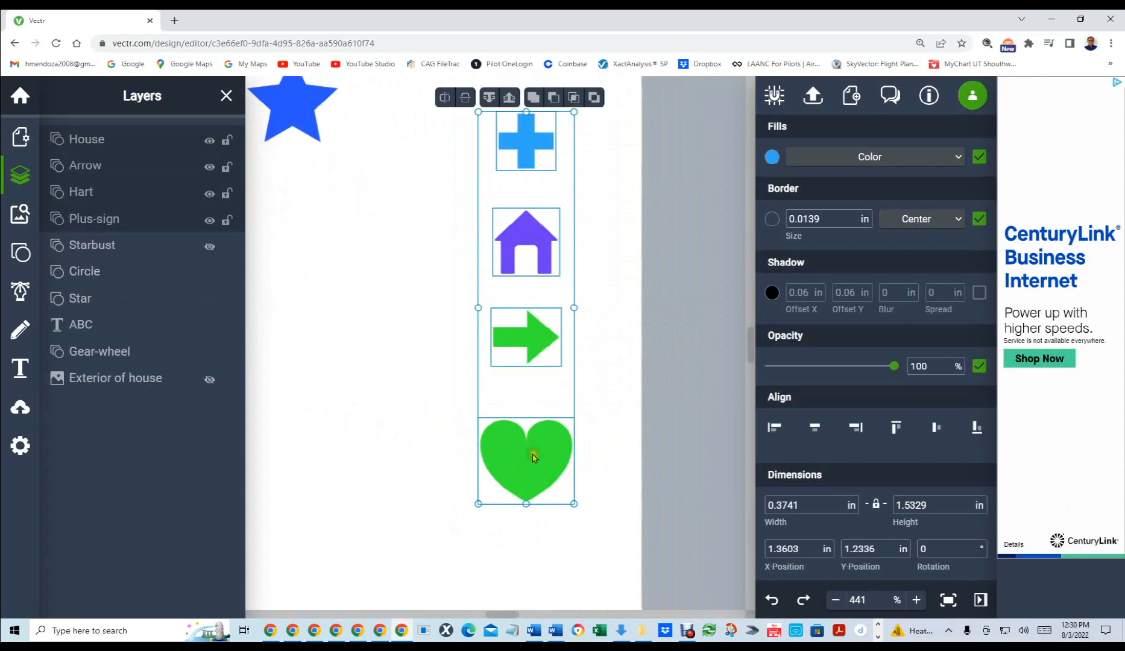
Select the heart on its own and show its editable shape points.
click(579, 452)
click(539, 454)
click(539, 457)
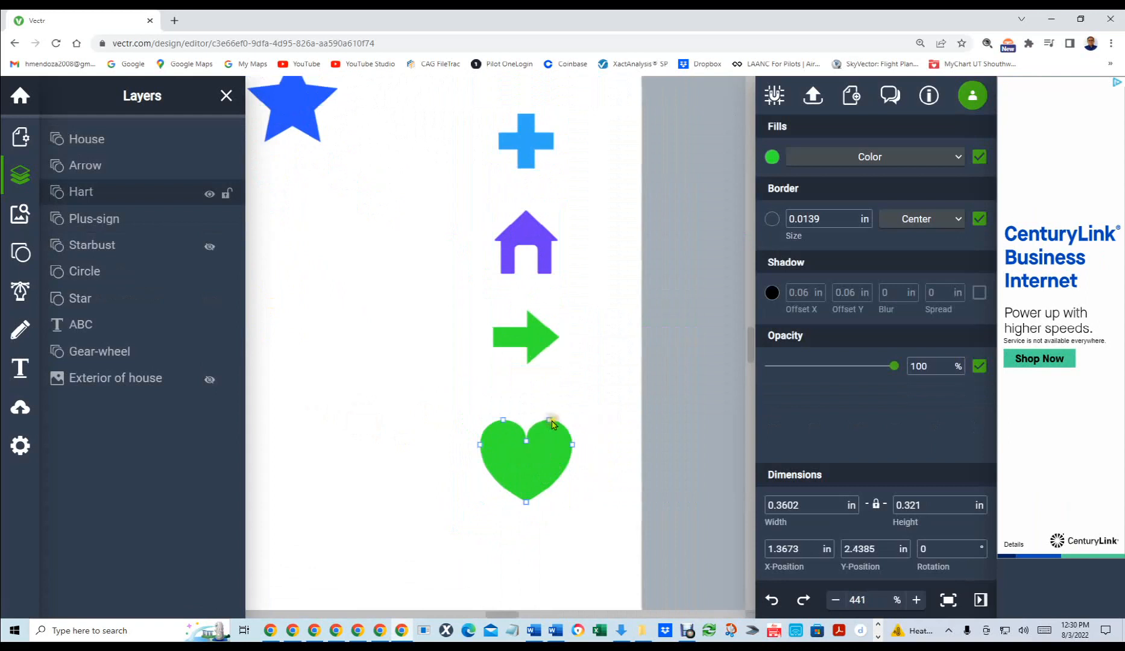
Fill in the house's door opening by deleting the points that form the top of the doorway.
click(528, 236)
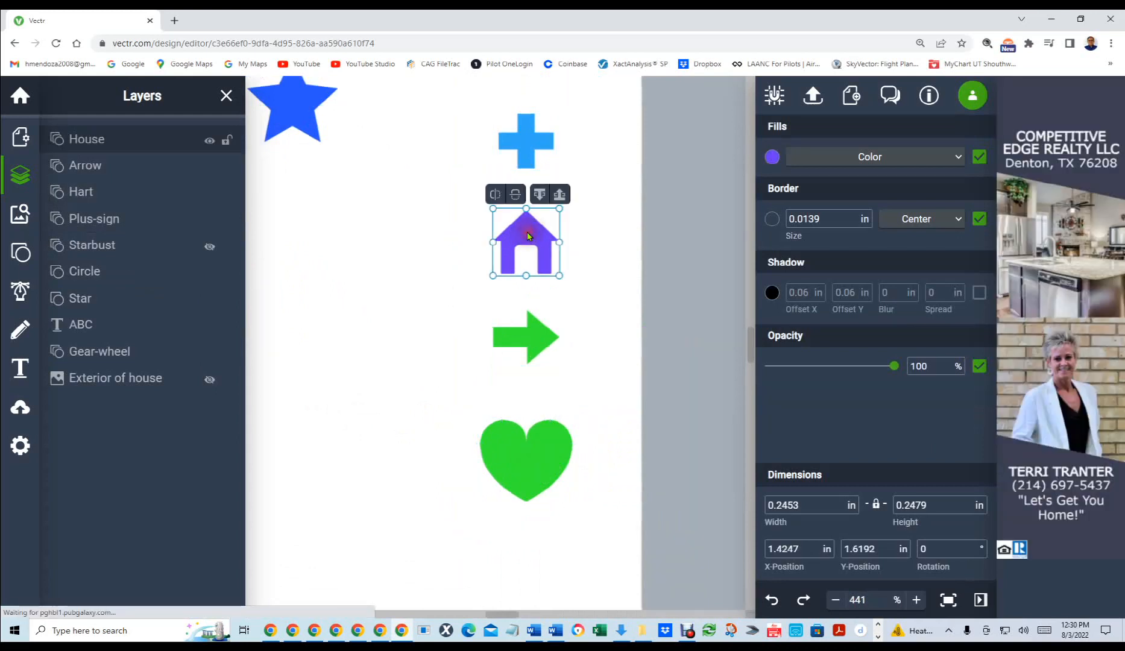
click(528, 235)
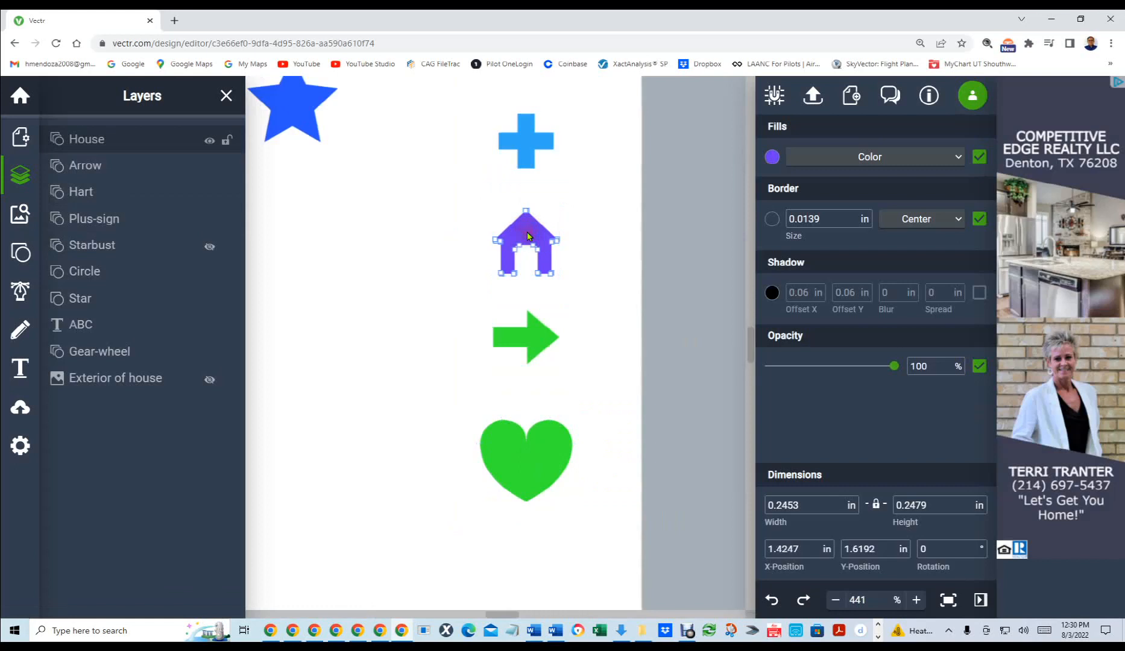
scroll(531, 283, up, 5)
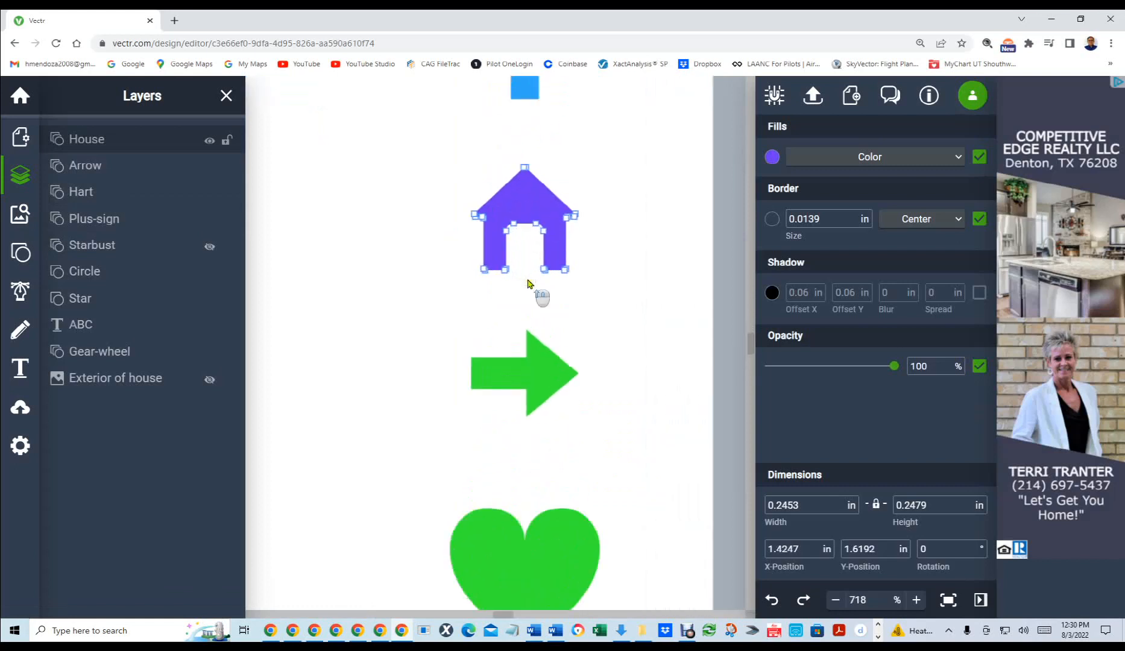
click(535, 225)
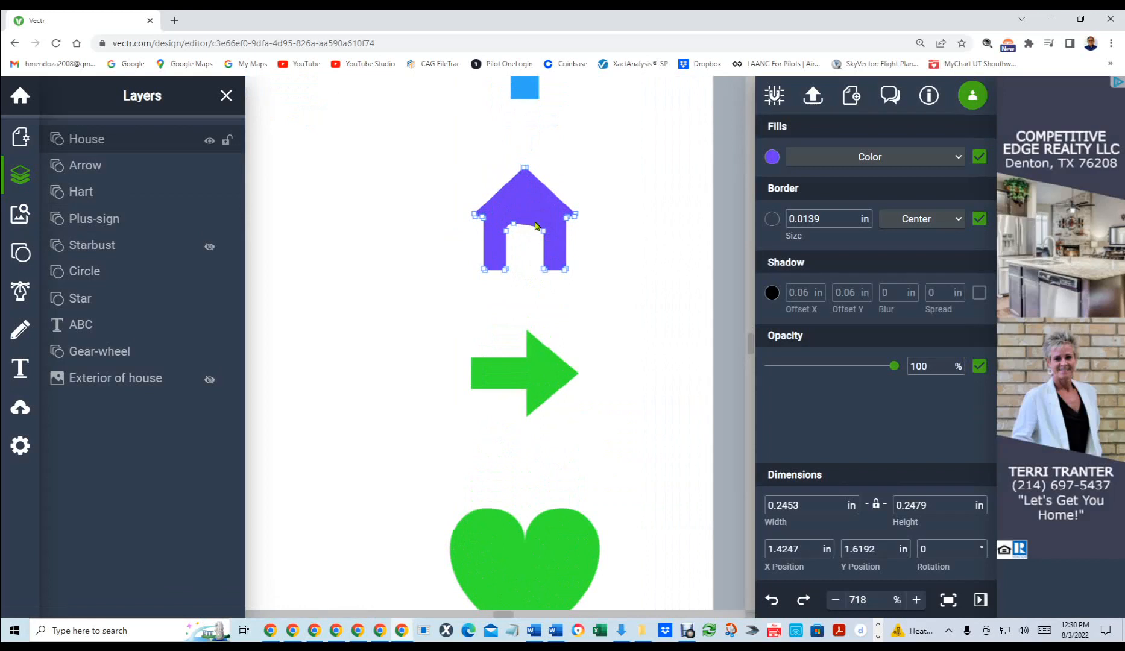
click(541, 234)
drag(543, 231, 513, 222)
click(512, 221)
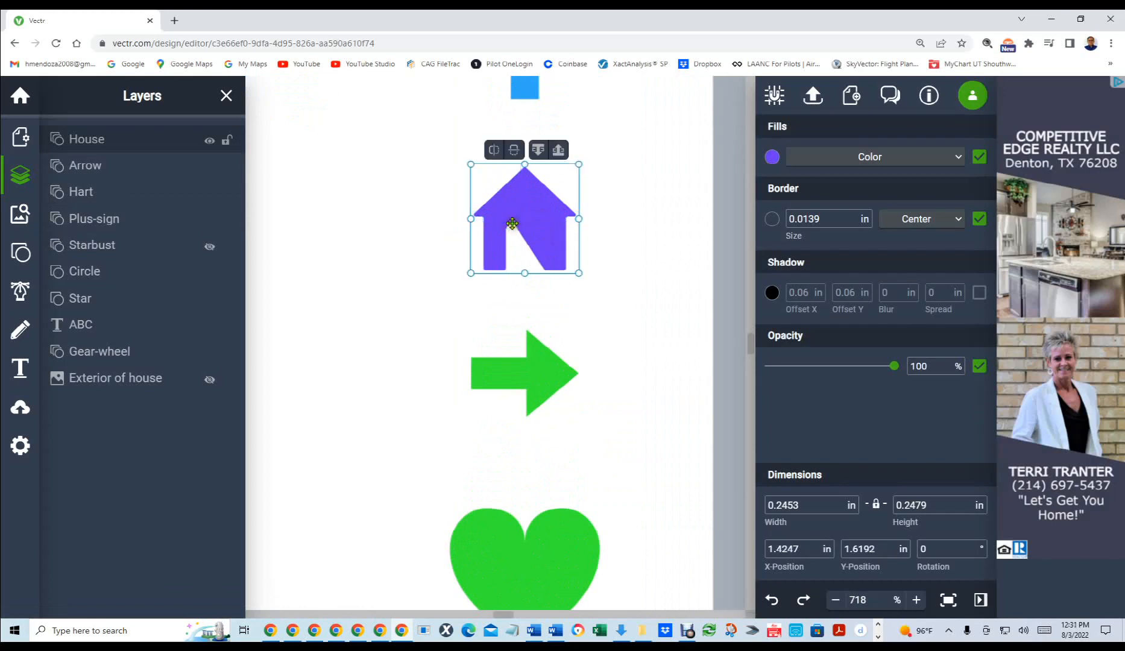
double_click(517, 228)
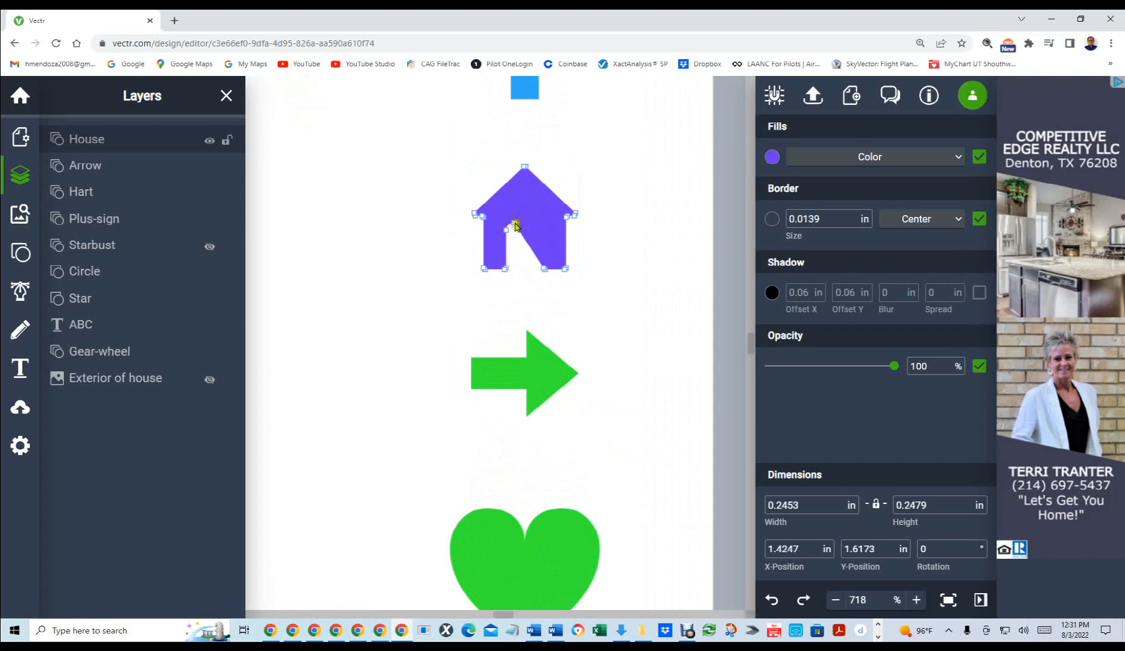
click(510, 223)
key(Delete)
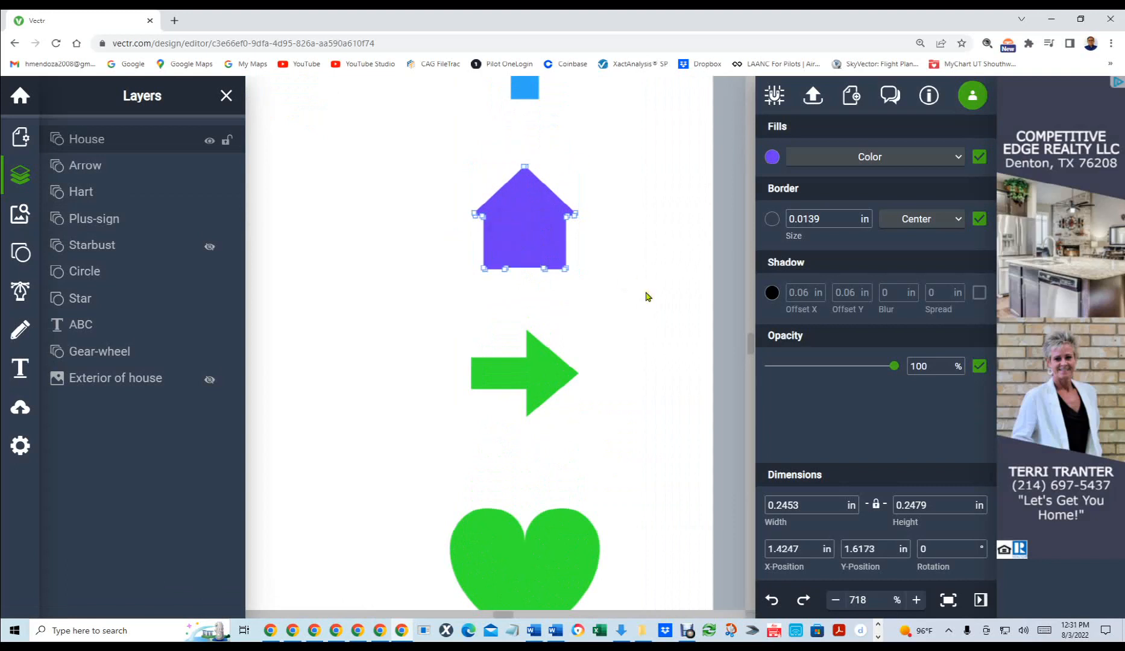
Select the plus sign, edited house, arrow and heart together and group them again.
scroll(646, 295, down, 3)
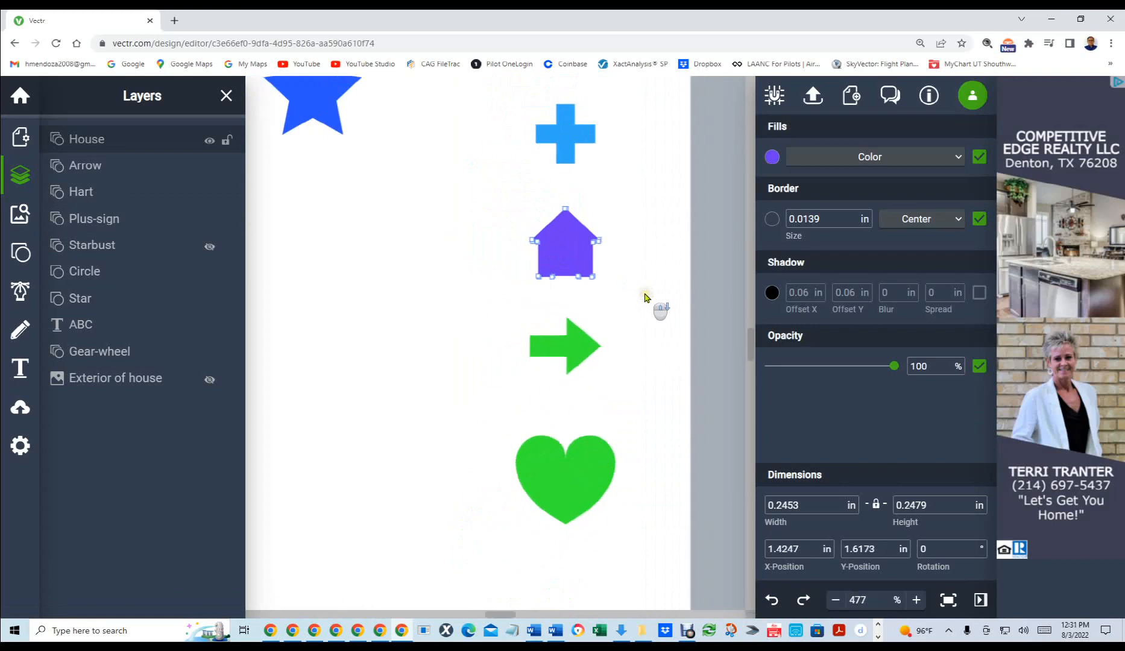
drag(641, 544, 490, 106)
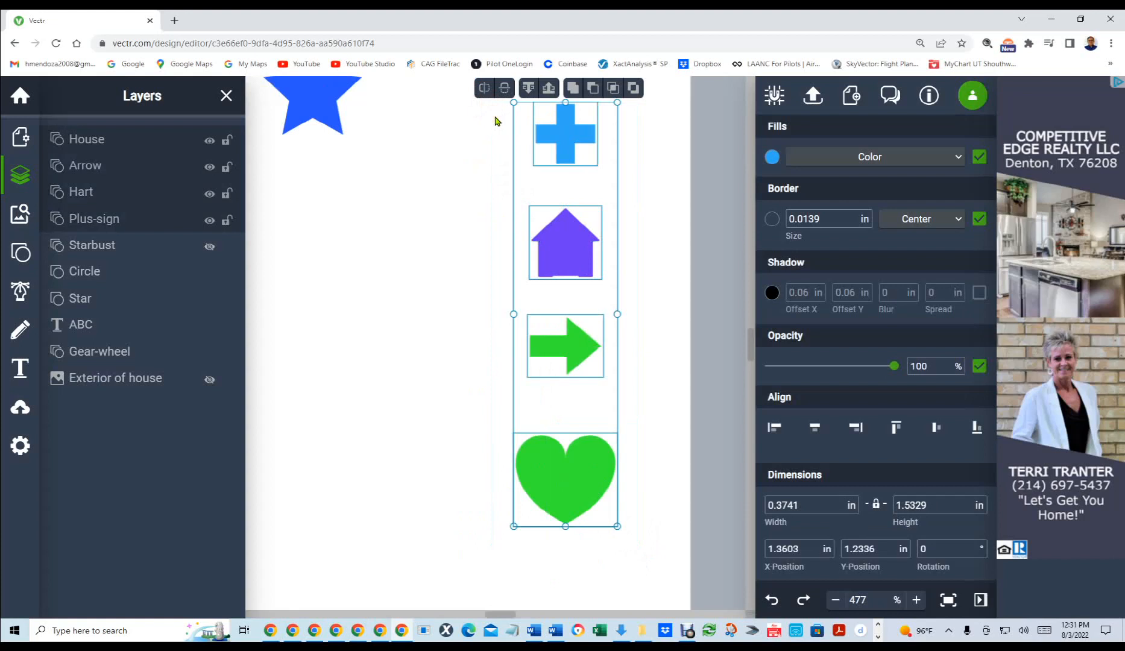
key(ctrl+g)
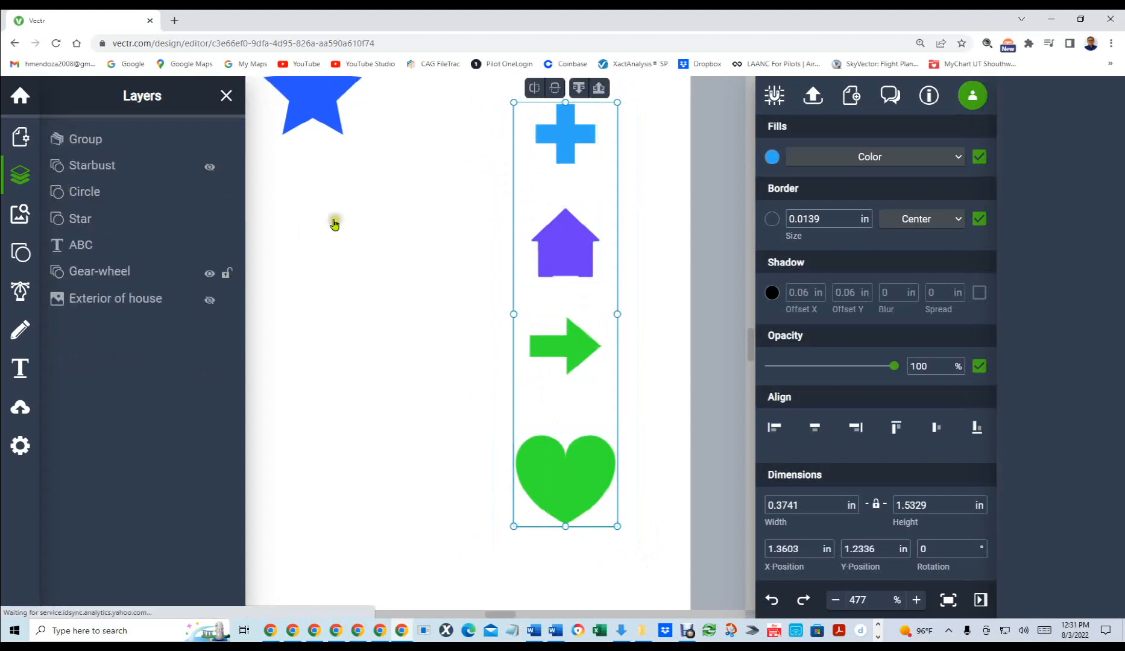
right_click(560, 235)
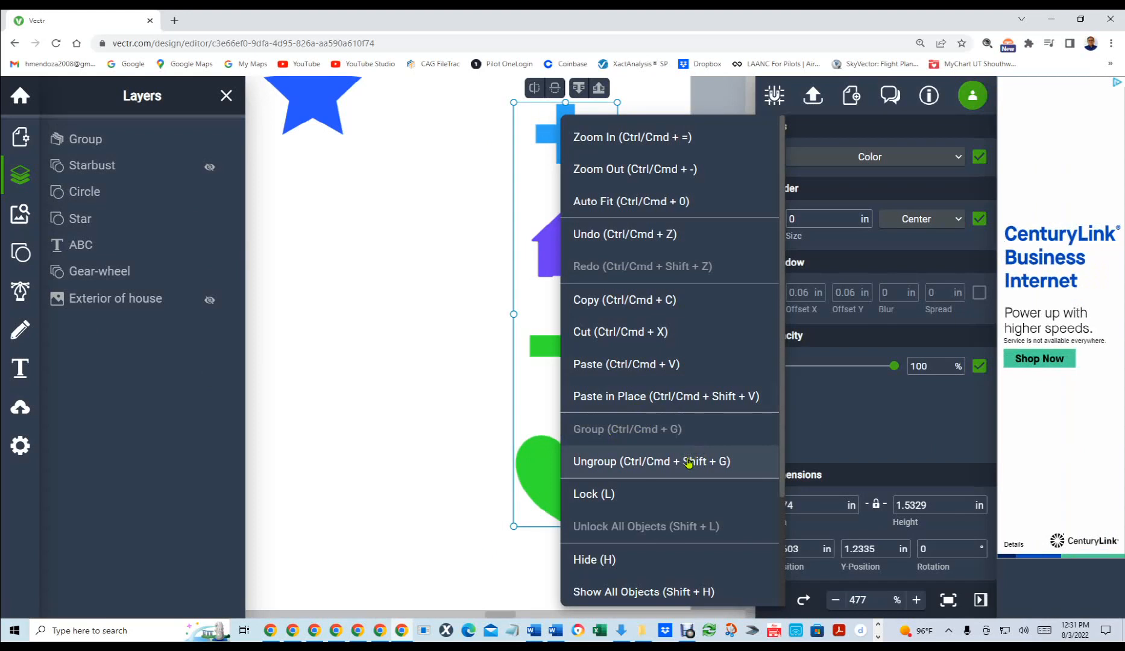
click(427, 399)
Select the group of four shapes, ungroup it and clear the selection.
key(ctrl+0)
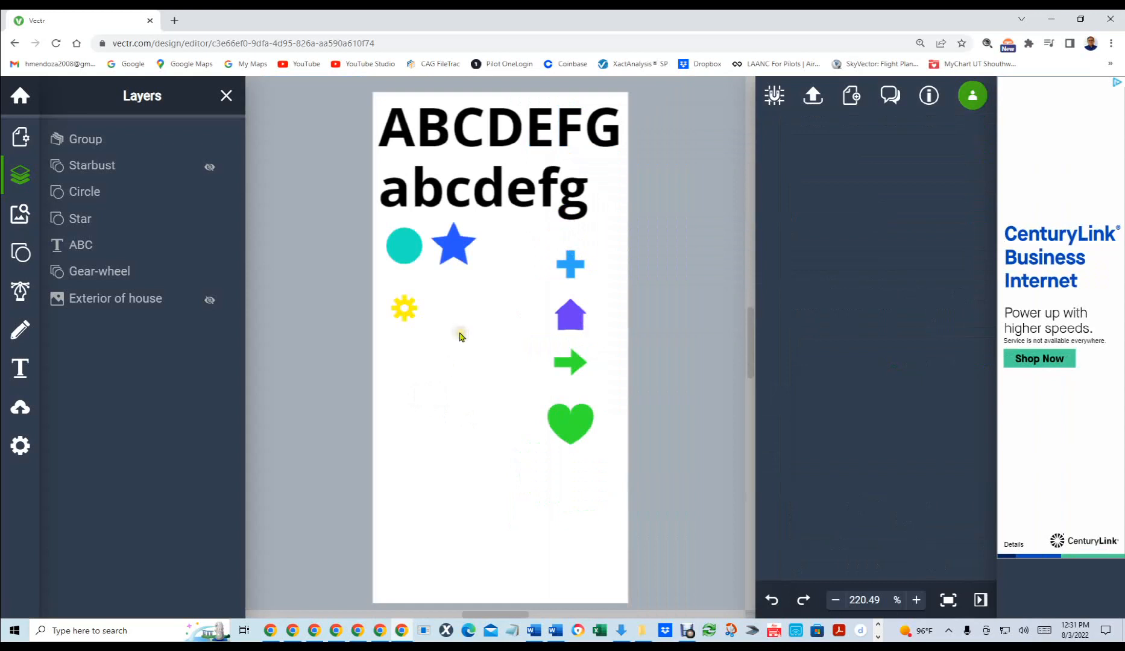
drag(595, 486, 533, 241)
click(536, 238)
click(622, 297)
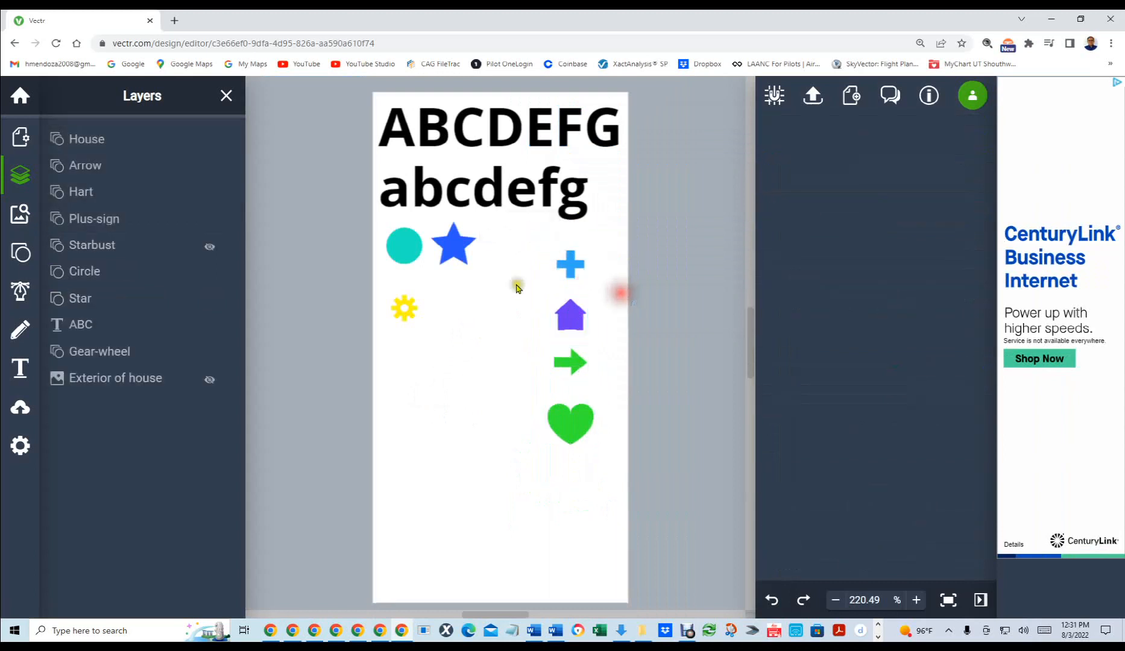
Spread the plus sign, house, arrow and heart individually across the lower page, with the house at about X 0.46 in, Y 2.69 in.
drag(568, 266, 399, 405)
drag(570, 323, 447, 456)
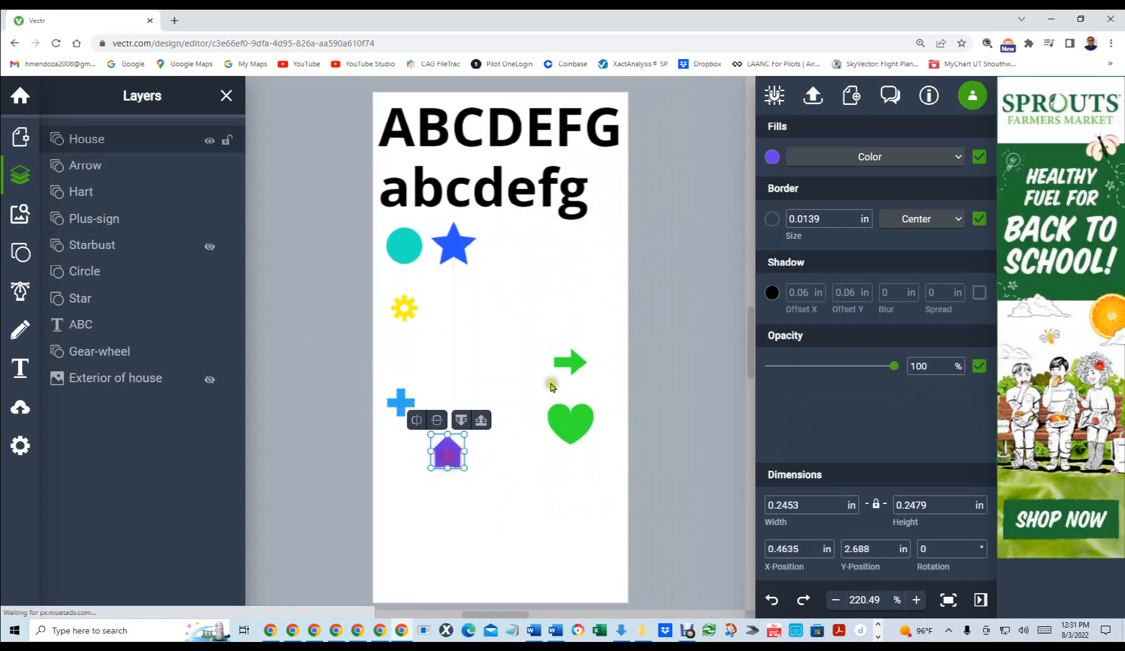
click(575, 363)
drag(574, 364, 522, 456)
click(581, 423)
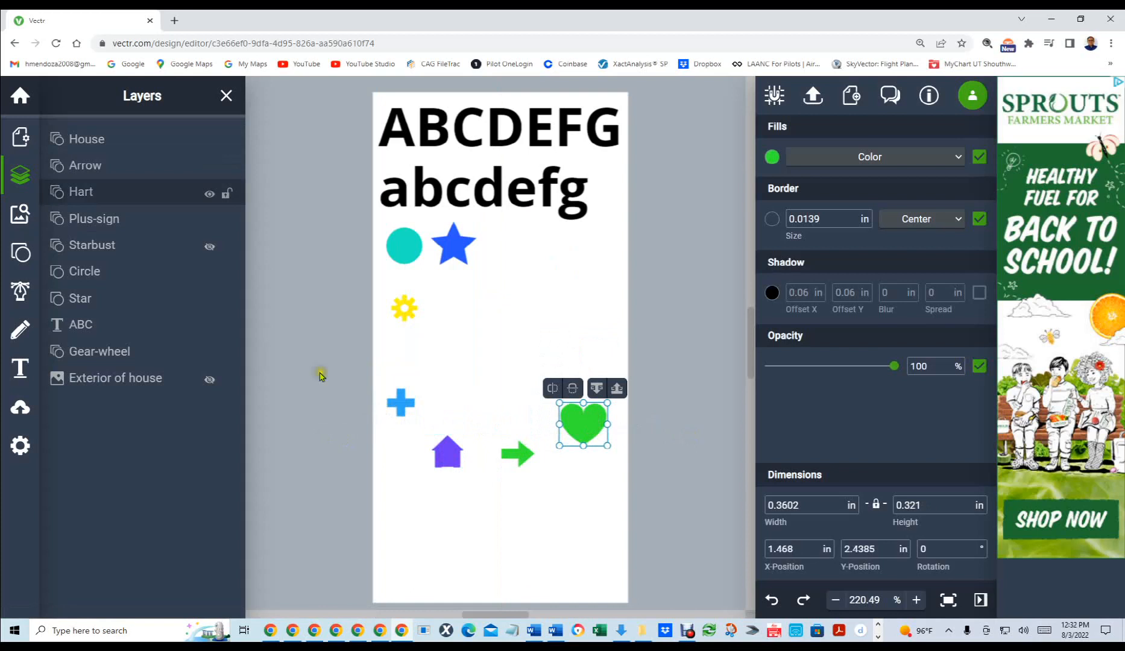
Select the plus sign, house, arrow and heart and align them with Align Middle.
drag(334, 372, 699, 498)
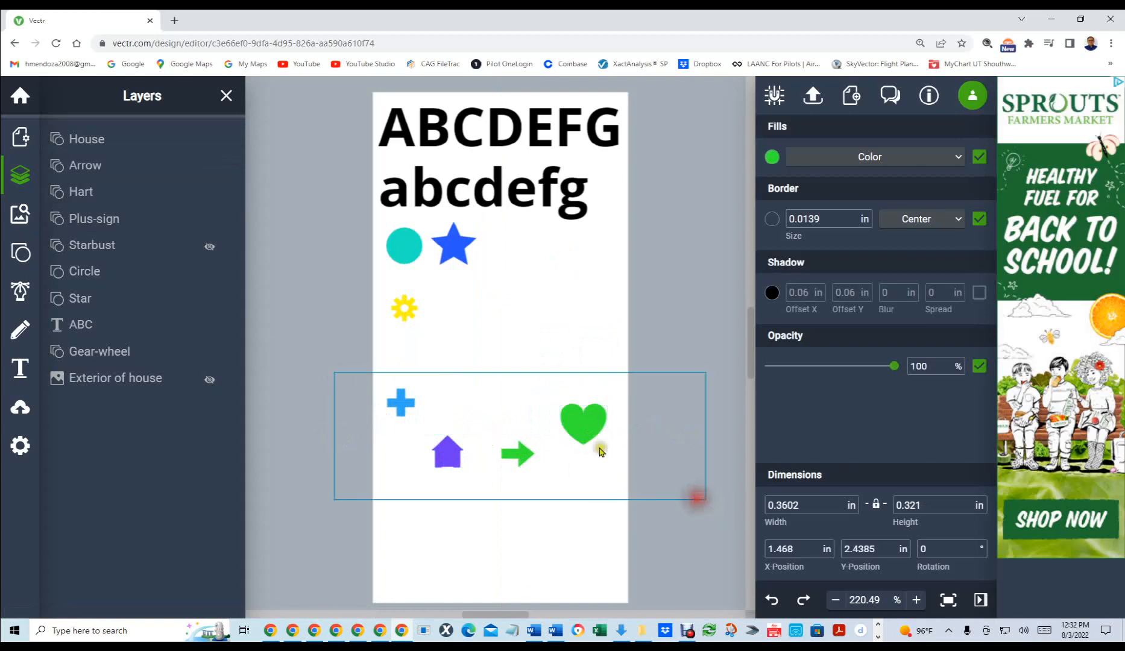
right_click(577, 426)
scroll(663, 502, down, 3)
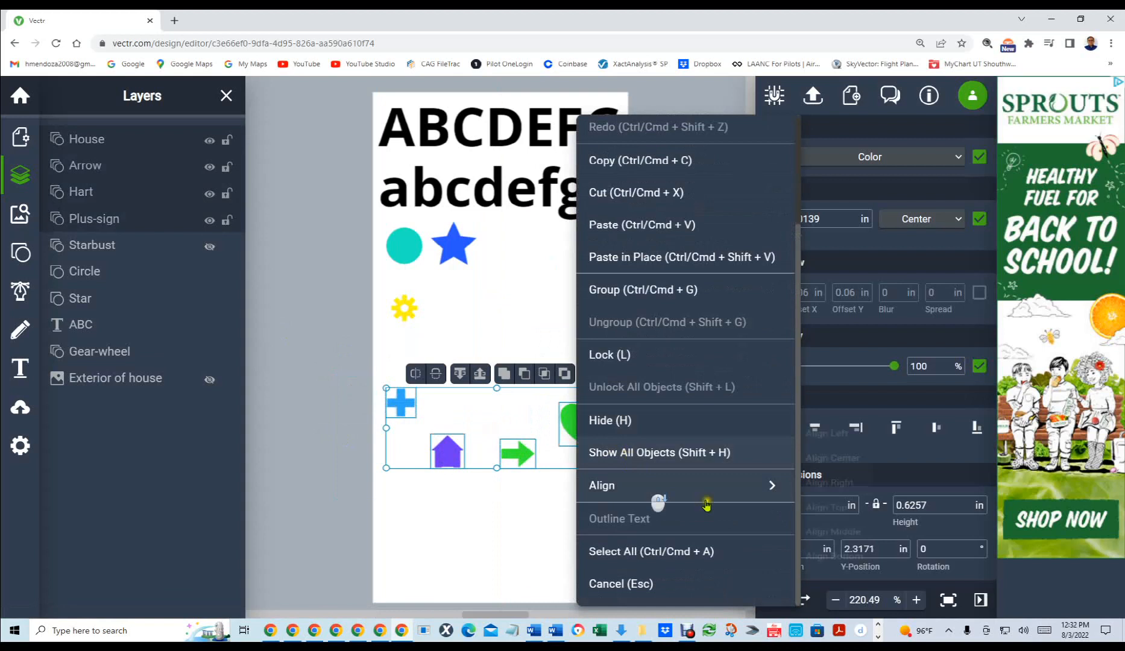
mouse_move(748, 482)
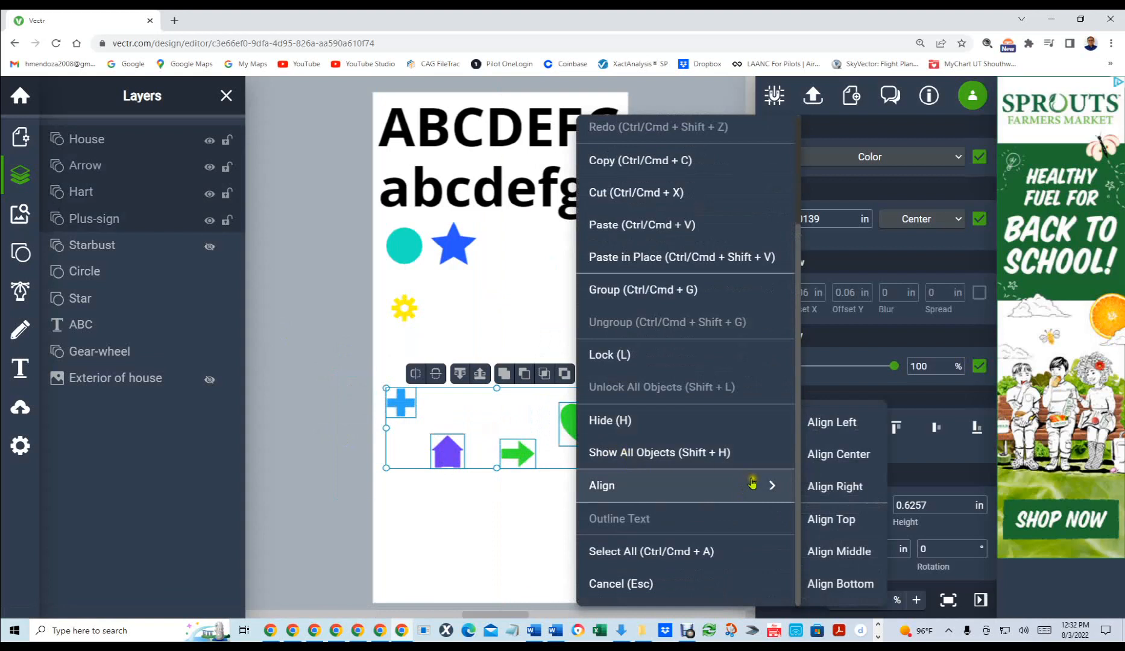
click(846, 550)
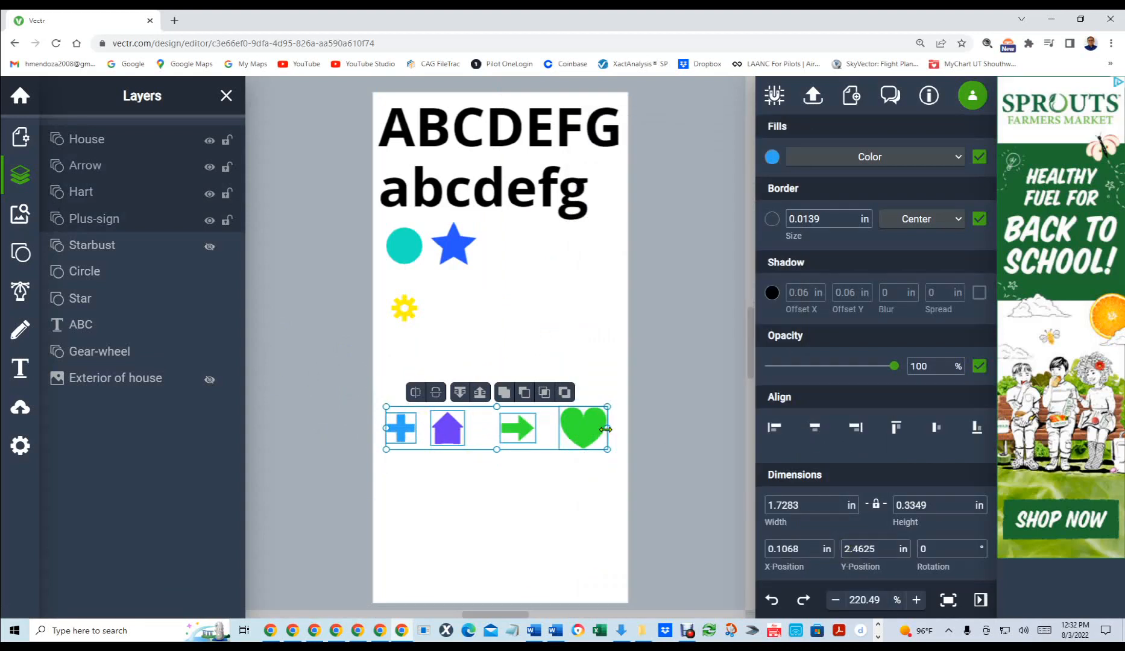
Align the row of four selected shapes with Align Bottom.
right_click(582, 428)
scroll(677, 434, down, 2)
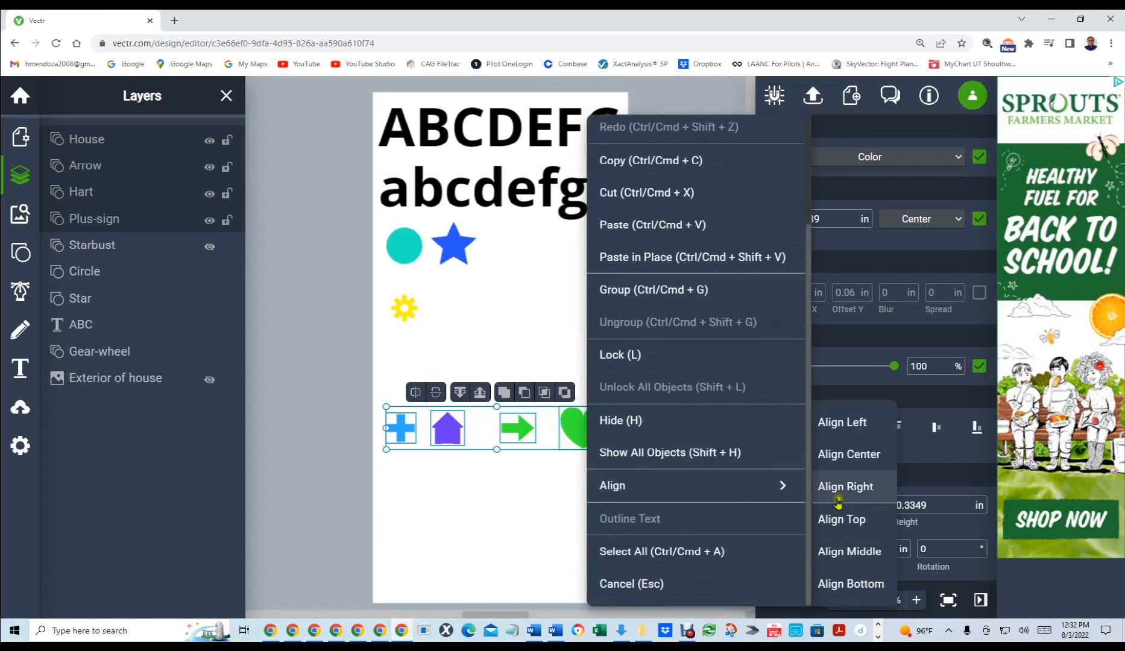
click(860, 584)
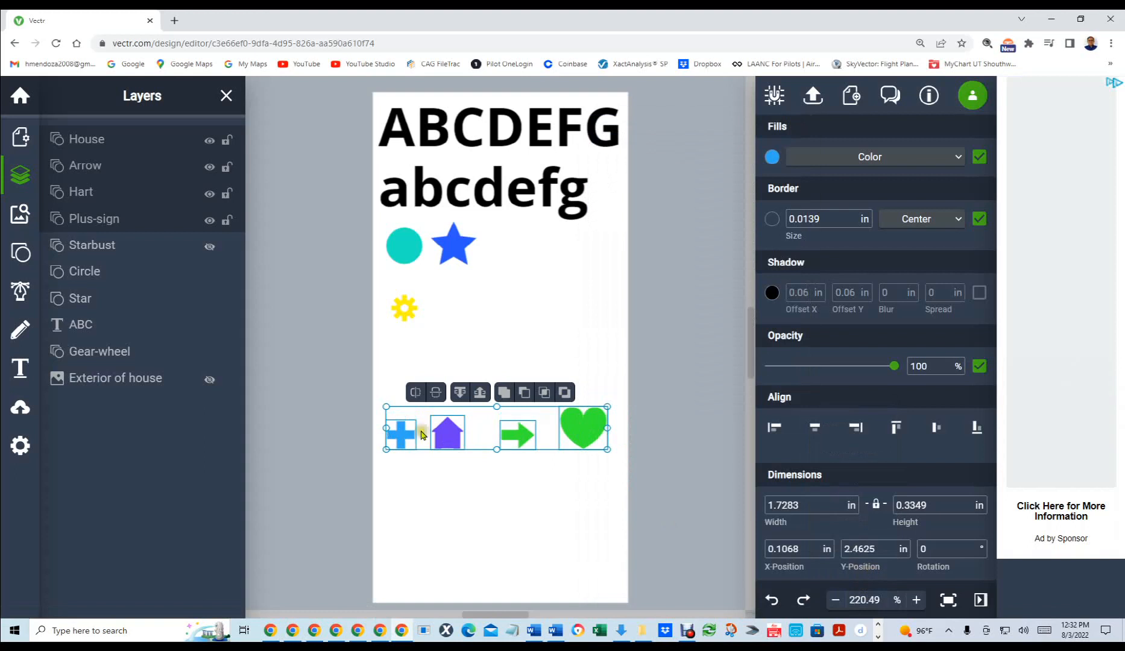
Align the four shapes with Align Top and clear the selection.
right_click(516, 433)
scroll(622, 464, down, 2)
mouse_move(647, 482)
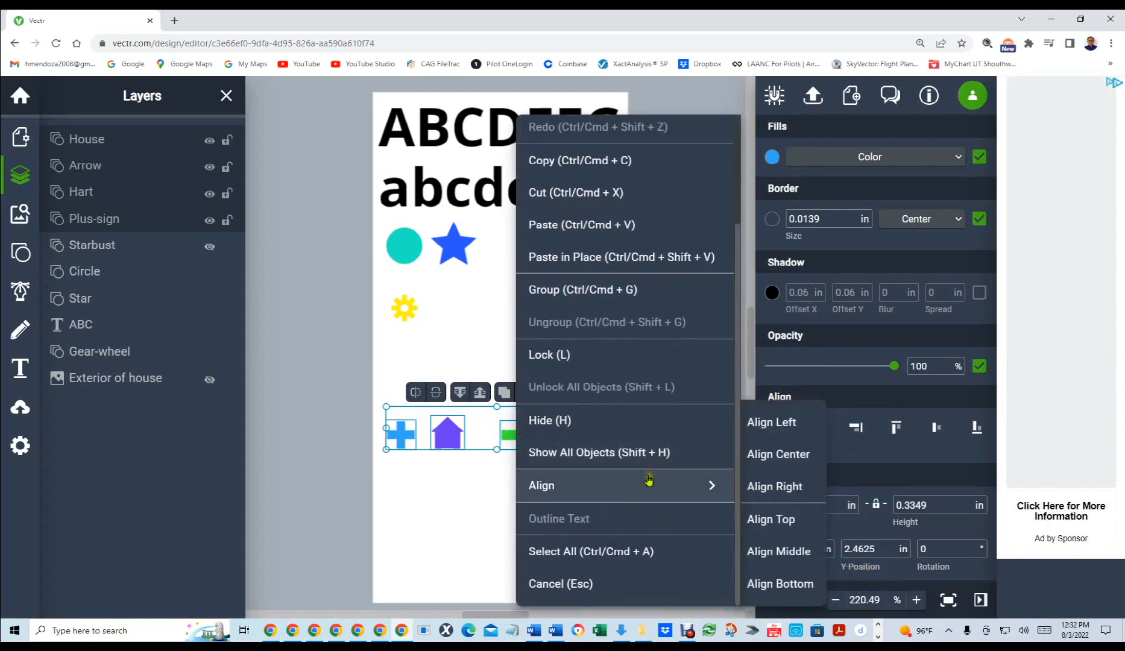
click(772, 518)
click(498, 495)
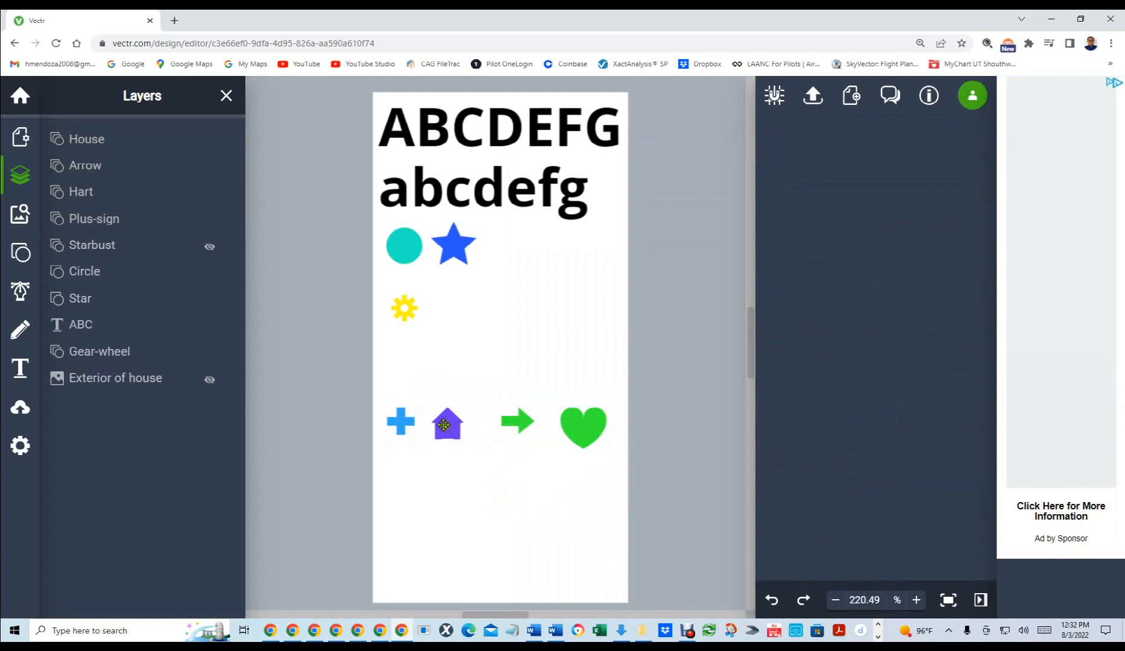
Move the house to about X 0.89 in, Y 2.43 in so it overlaps the arrow.
drag(454, 432, 502, 416)
scroll(554, 470, up, 4)
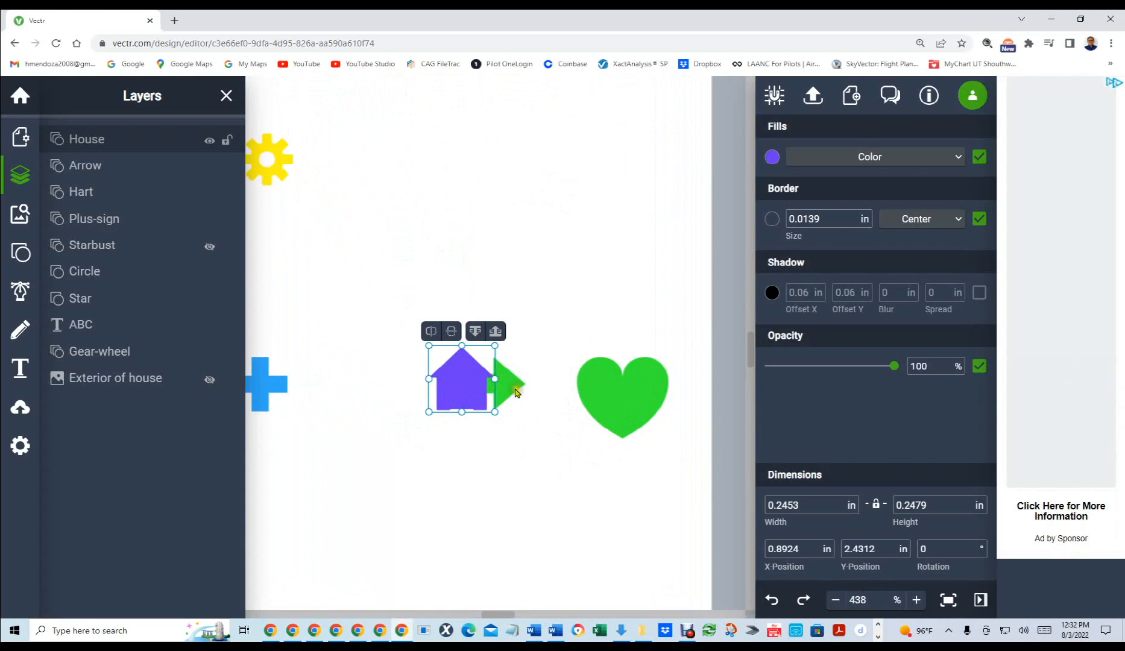
click(550, 441)
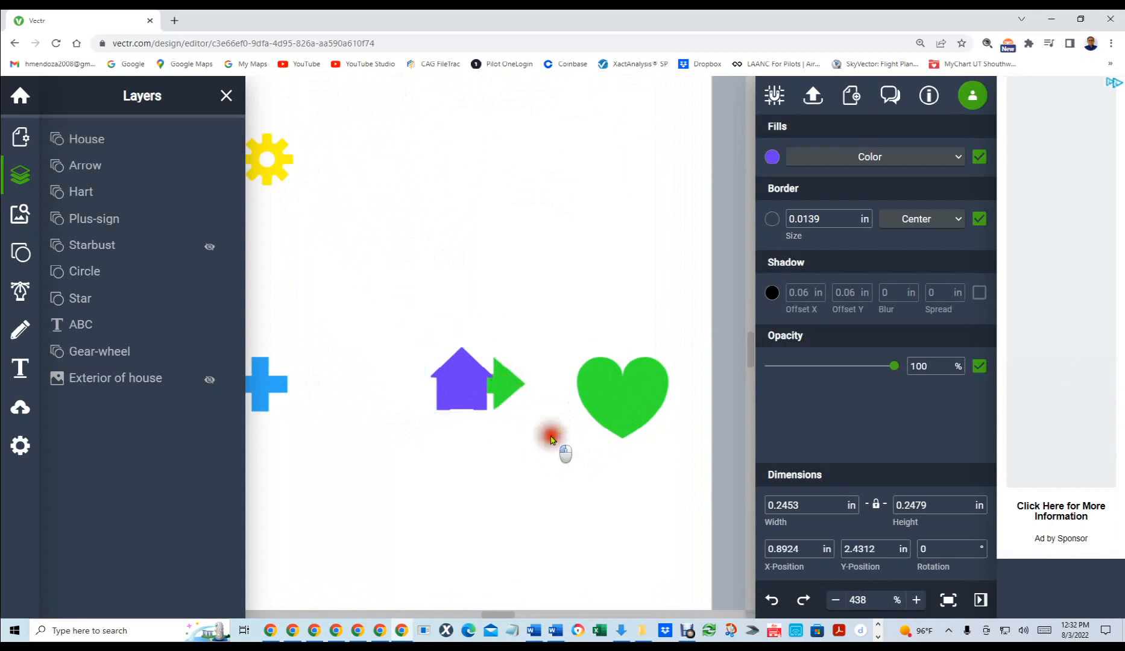
Bring the arrow forward above the house, and move the Arrow layer down to just below Plus-sign.
click(508, 392)
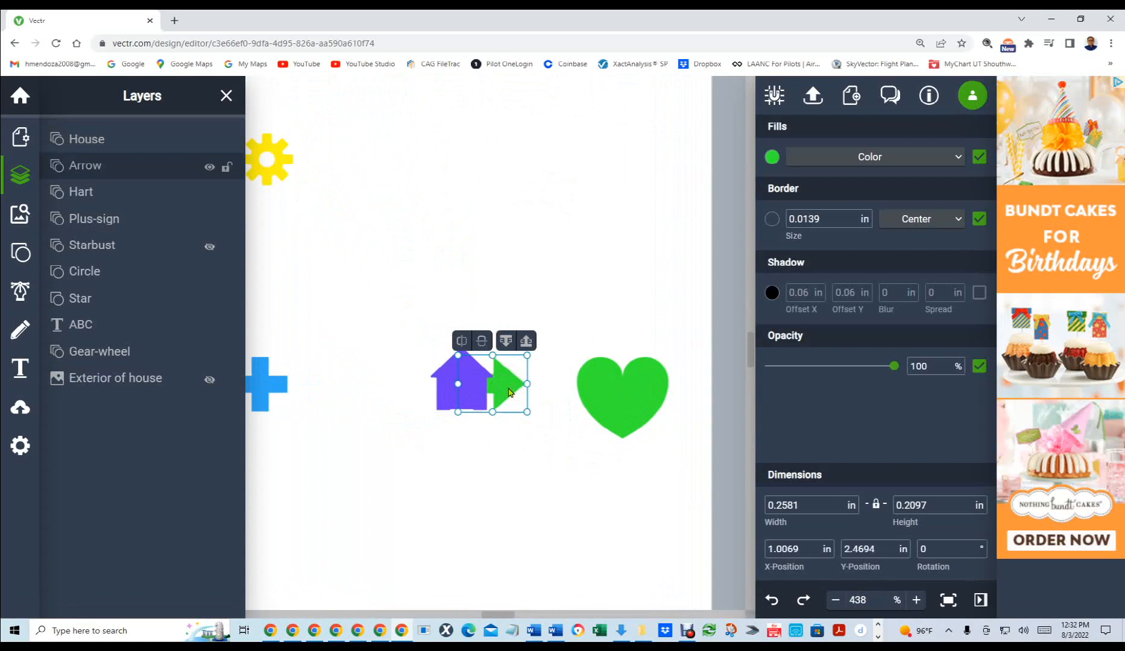
key(ctrl+])
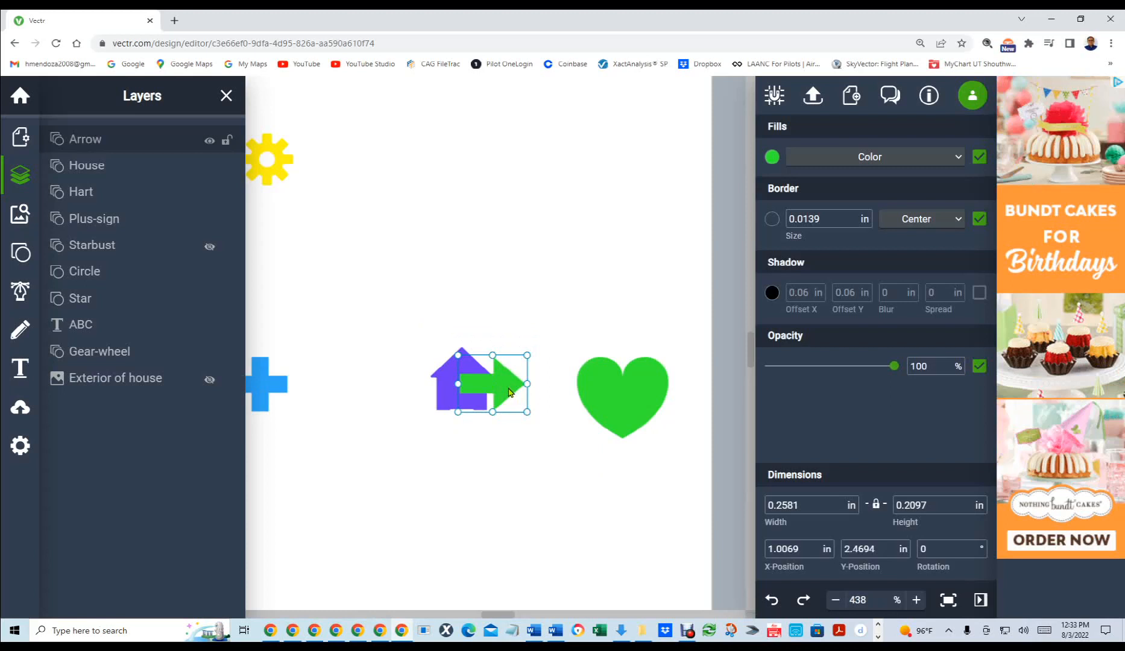
click(509, 392)
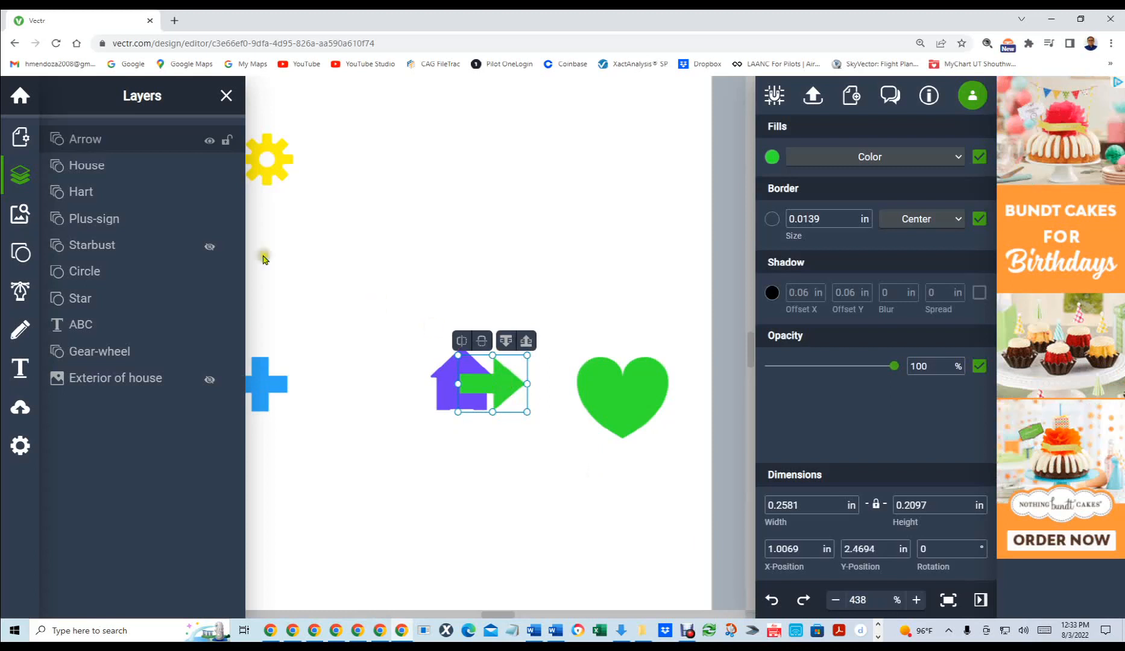
mouse_move(164, 134)
mouse_down()
mouse_move(172, 147)
mouse_move(158, 241)
mouse_up()
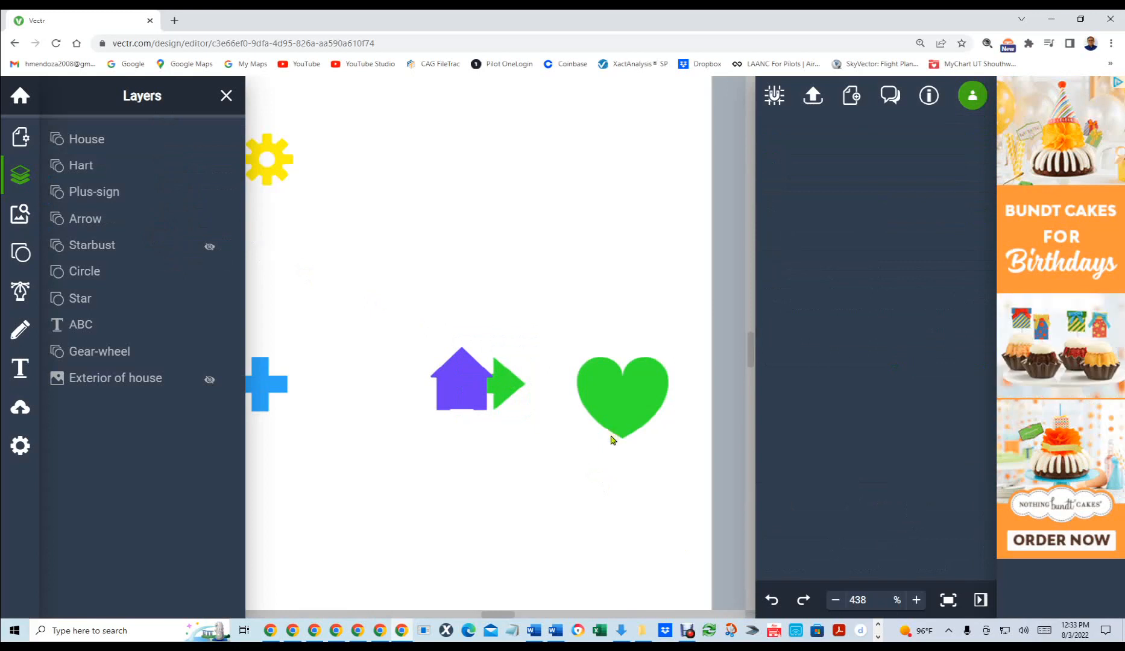
scroll(611, 440, down, 1)
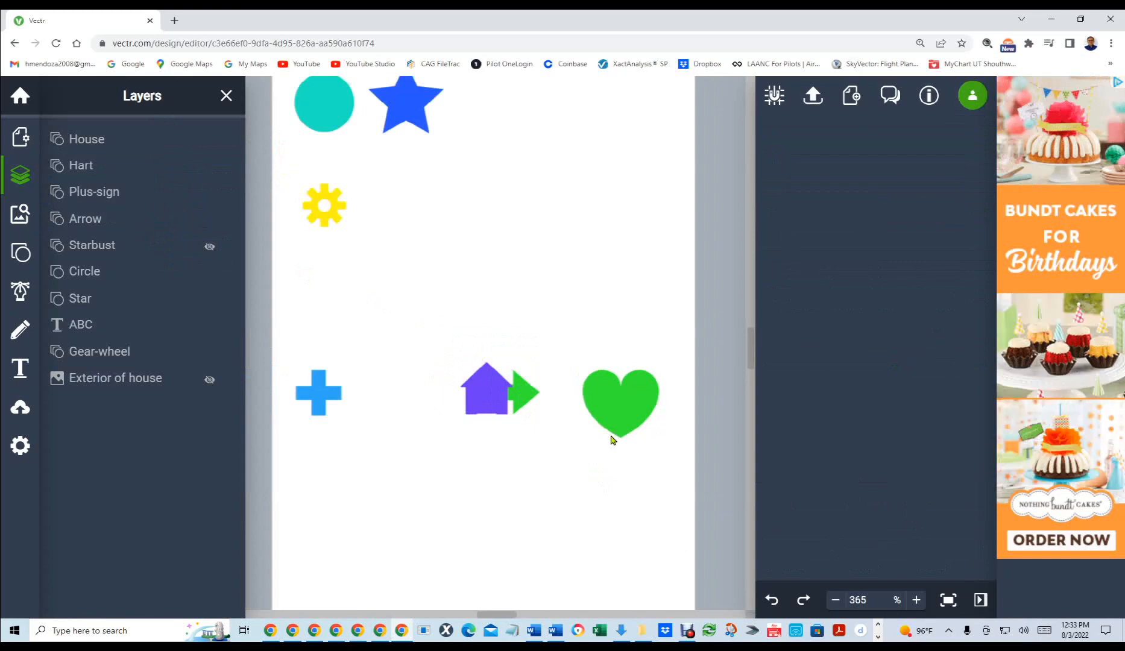
Turn on grid and snapping, and move the heart and house up to the grid lines, with the house at about X 0.56 in, Y 2.23 in.
click(770, 96)
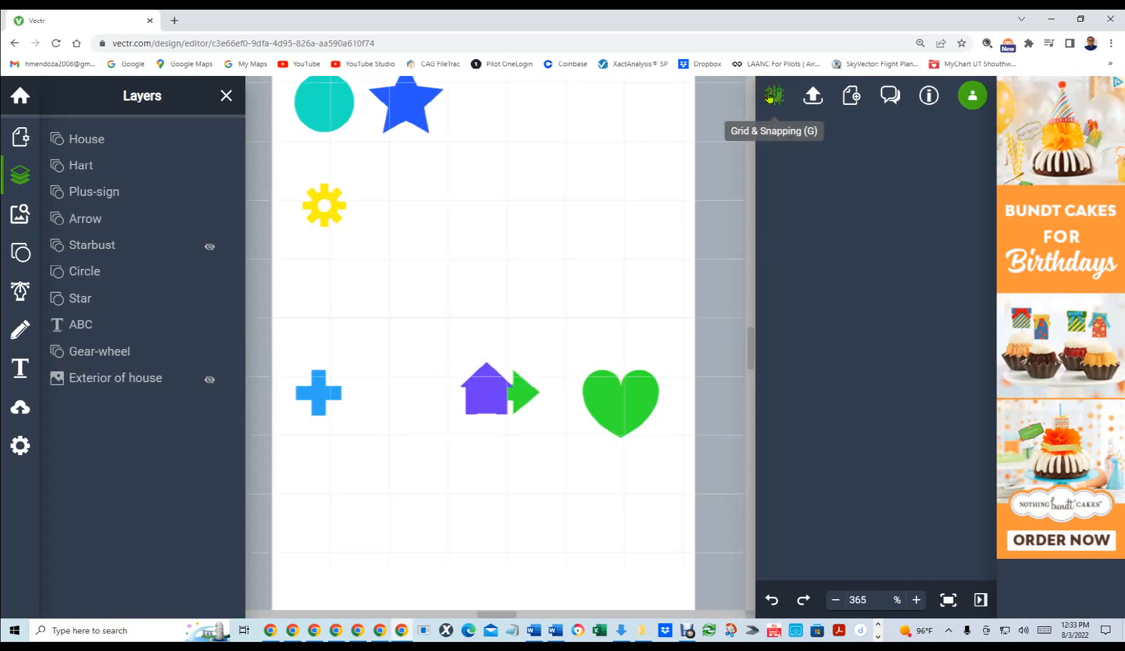
drag(610, 407, 593, 354)
drag(497, 403, 417, 353)
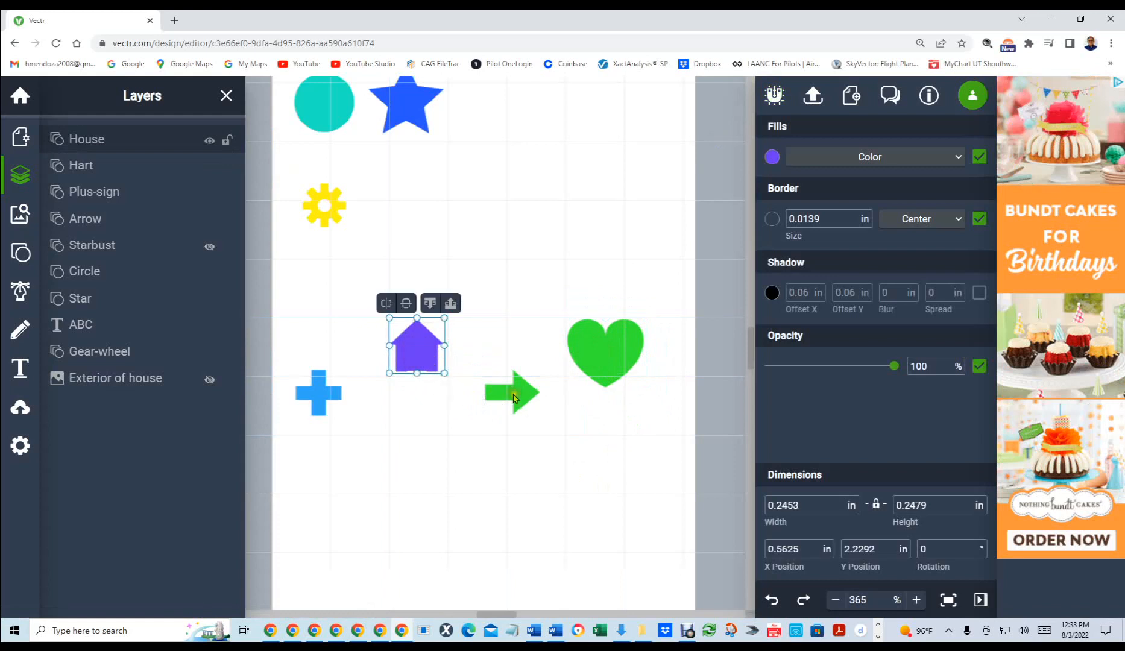
Arrange the heart, arrow, house and plus sign in a column with their left edges on one vertical grid line at about X 1.40 in.
drag(517, 400, 507, 336)
drag(616, 228, 603, 182)
click(521, 353)
drag(508, 338, 595, 326)
drag(416, 347, 595, 437)
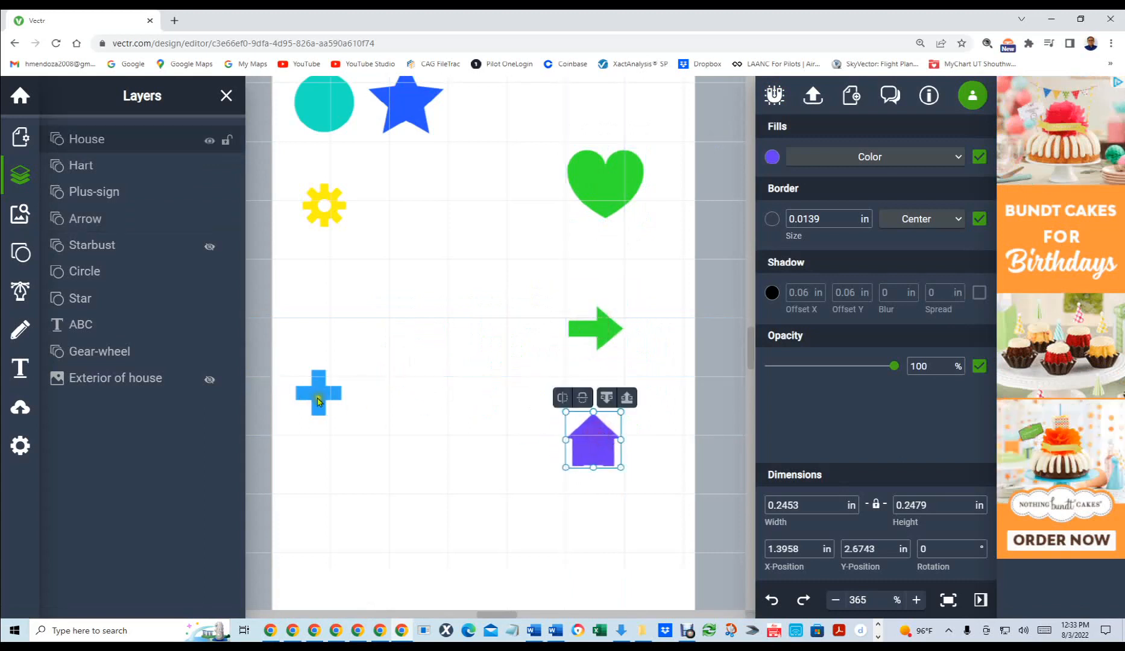
drag(312, 392, 584, 511)
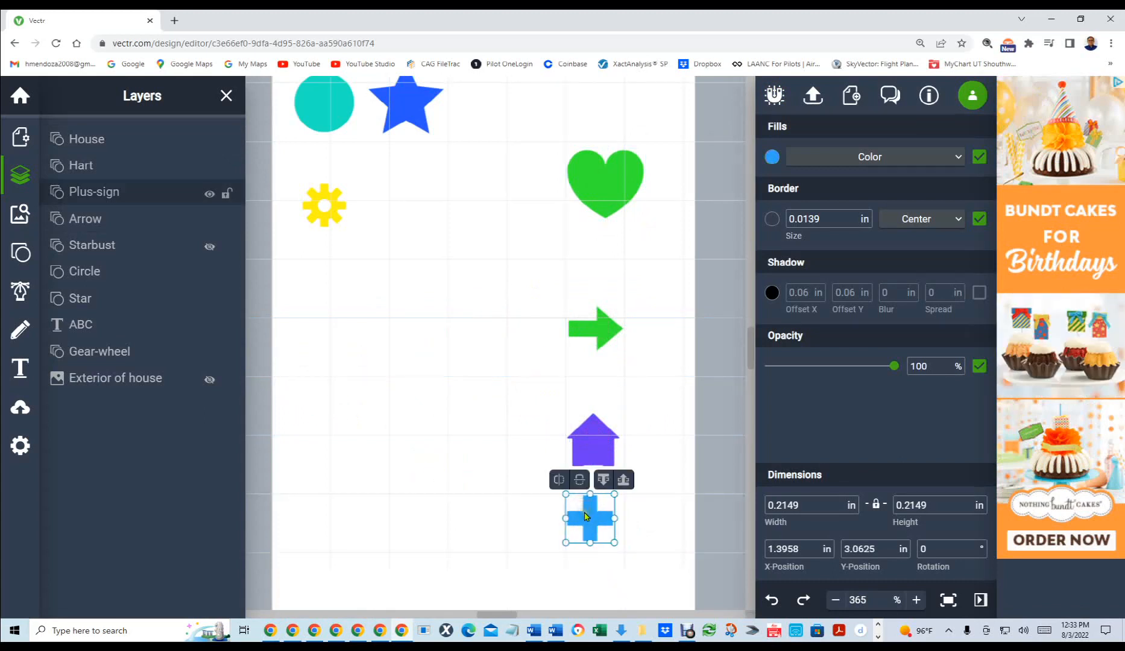
Snap the arrow to the grid at about X 0.85 in, Y 2.23 in, fit the whole page in view and clear the selection.
click(595, 327)
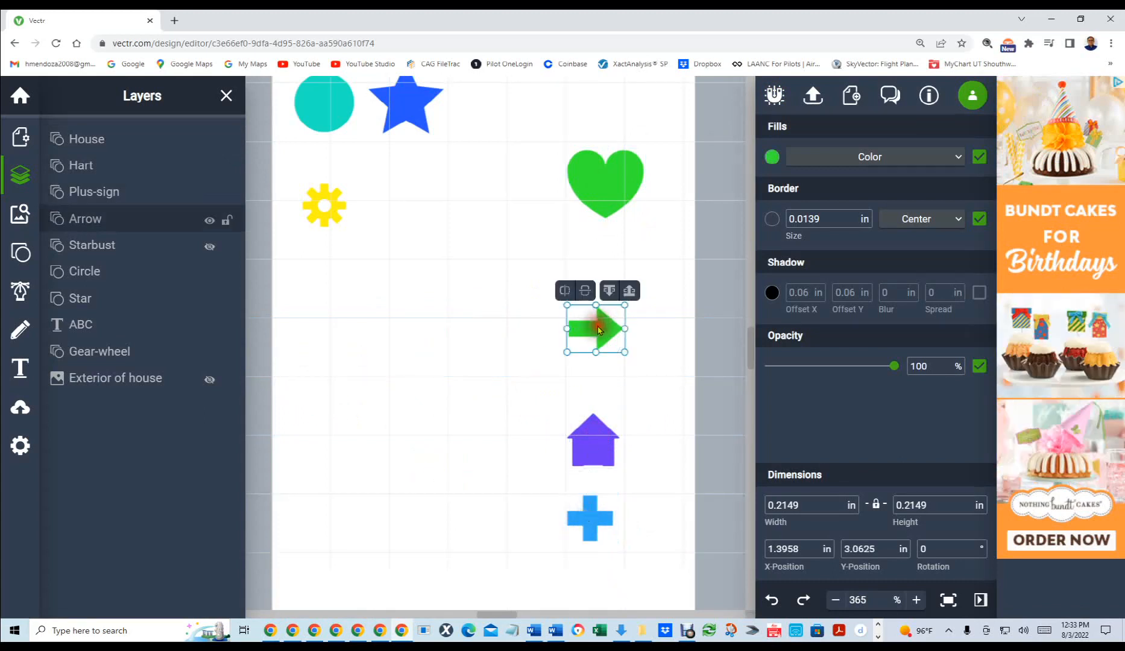
drag(594, 327, 476, 342)
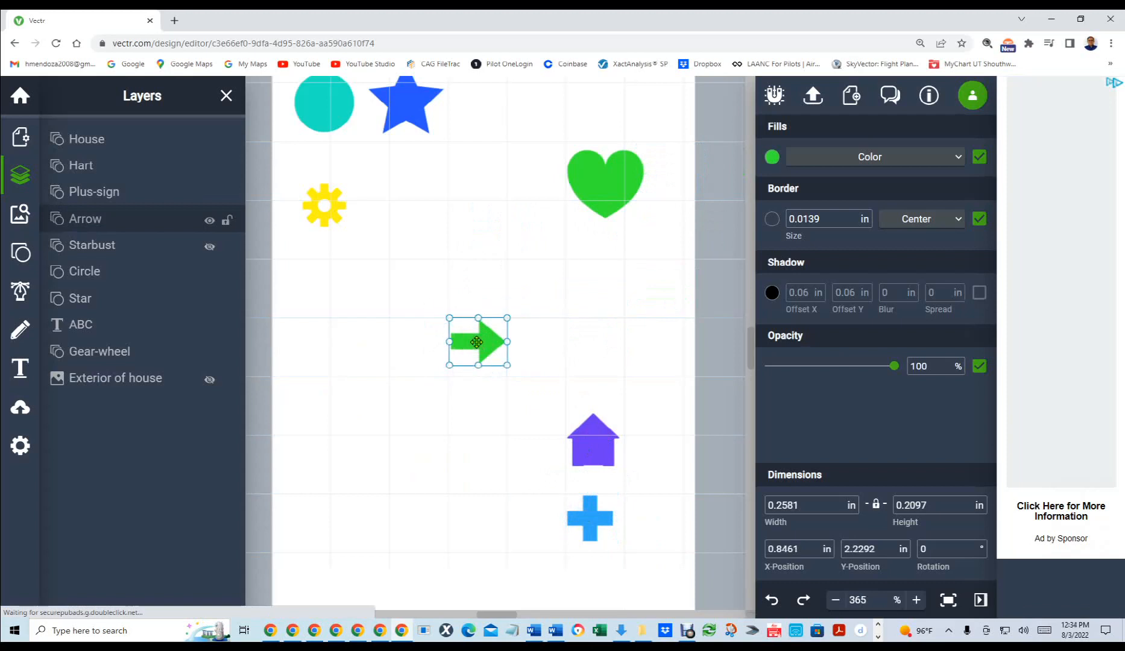
key(ctrl+0)
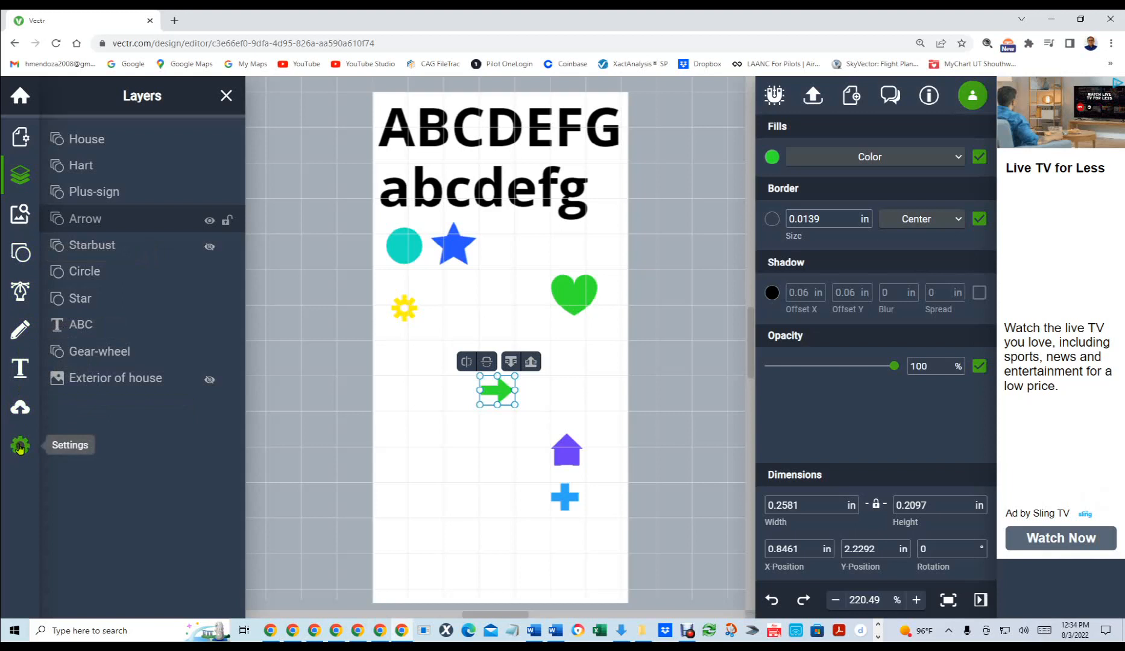
click(659, 279)
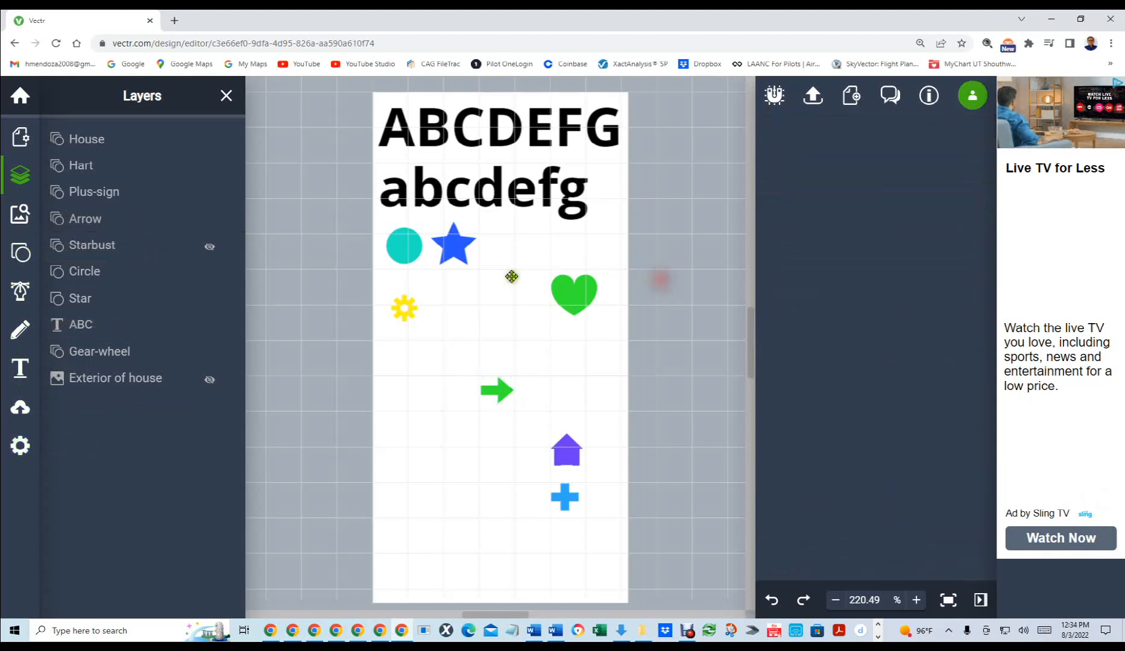